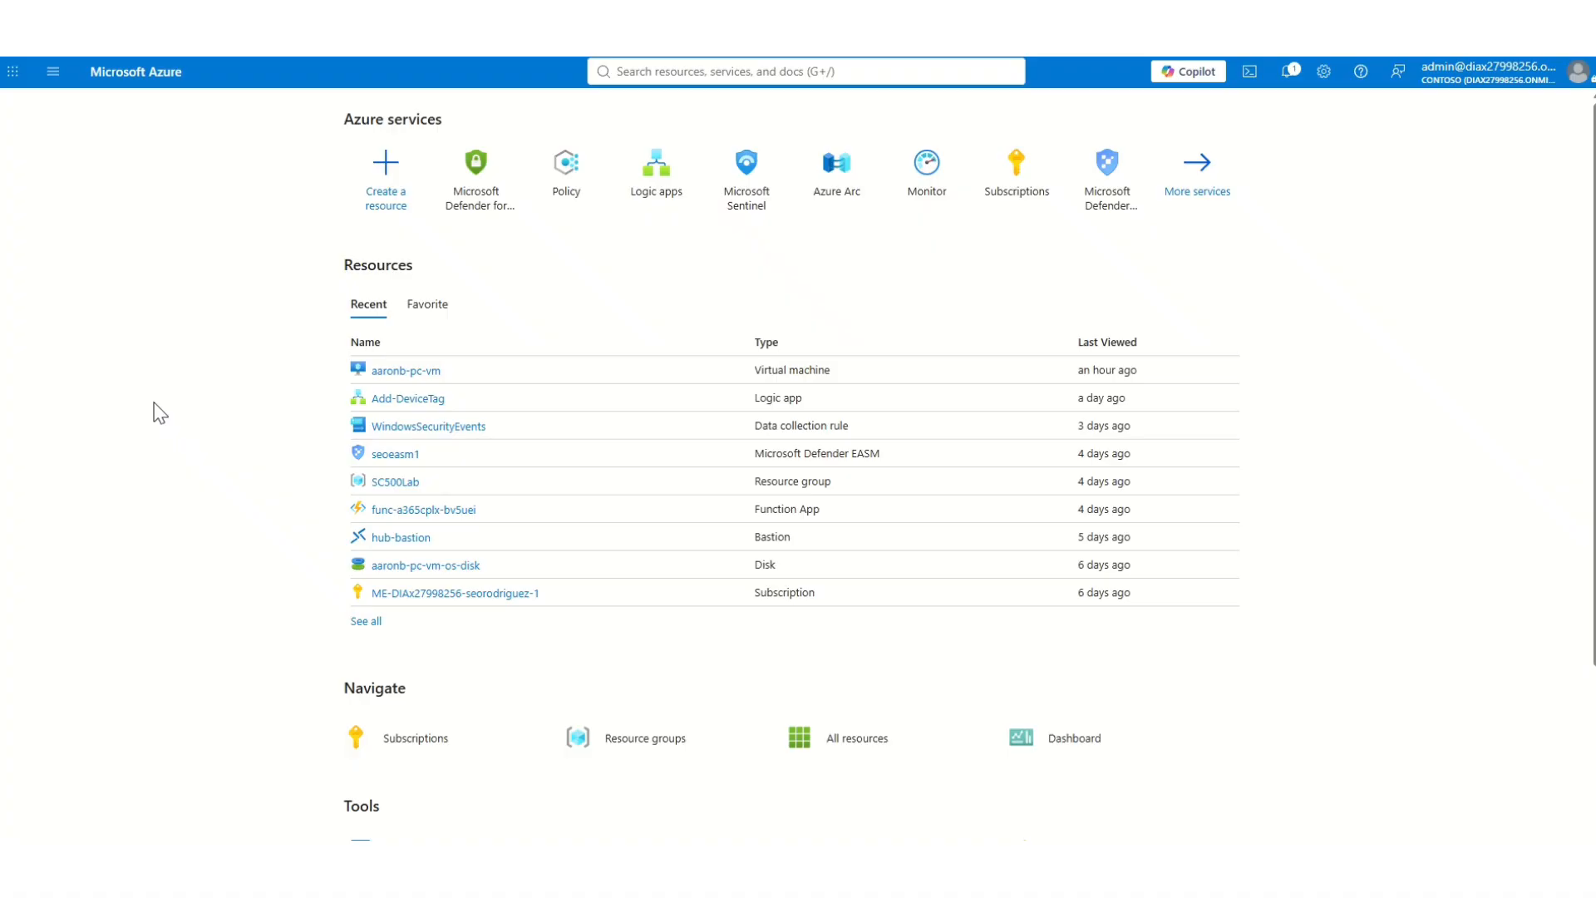
# - Open Microsoft Defender for Cloud and review the security posture, workload protections and inventory on its overview
pyautogui.click(642, 71)
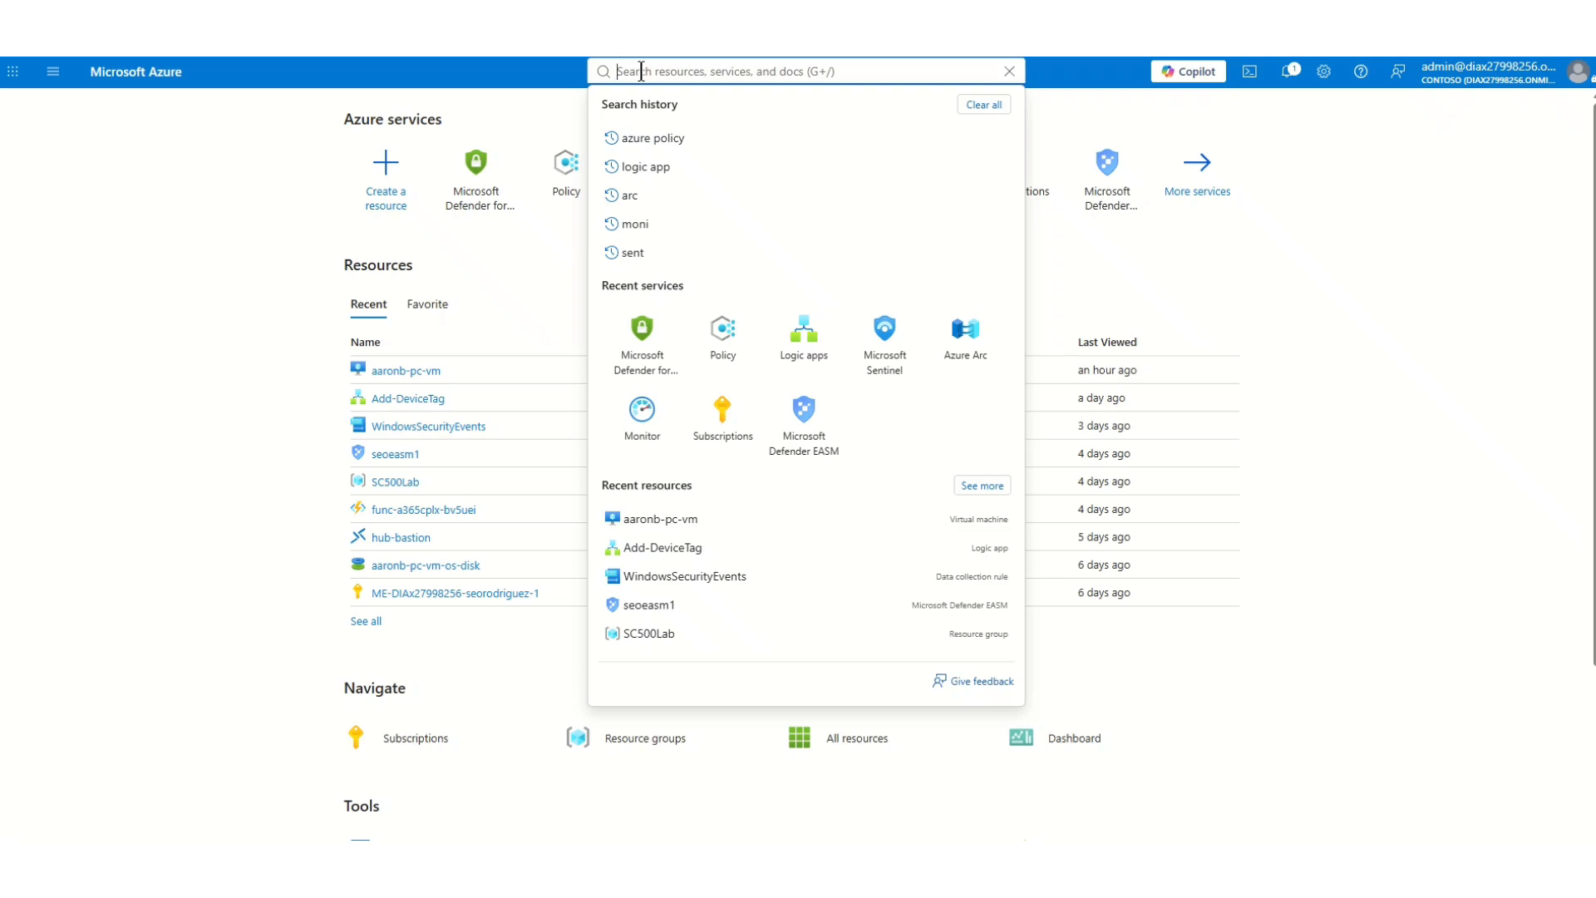
pyautogui.moveTo(471, 195)
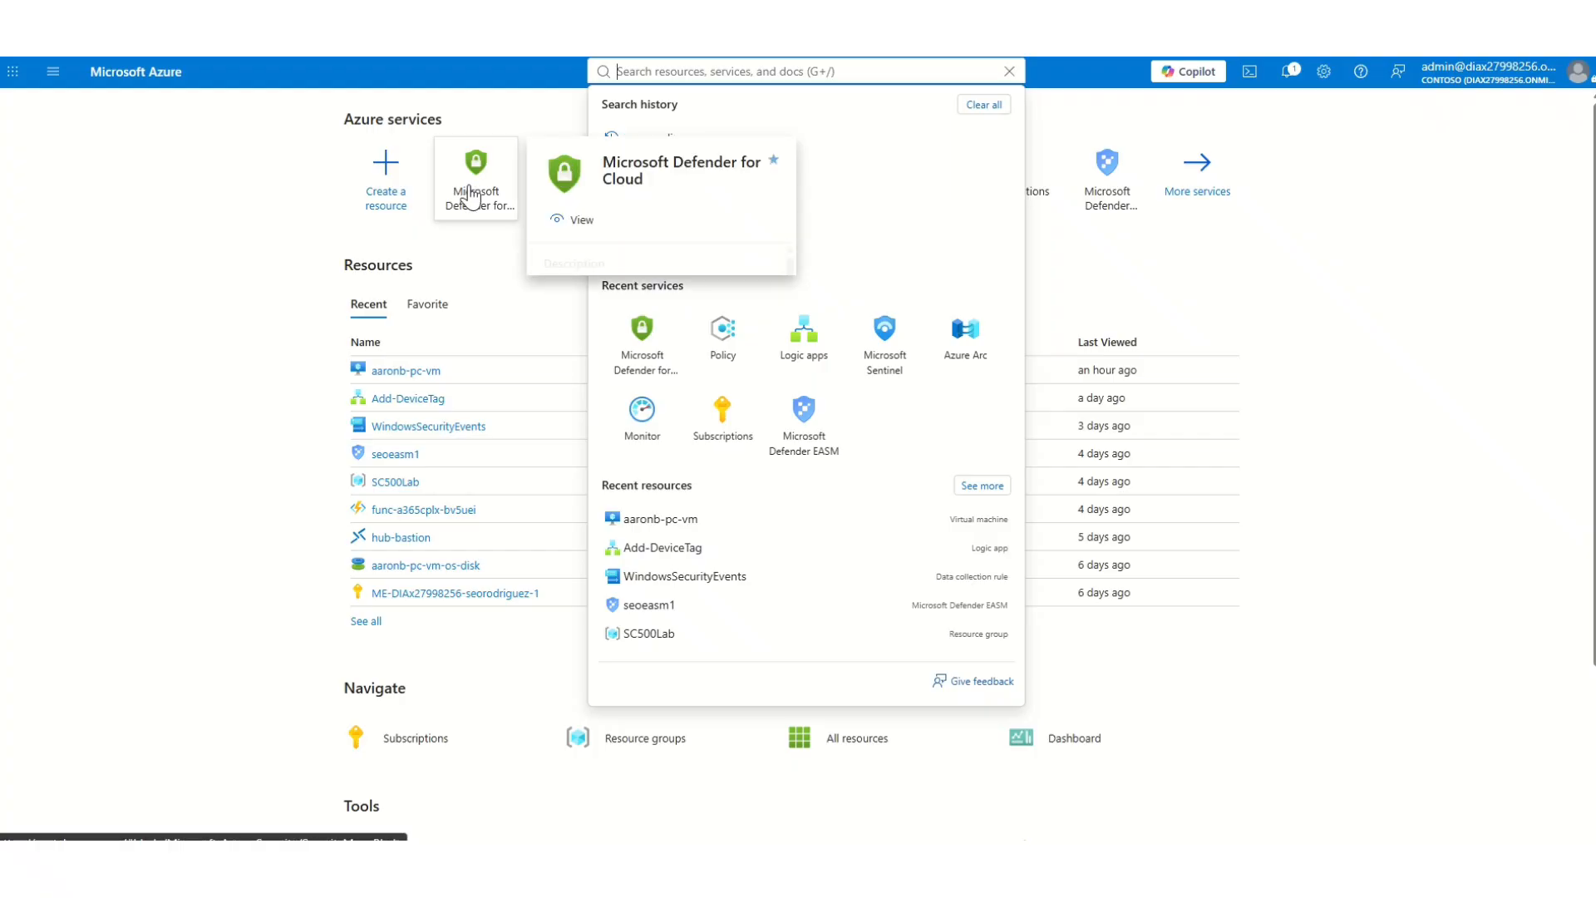
pyautogui.click(470, 196)
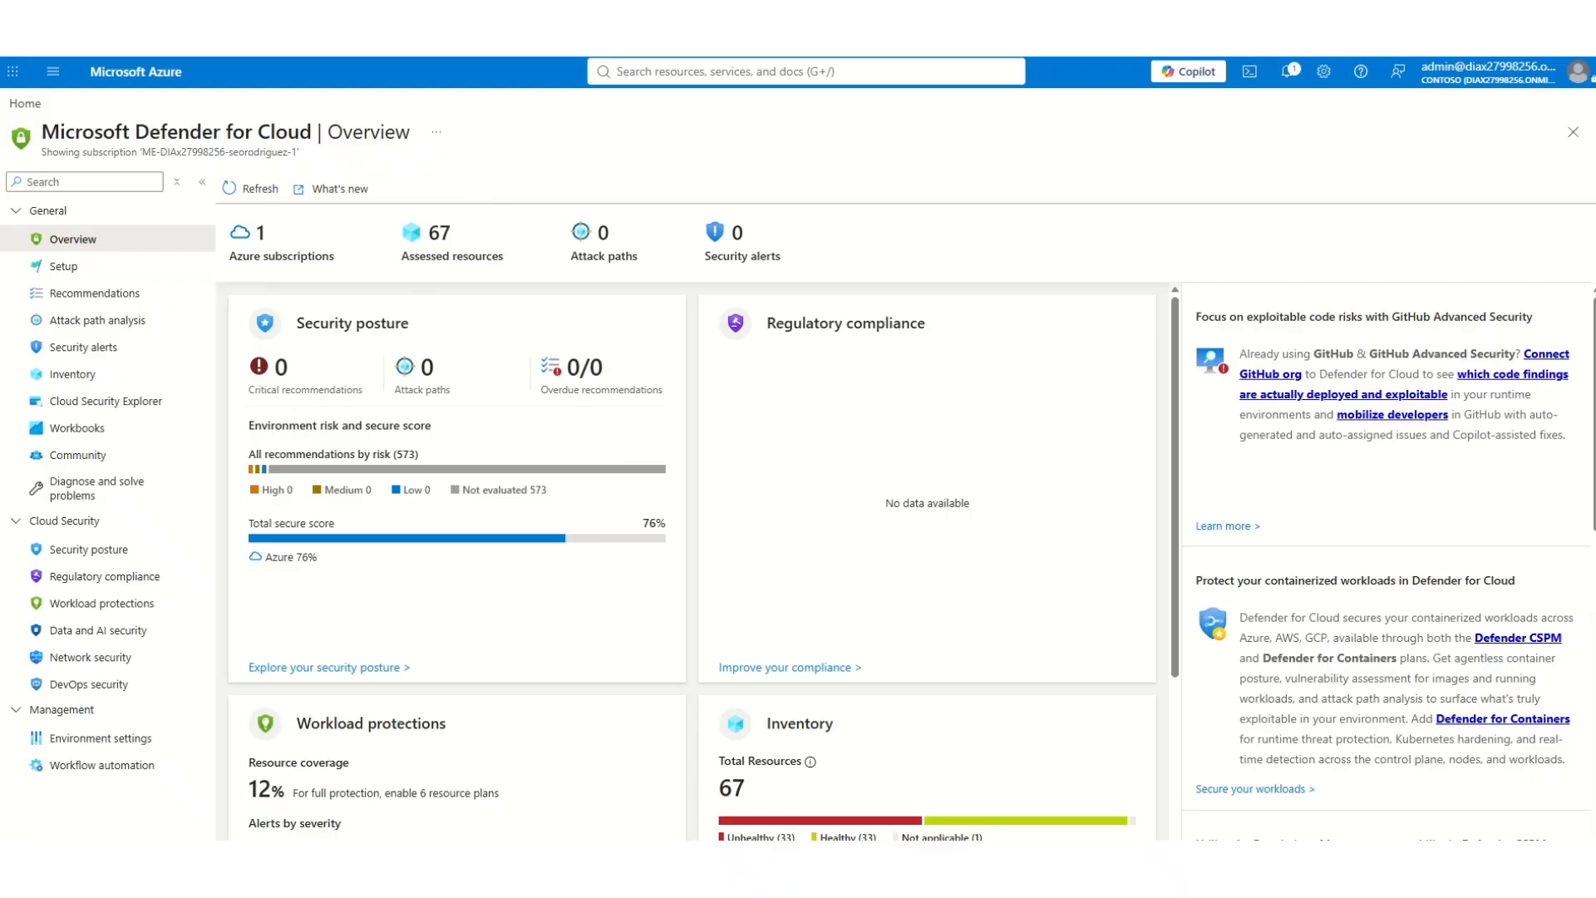
pyautogui.scroll(-3, 254, 587)
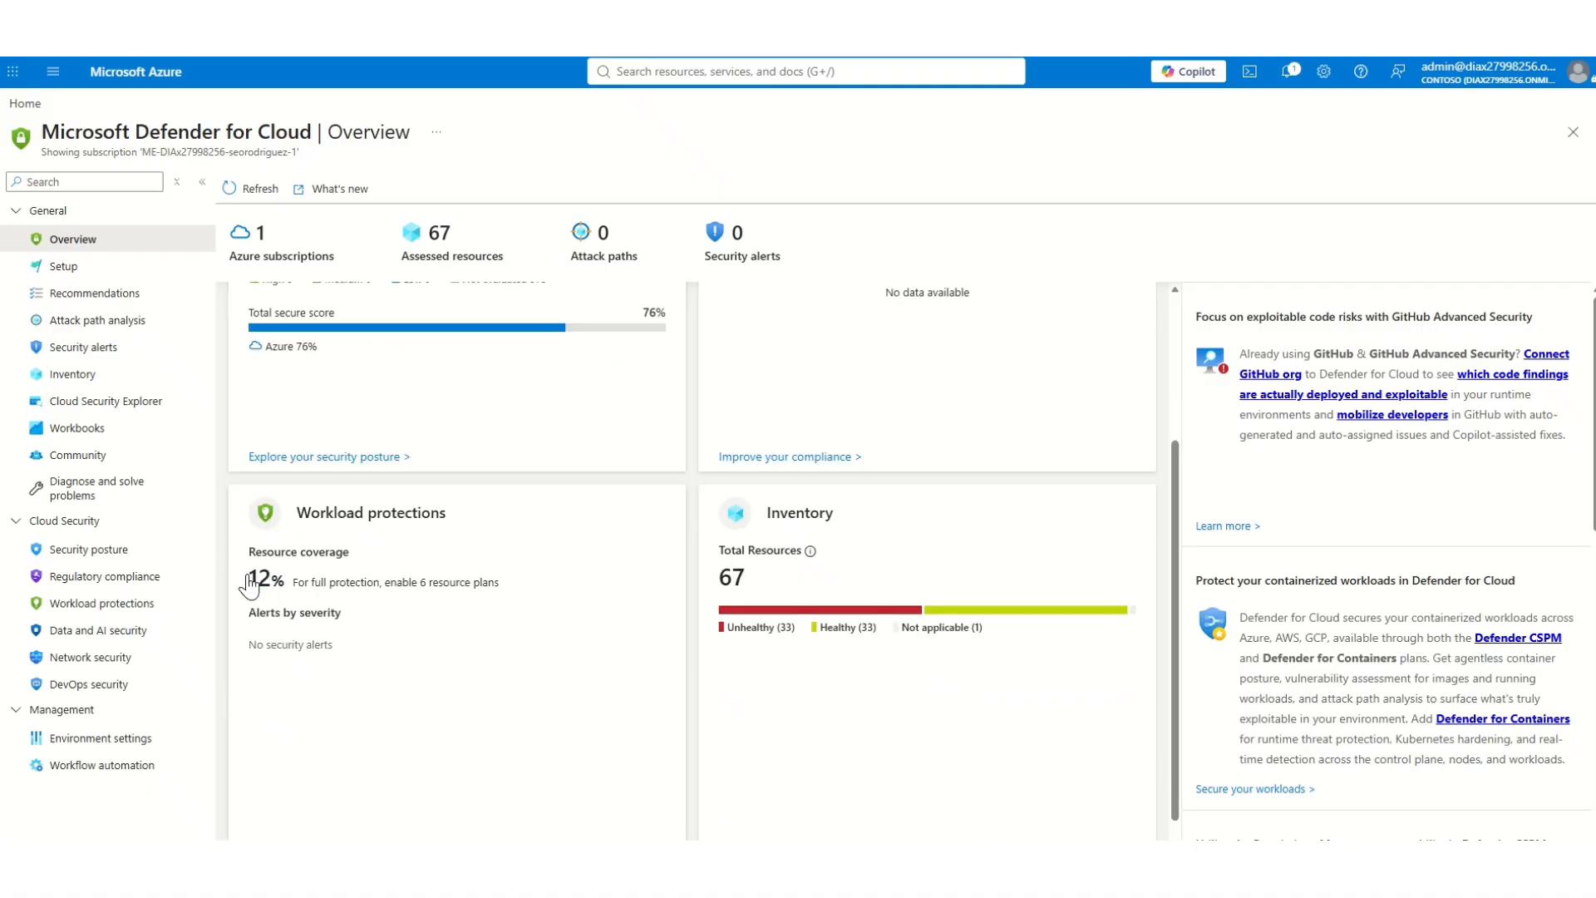
pyautogui.scroll(3, 249, 587)
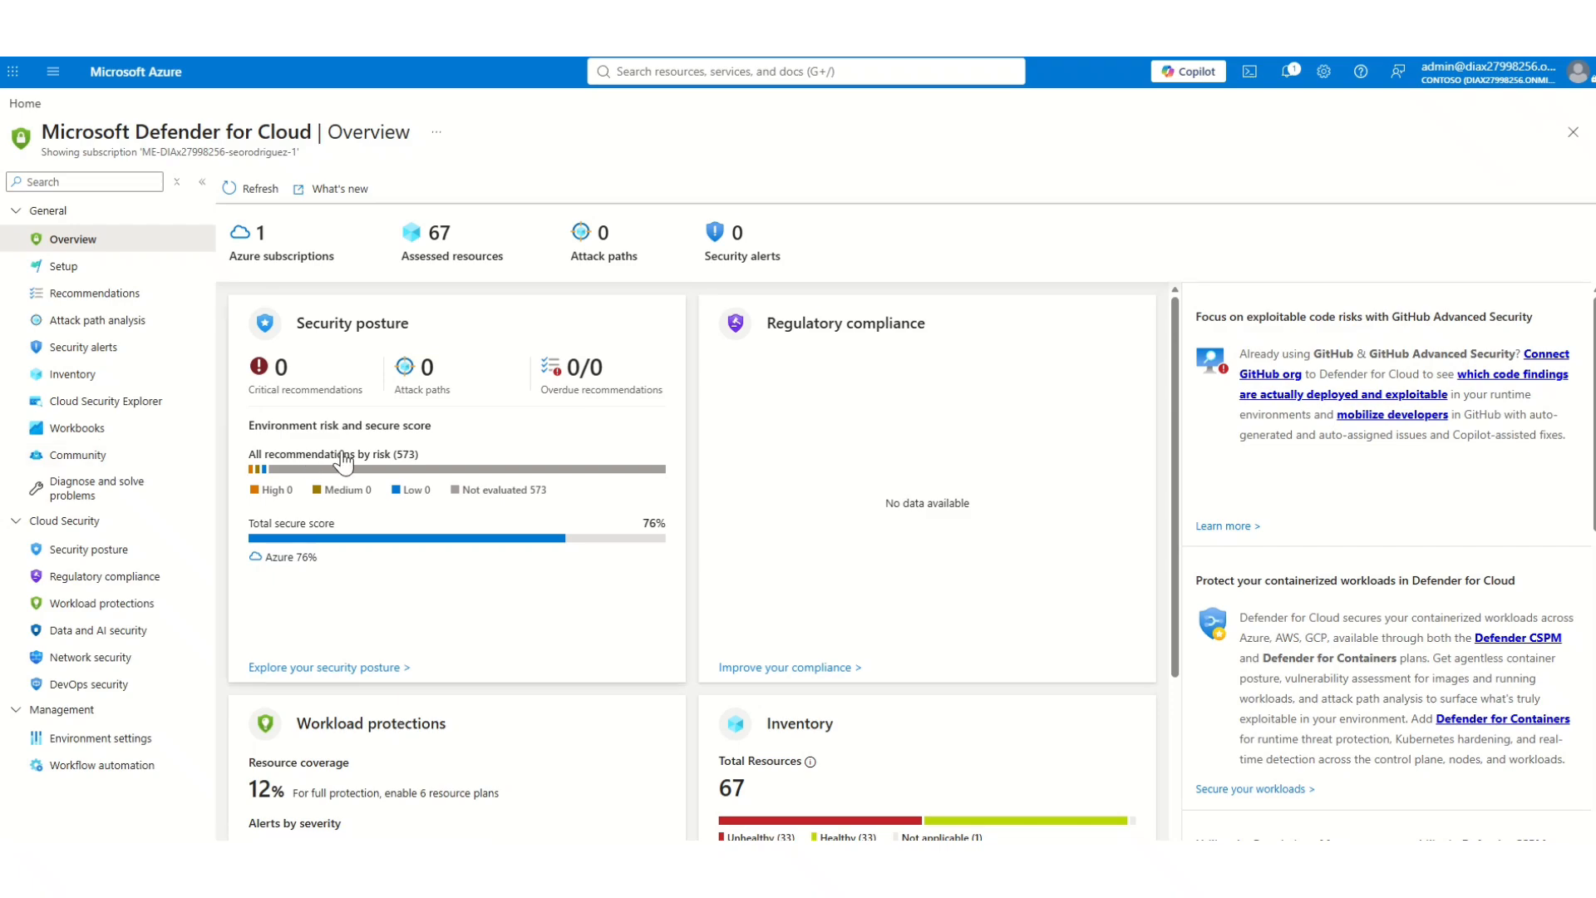
pyautogui.scroll(-4, 344, 461)
pyautogui.scroll(4, 272, 555)
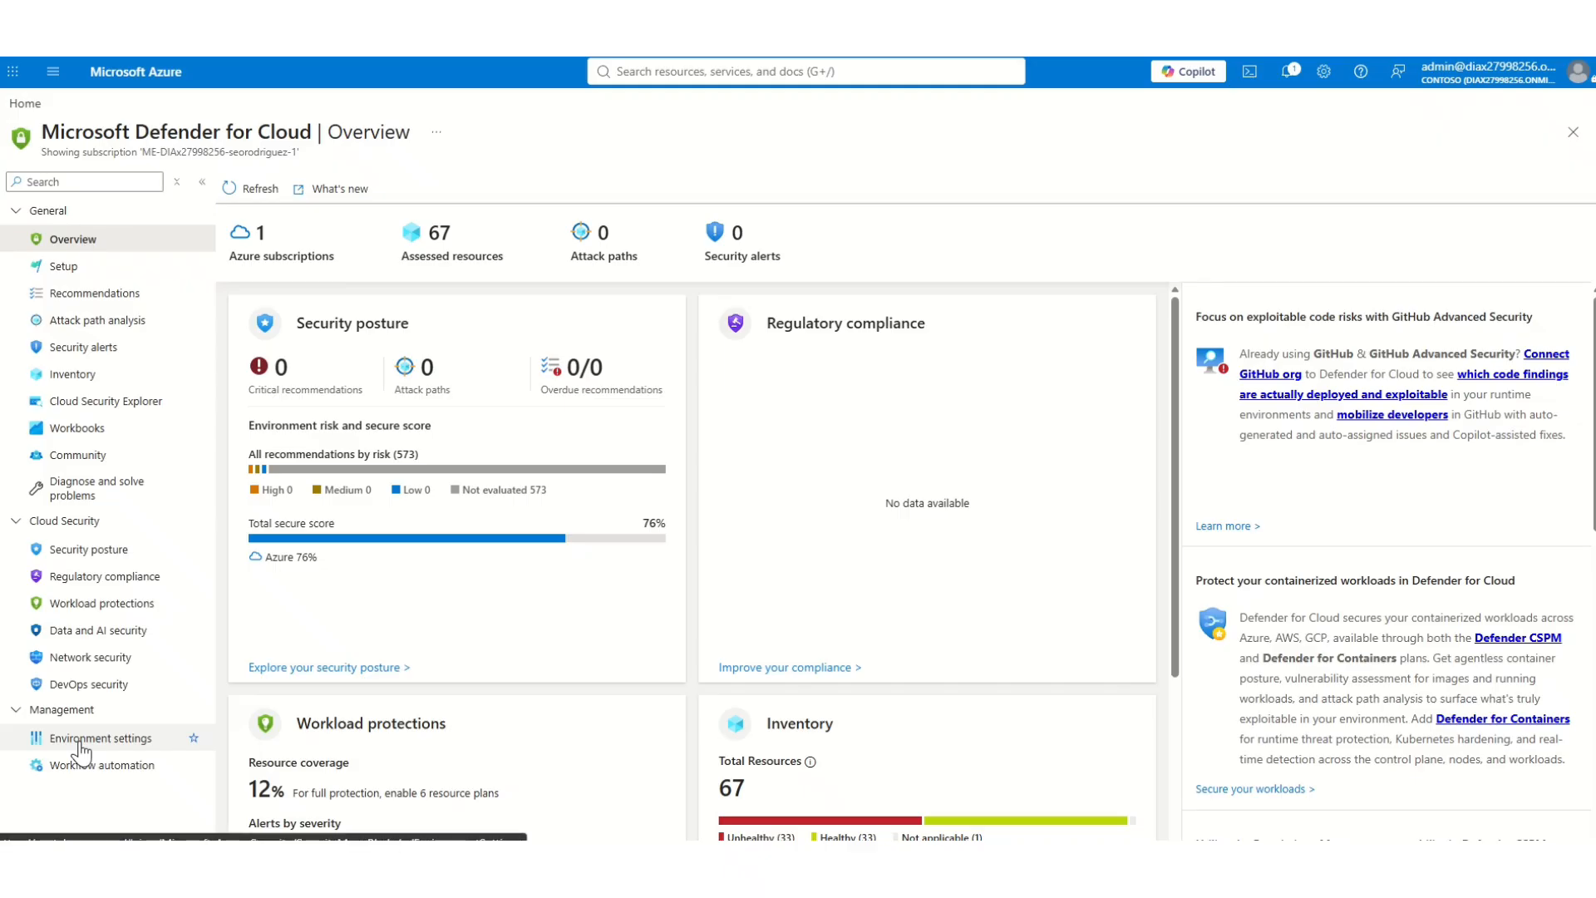
pyautogui.click(15, 212)
pyautogui.click(15, 238)
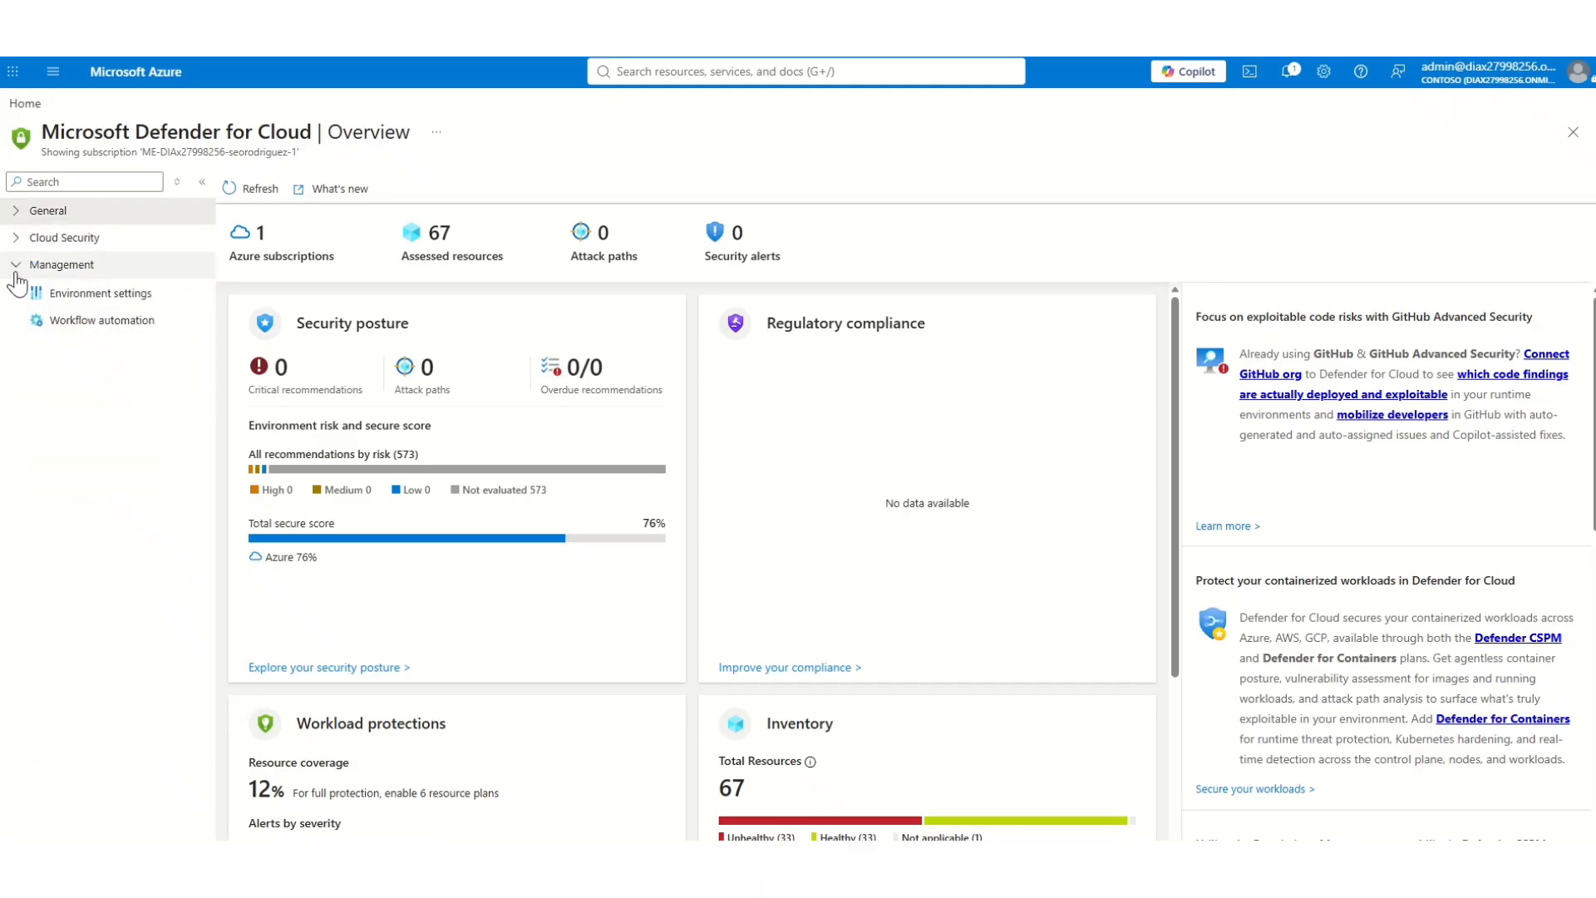
pyautogui.click(15, 266)
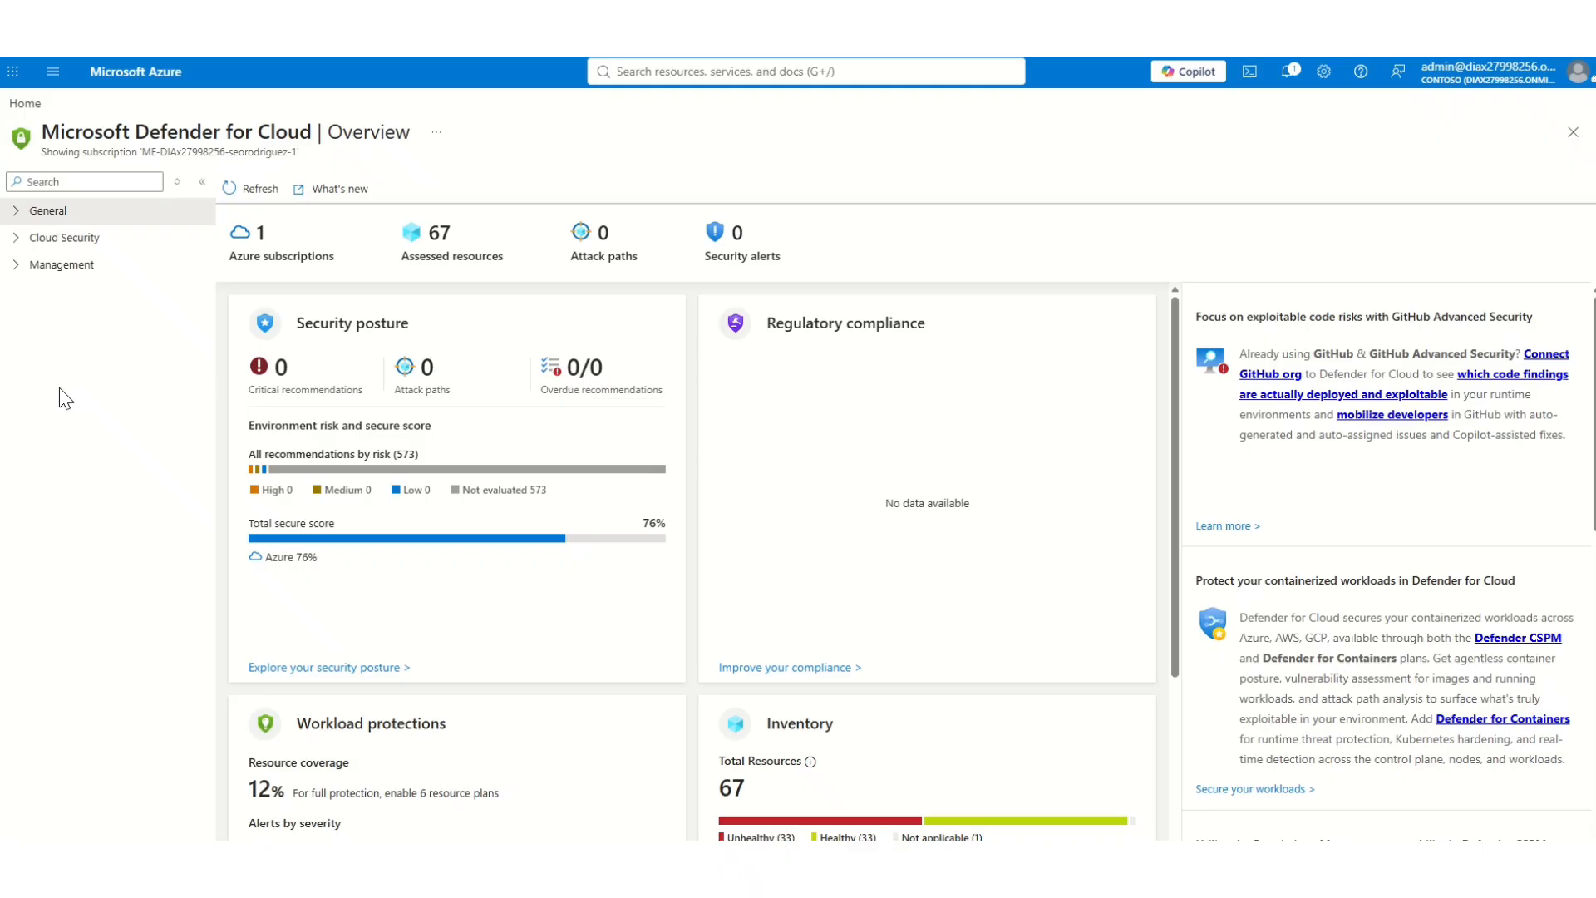
pyautogui.click(16, 214)
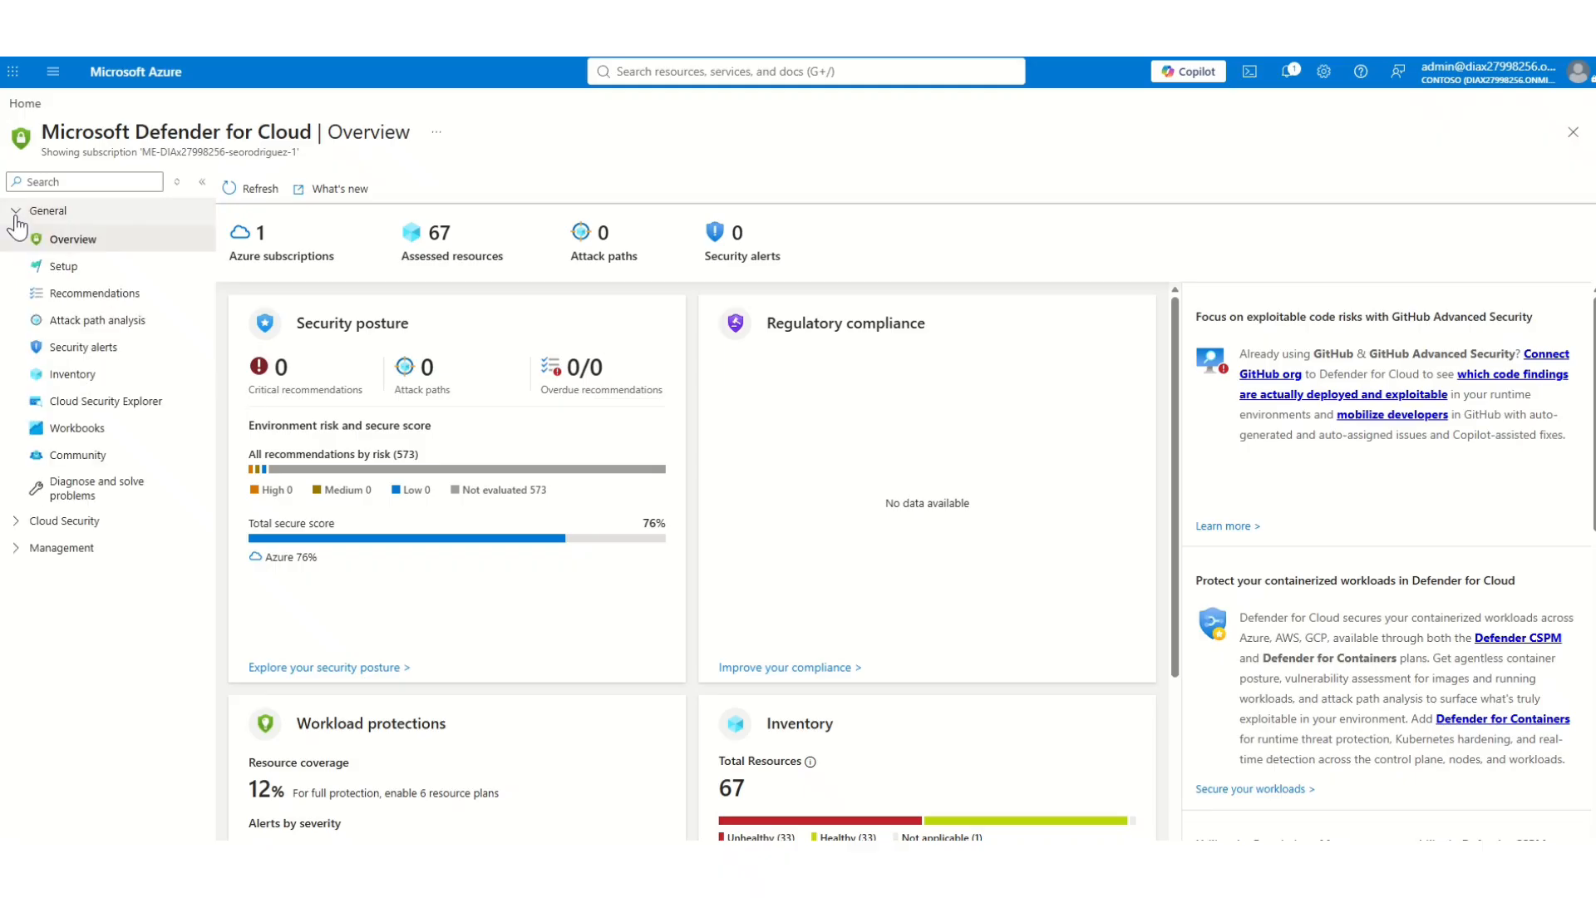
pyautogui.click(16, 523)
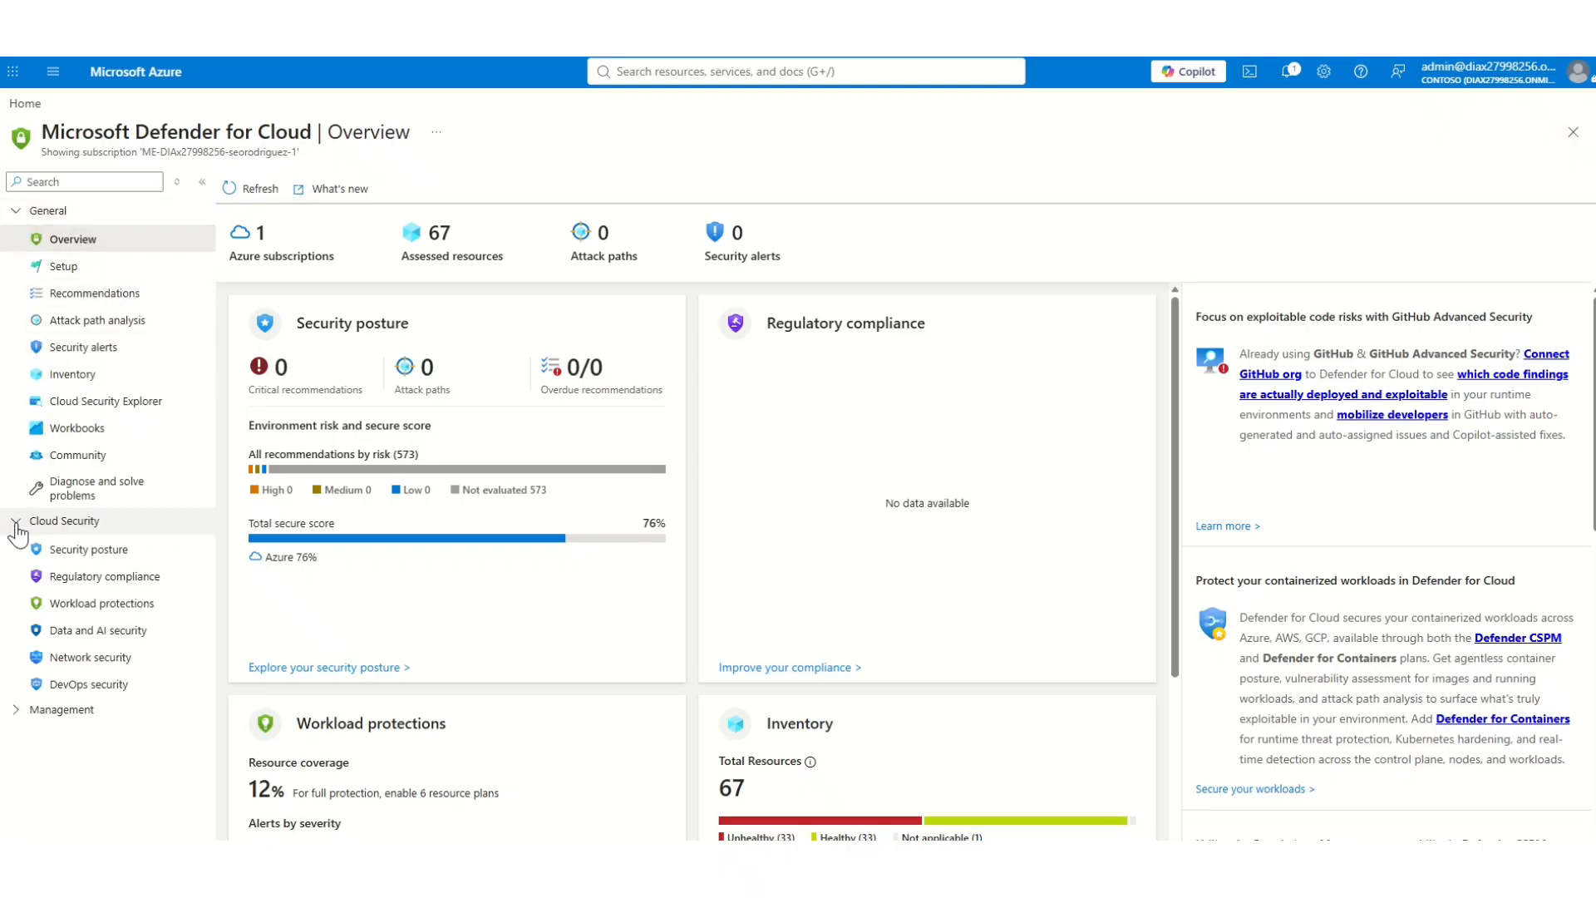
pyautogui.click(16, 709)
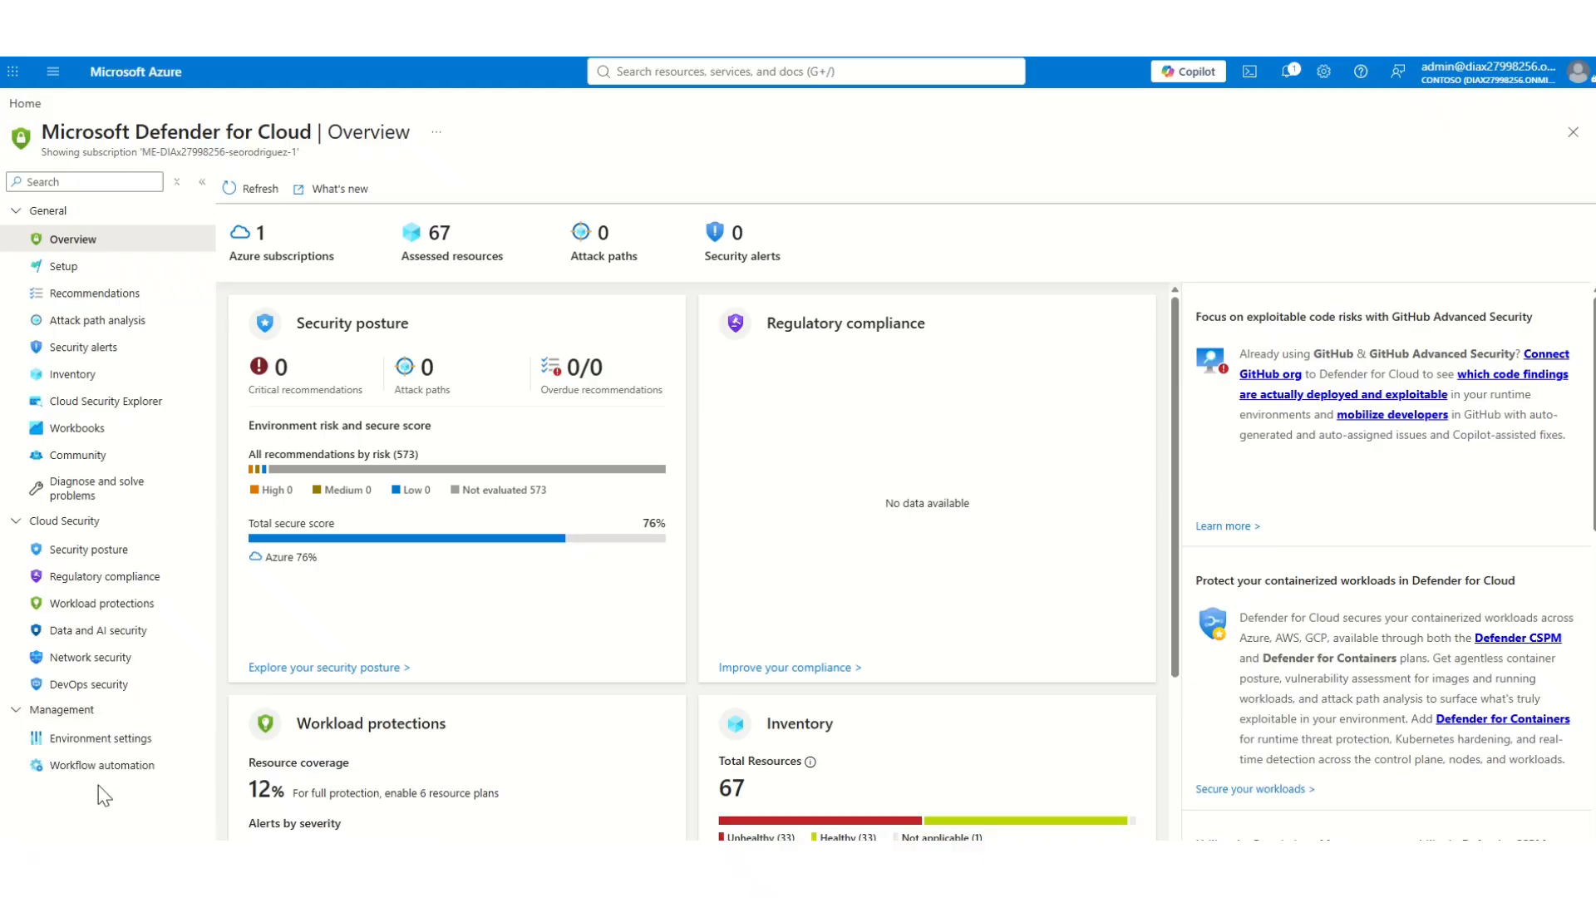
# - Open the Defender plans of the subscription under Tenant Root Group in the environment settings and review the CSPM and CWPP plans
pyautogui.click(79, 744)
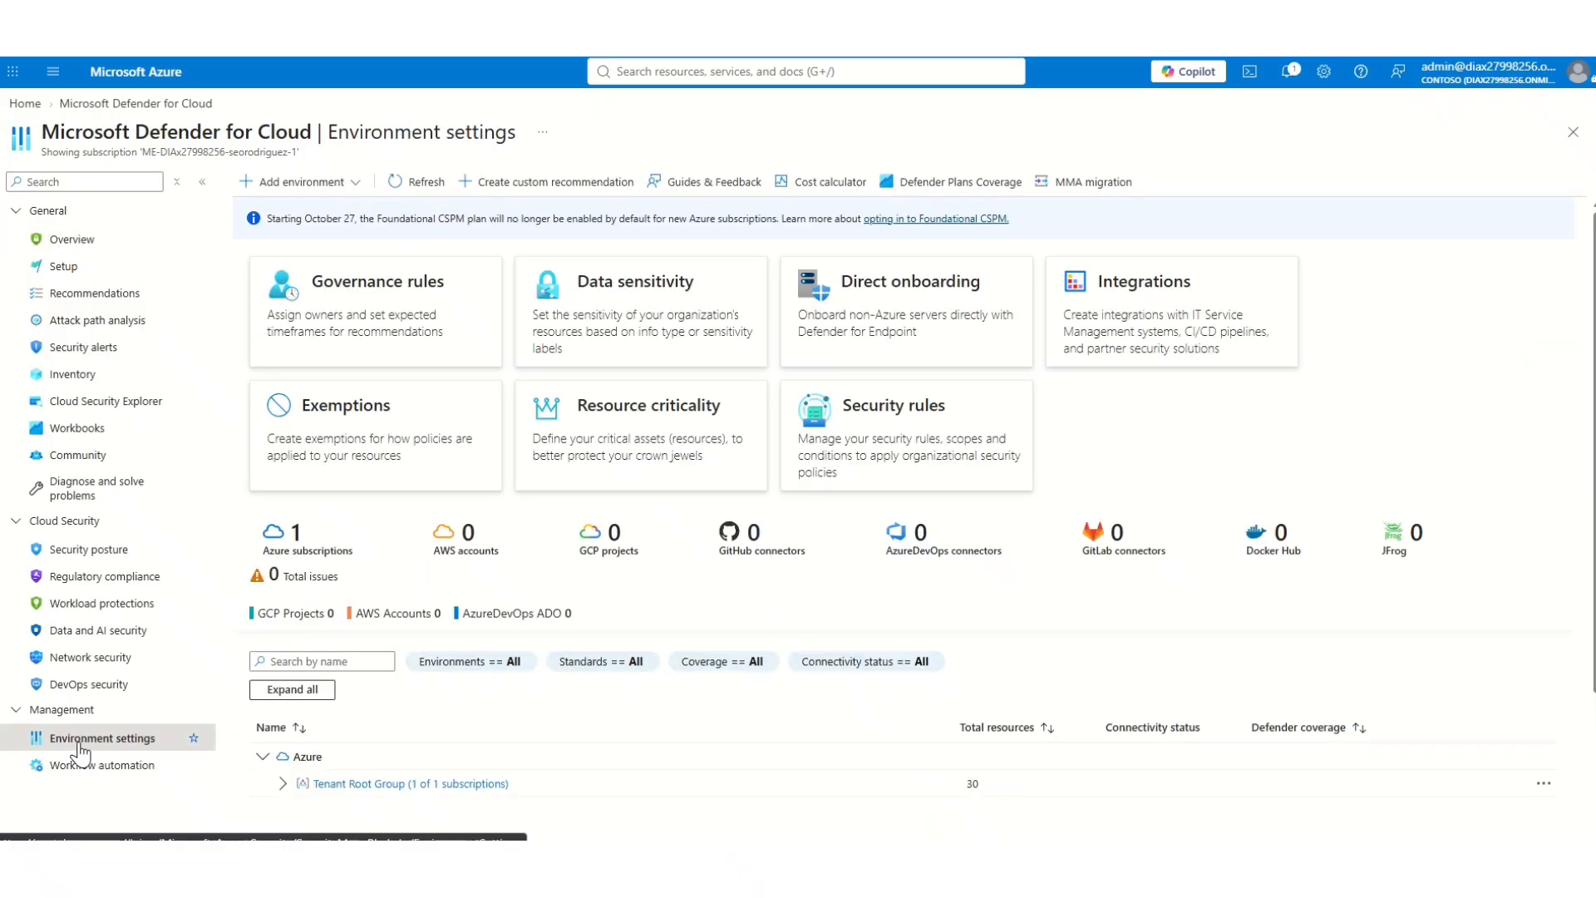
pyautogui.scroll(-3, 402, 713)
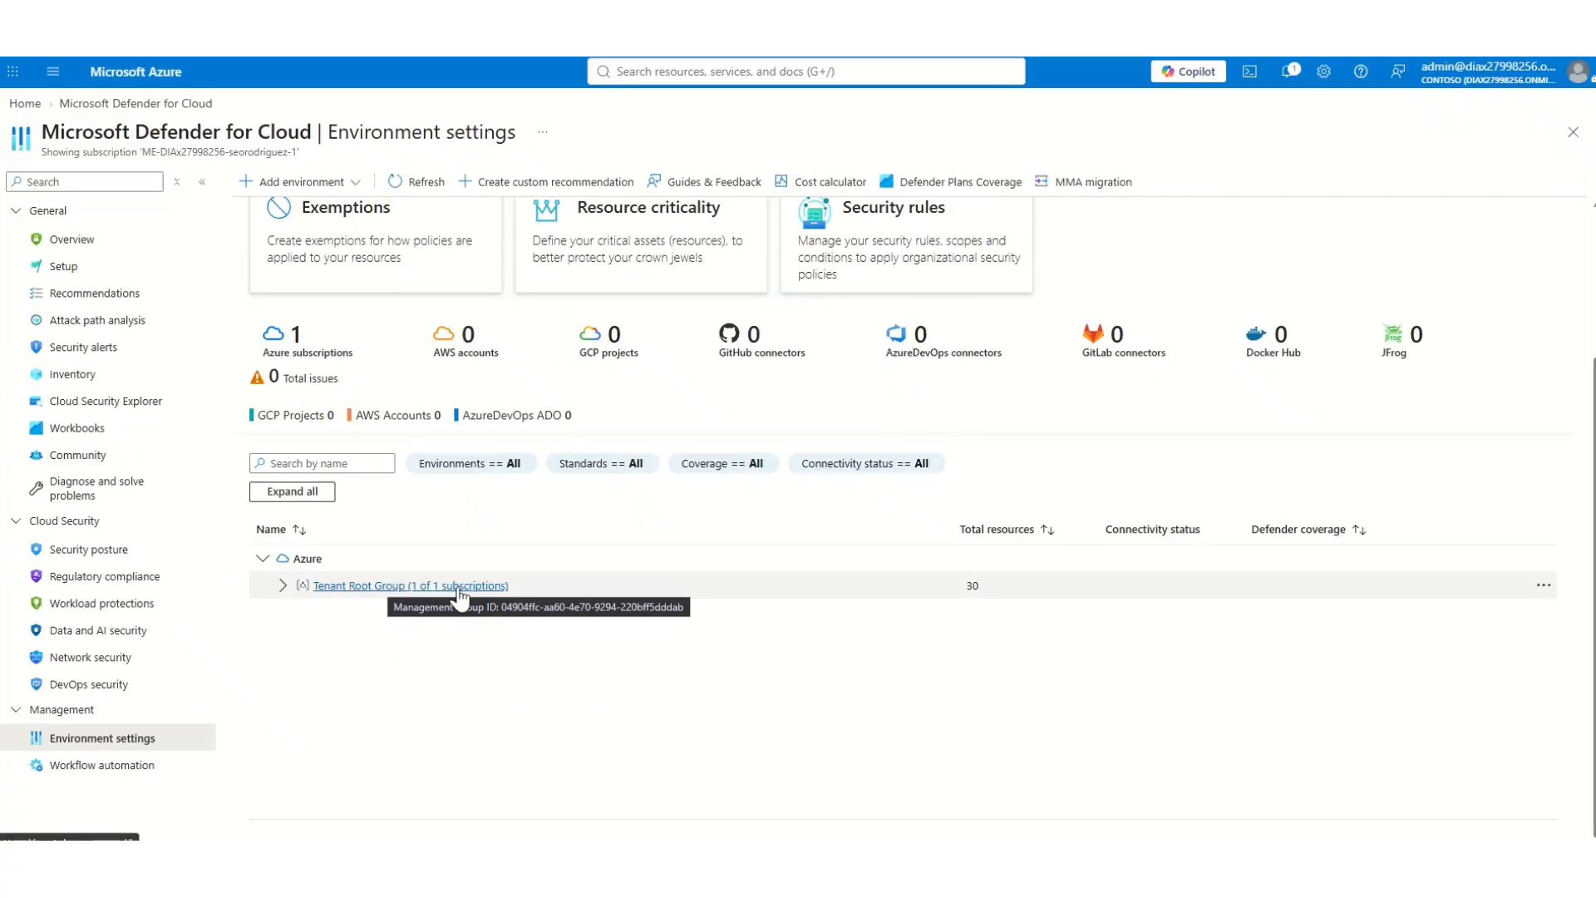
pyautogui.click(282, 586)
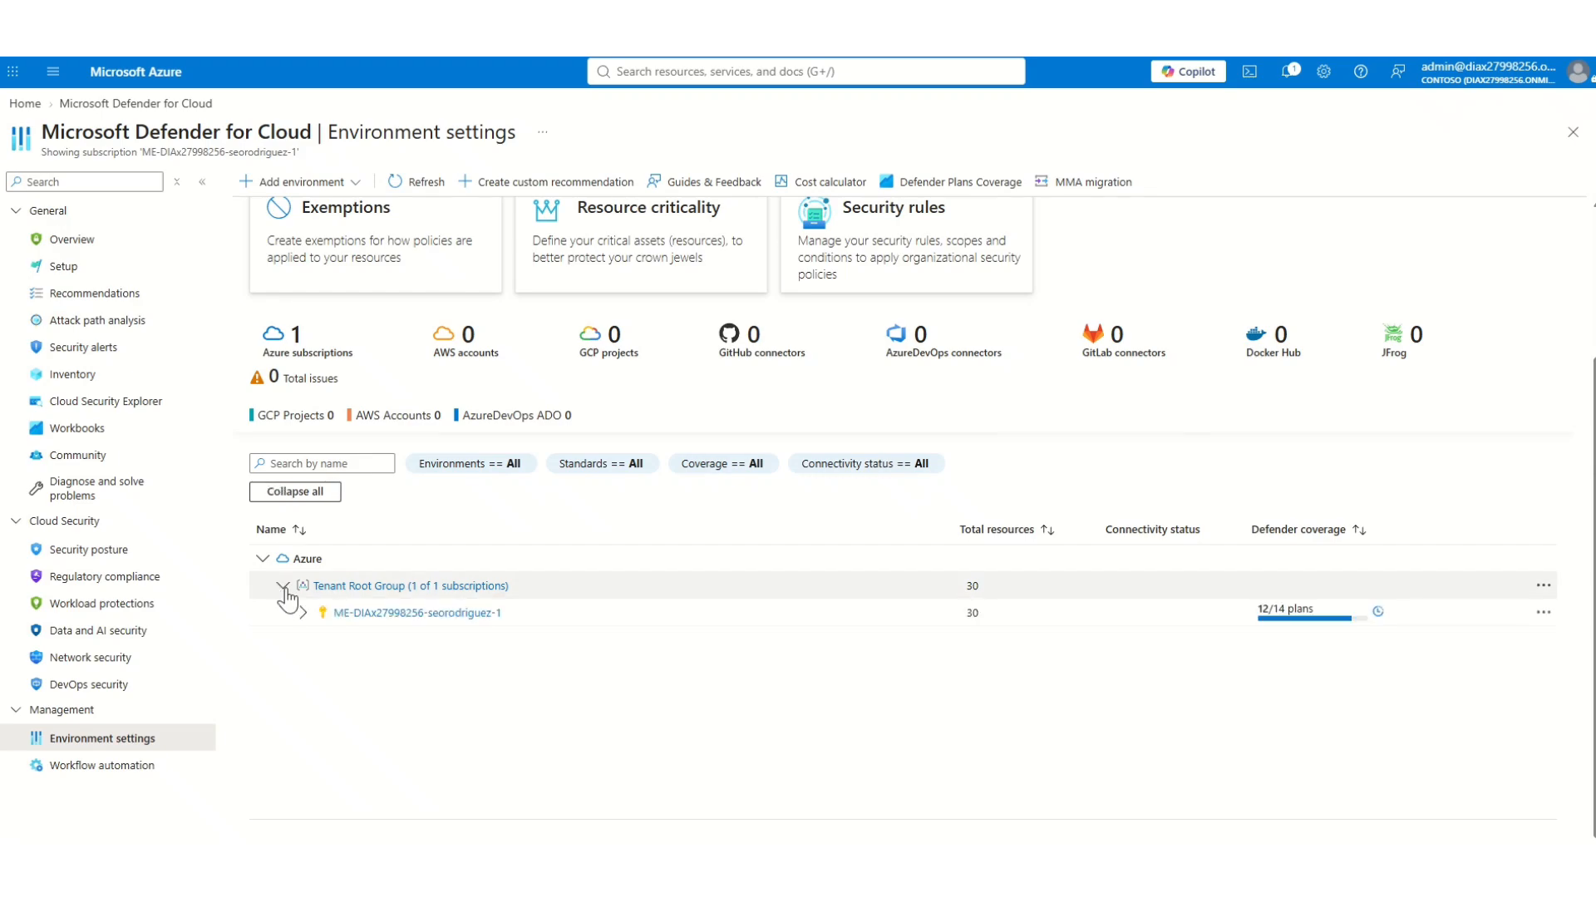
pyautogui.click(371, 613)
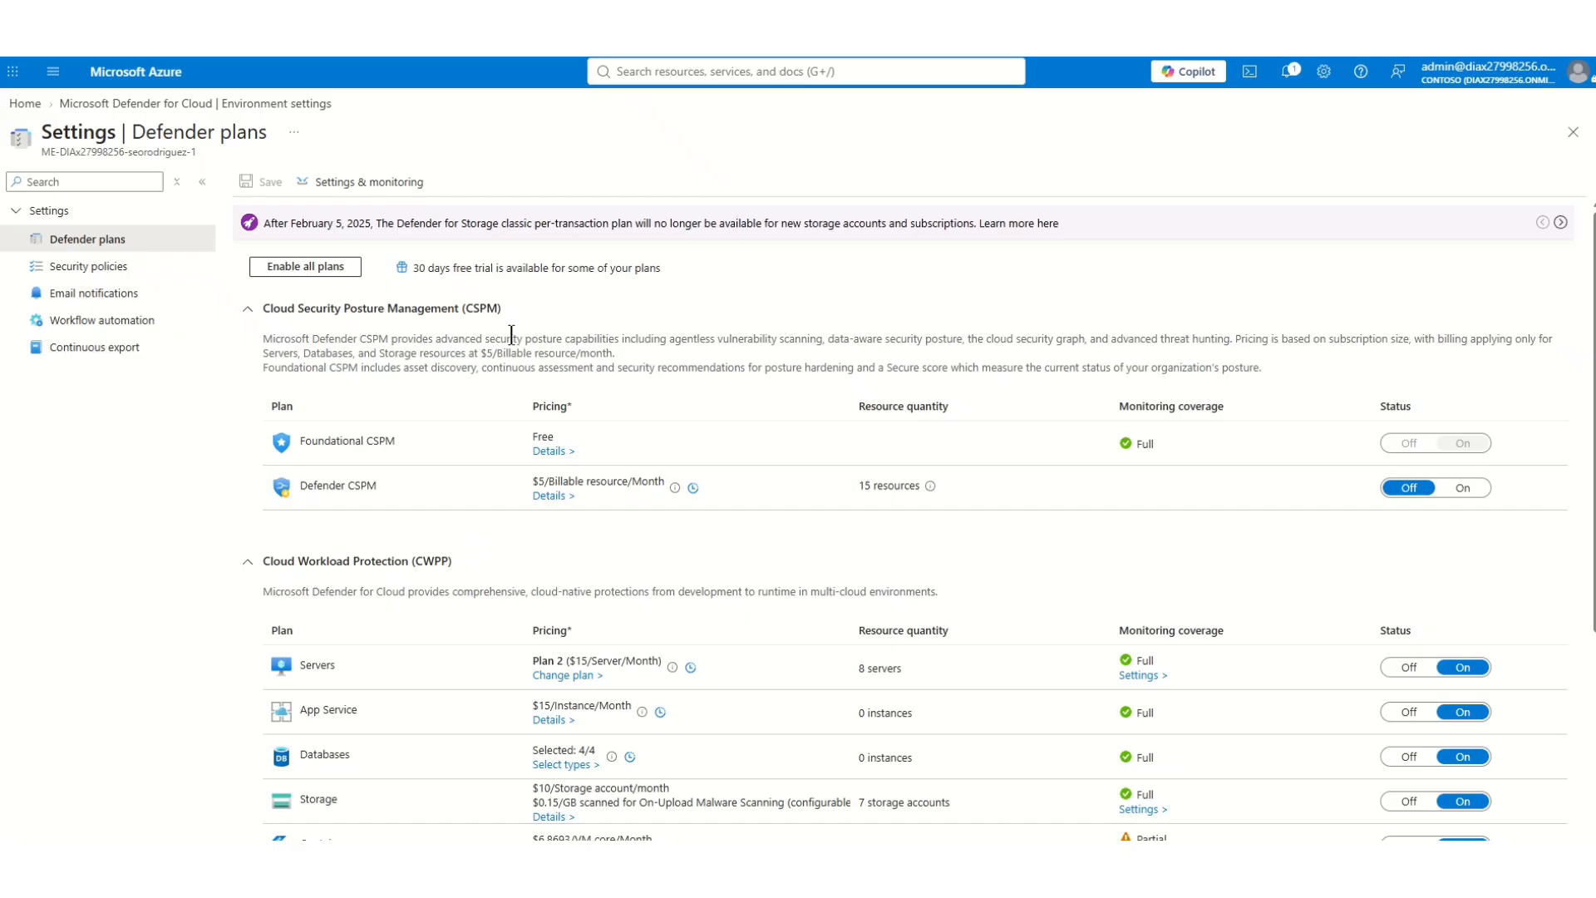
pyautogui.scroll(-1, 511, 334)
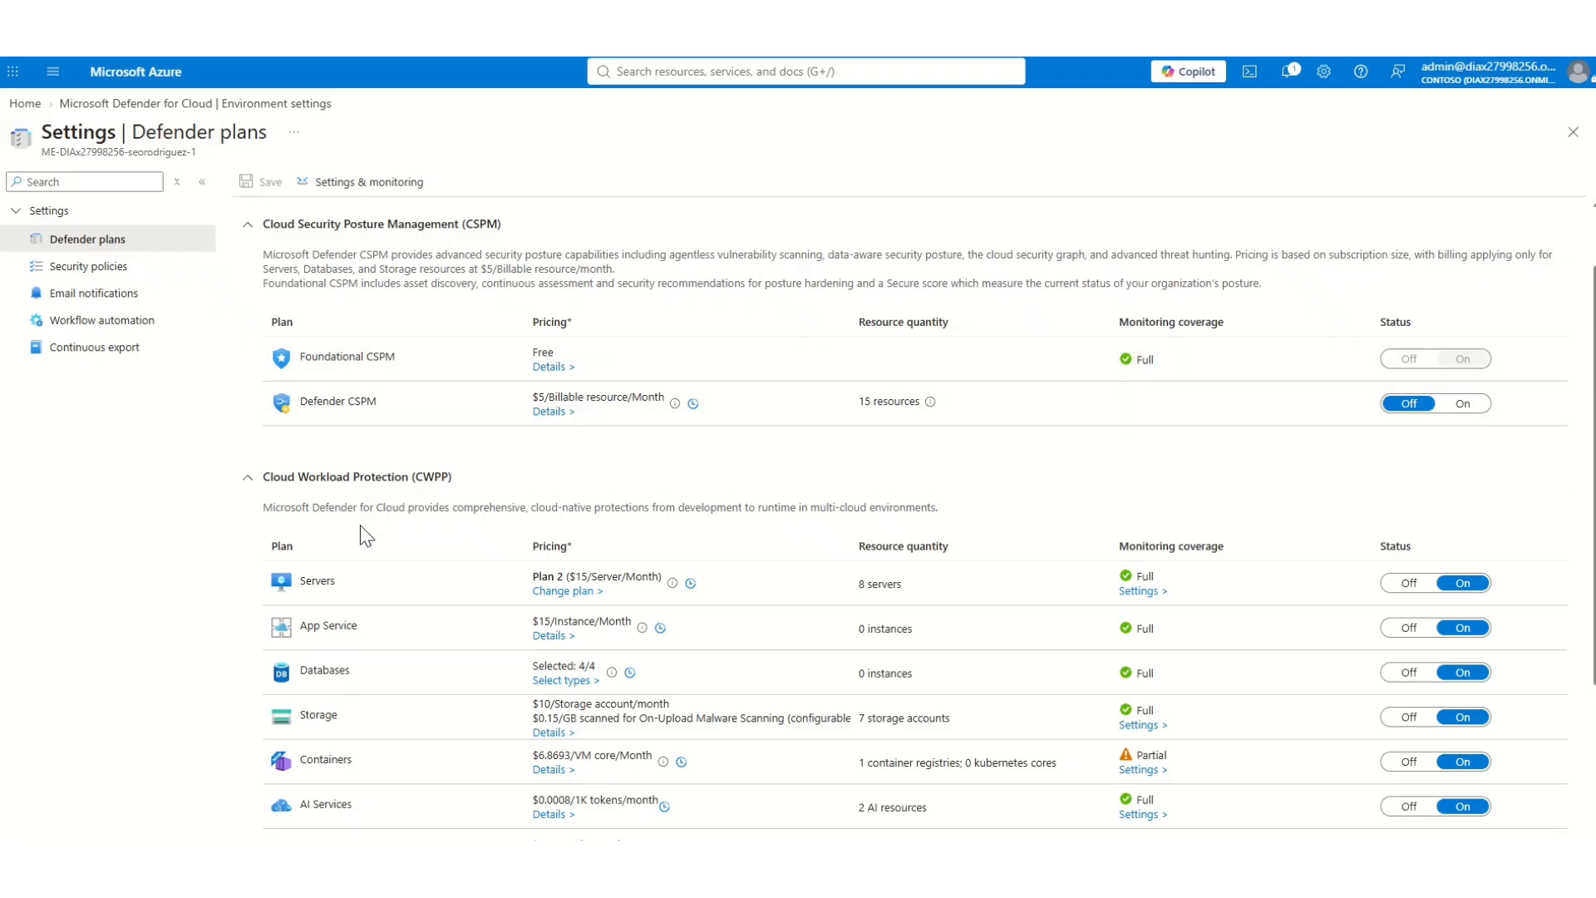
pyautogui.scroll(-5, 360, 483)
pyautogui.scroll(6, 366, 524)
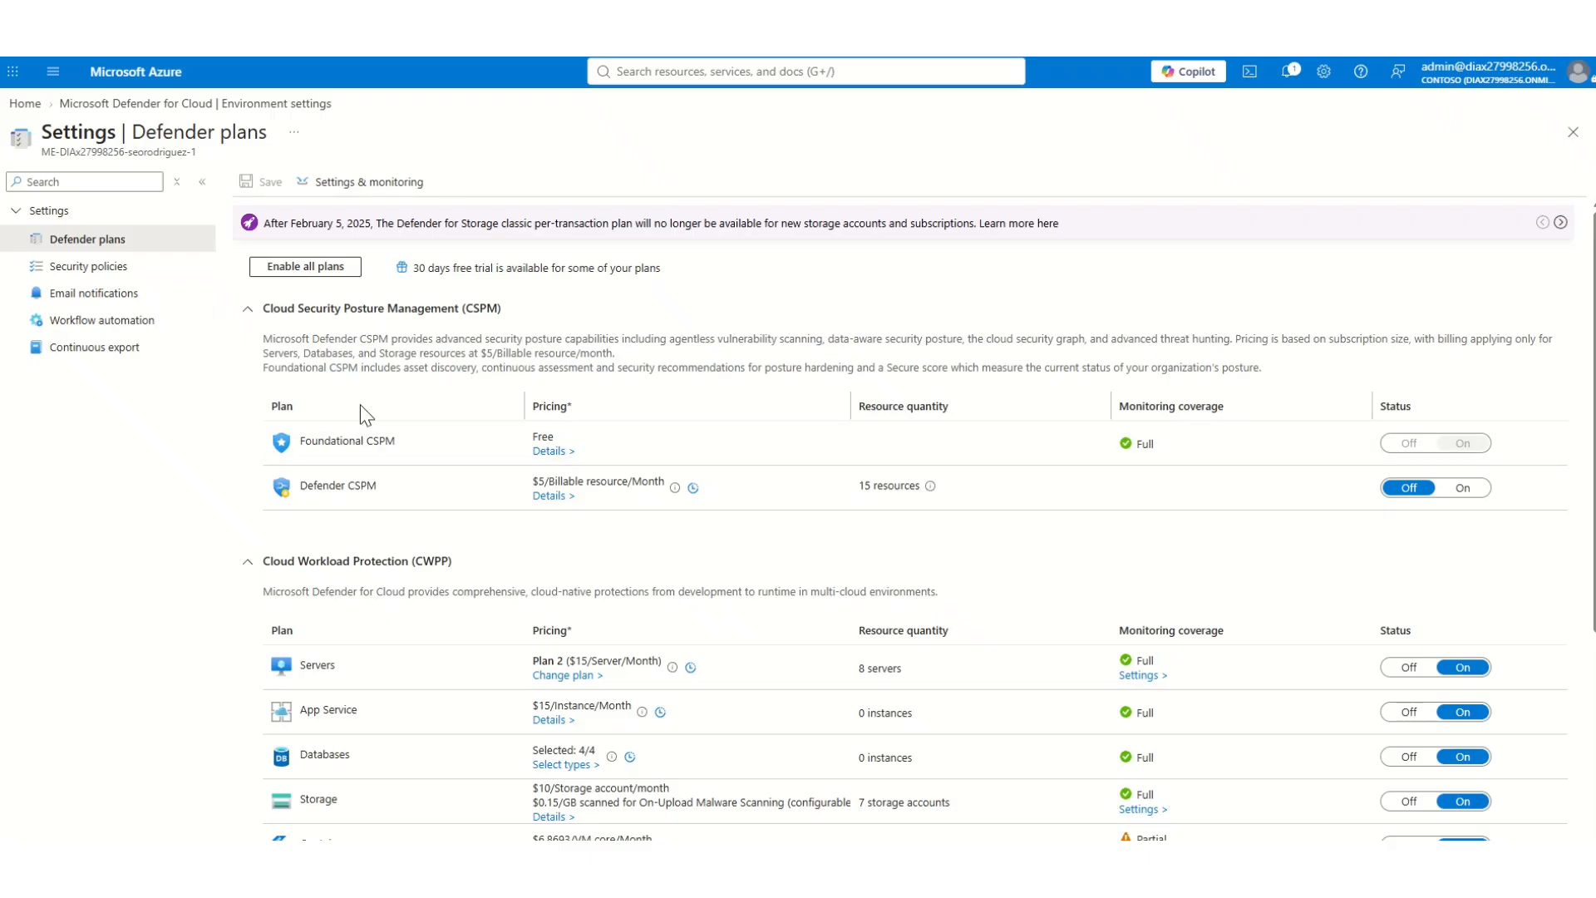
# - Open the subscription's security policies and look through the available compliance standards
pyautogui.click(101, 277)
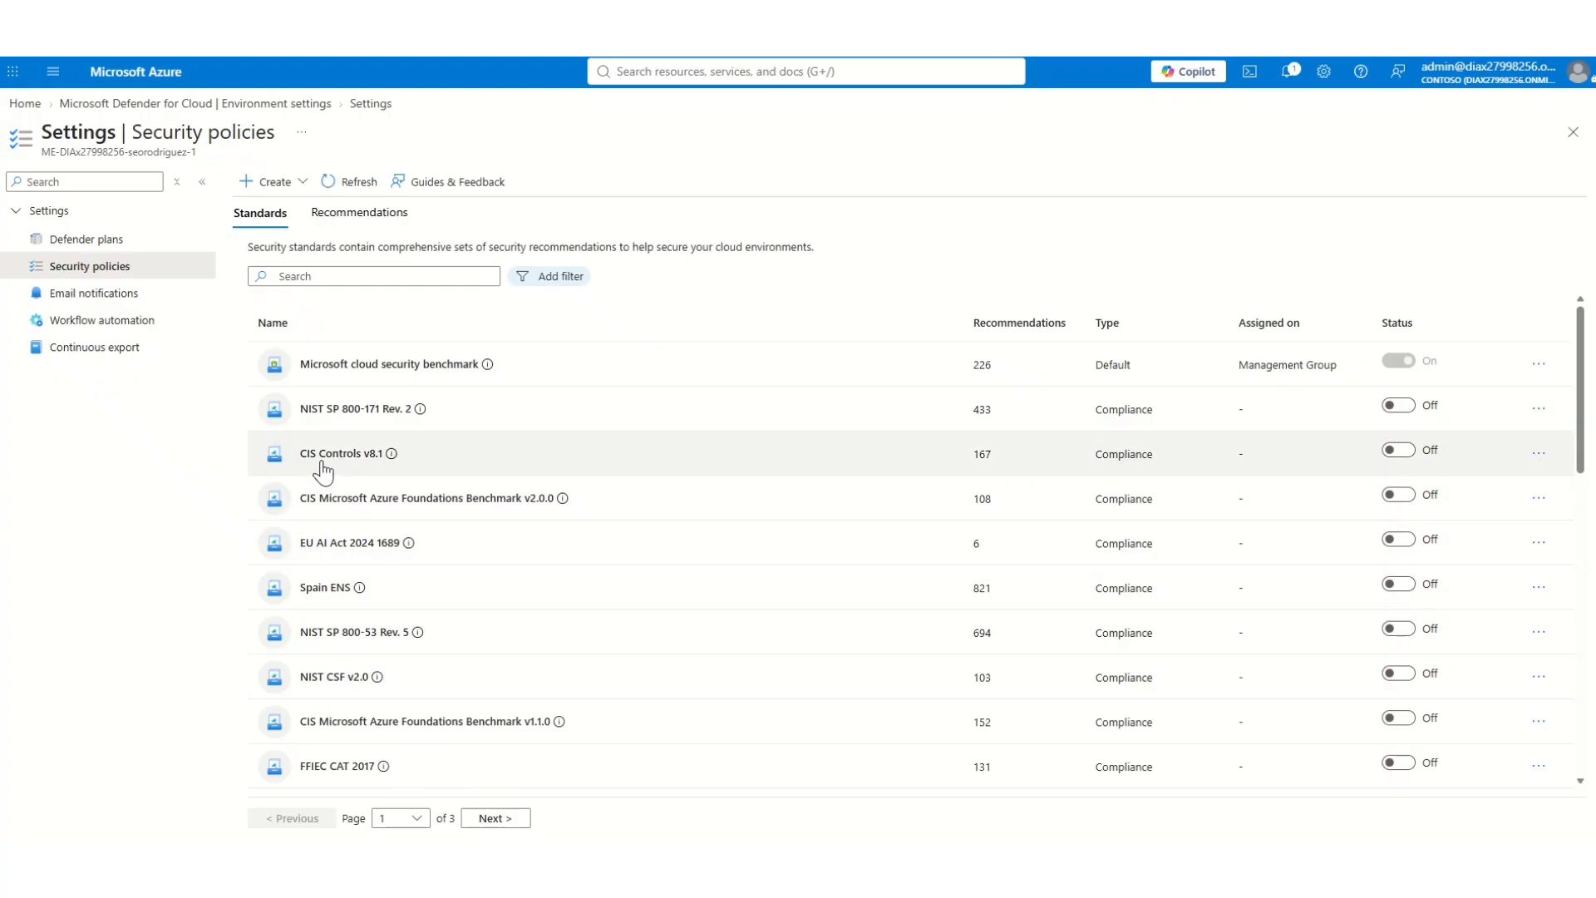
pyautogui.scroll(-5, 355, 472)
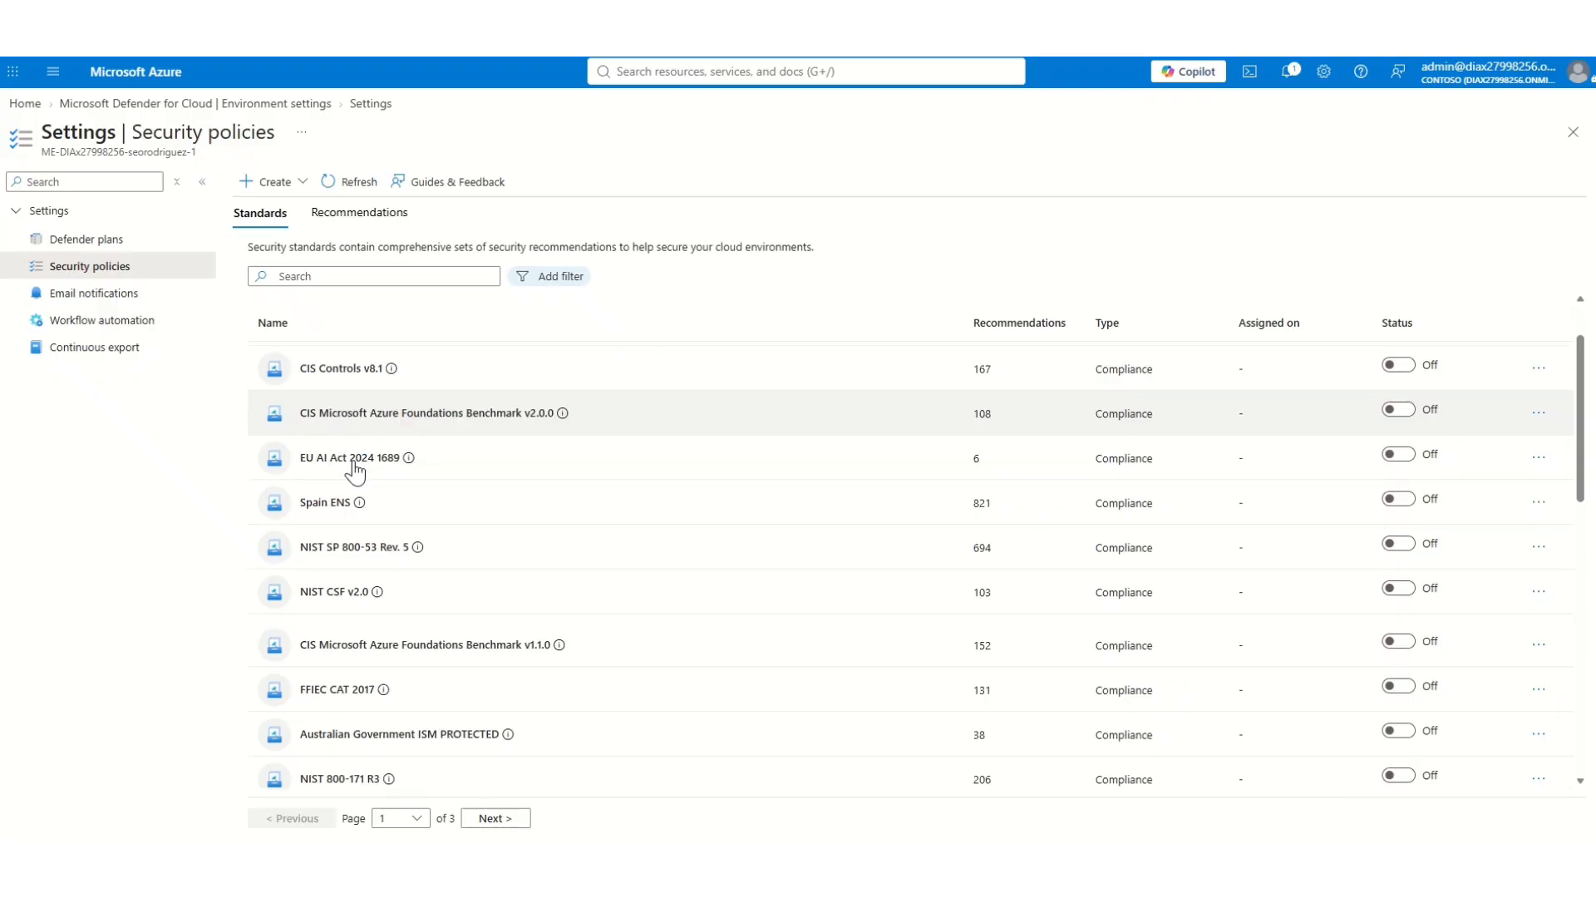
pyautogui.scroll(-2, 345, 549)
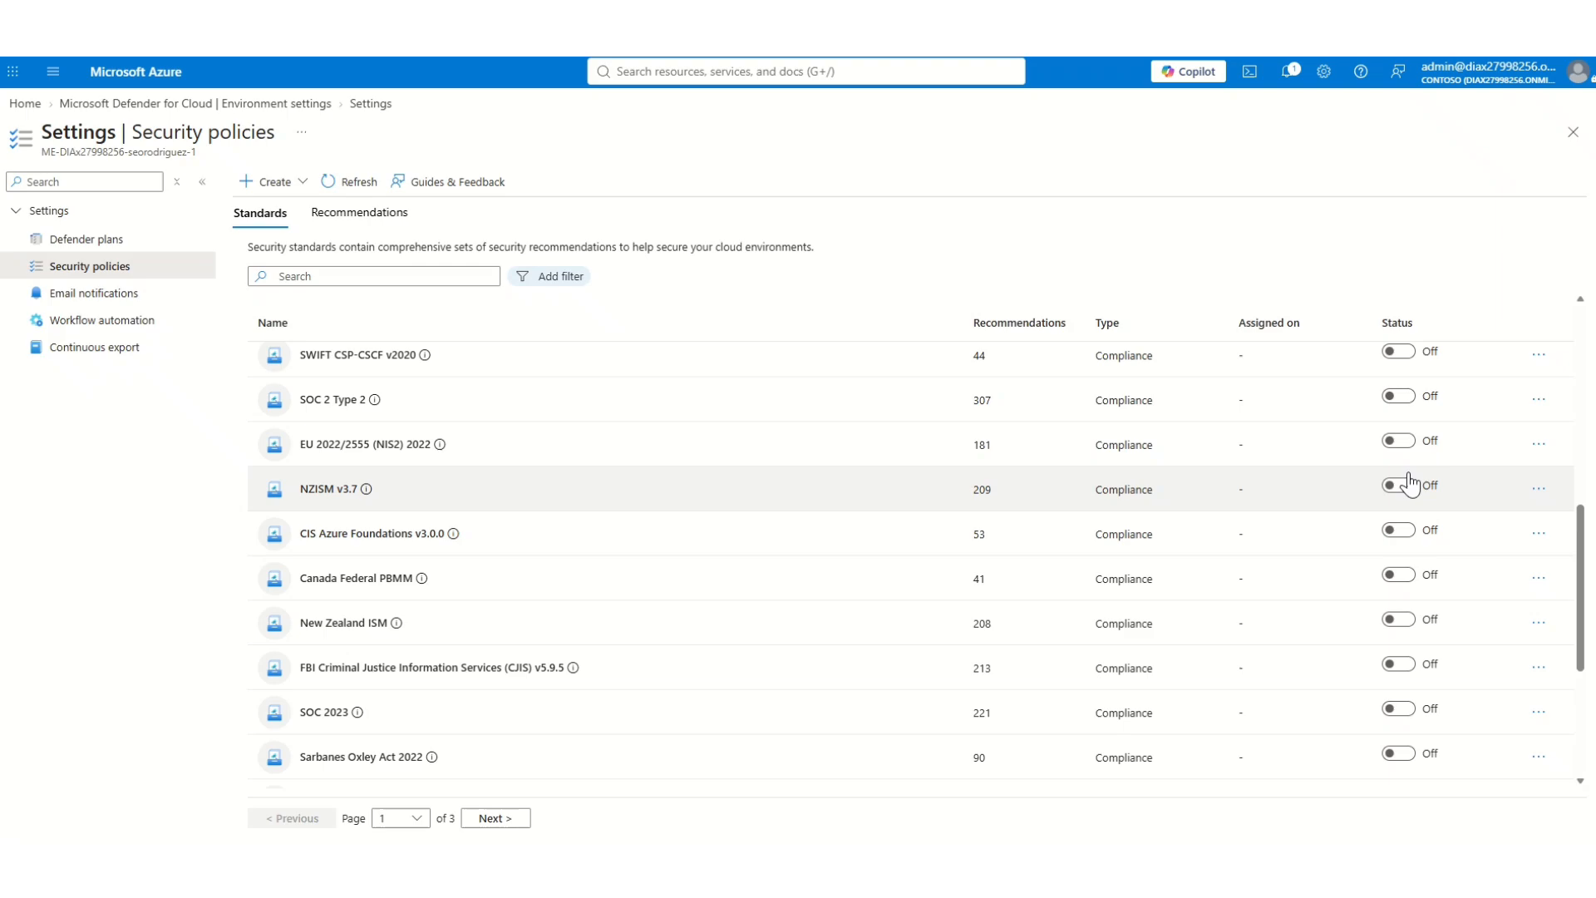
pyautogui.scroll(4, 1416, 489)
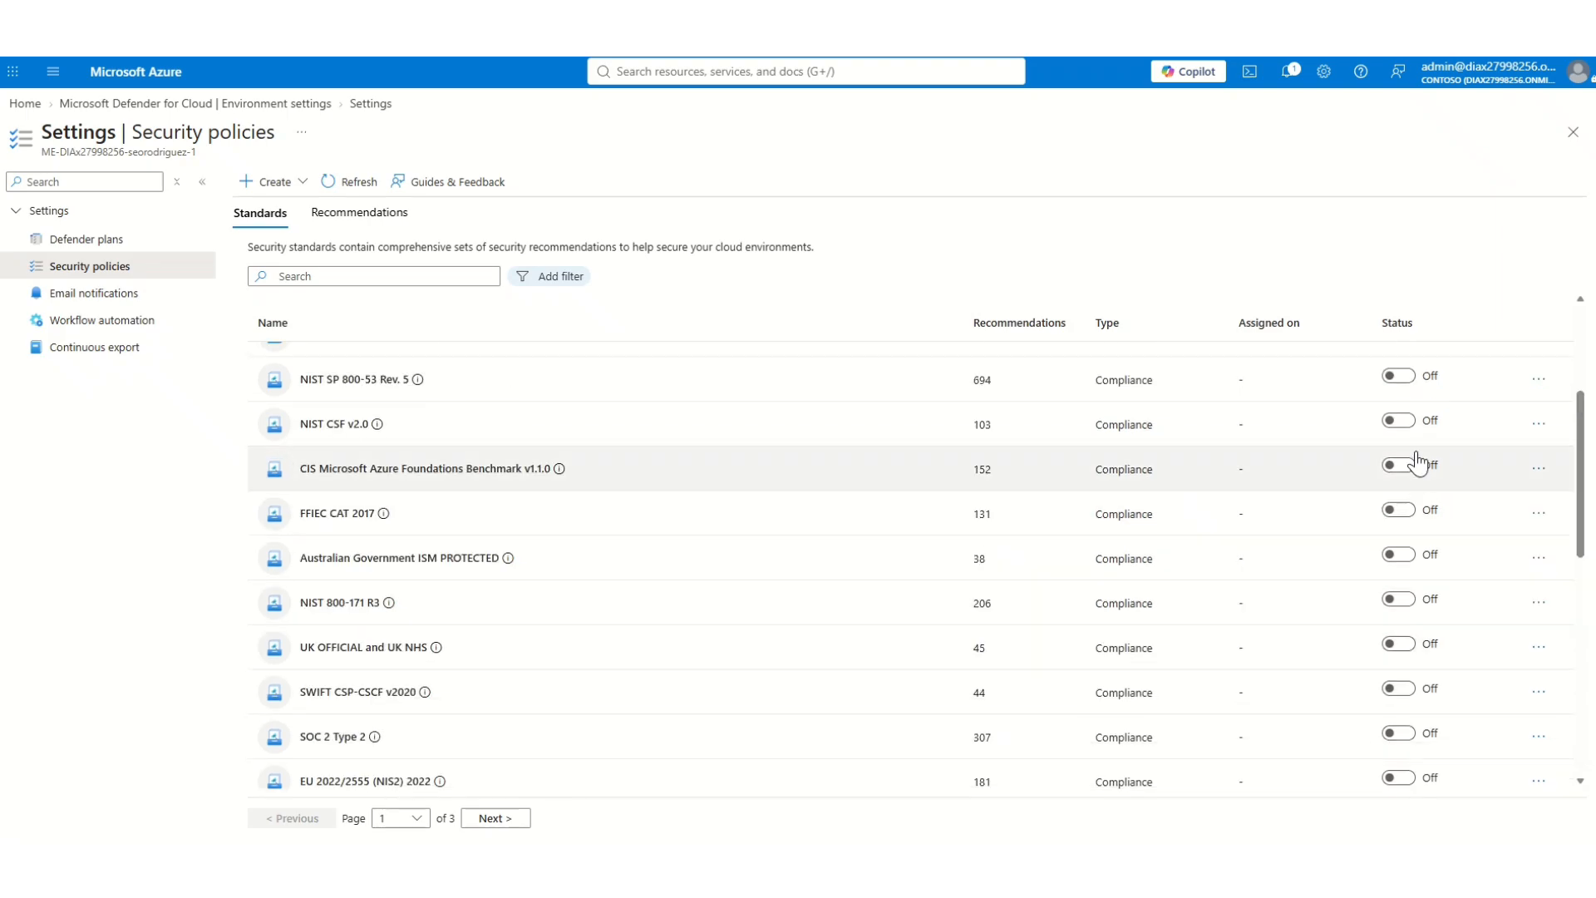
pyautogui.scroll(3, 1418, 478)
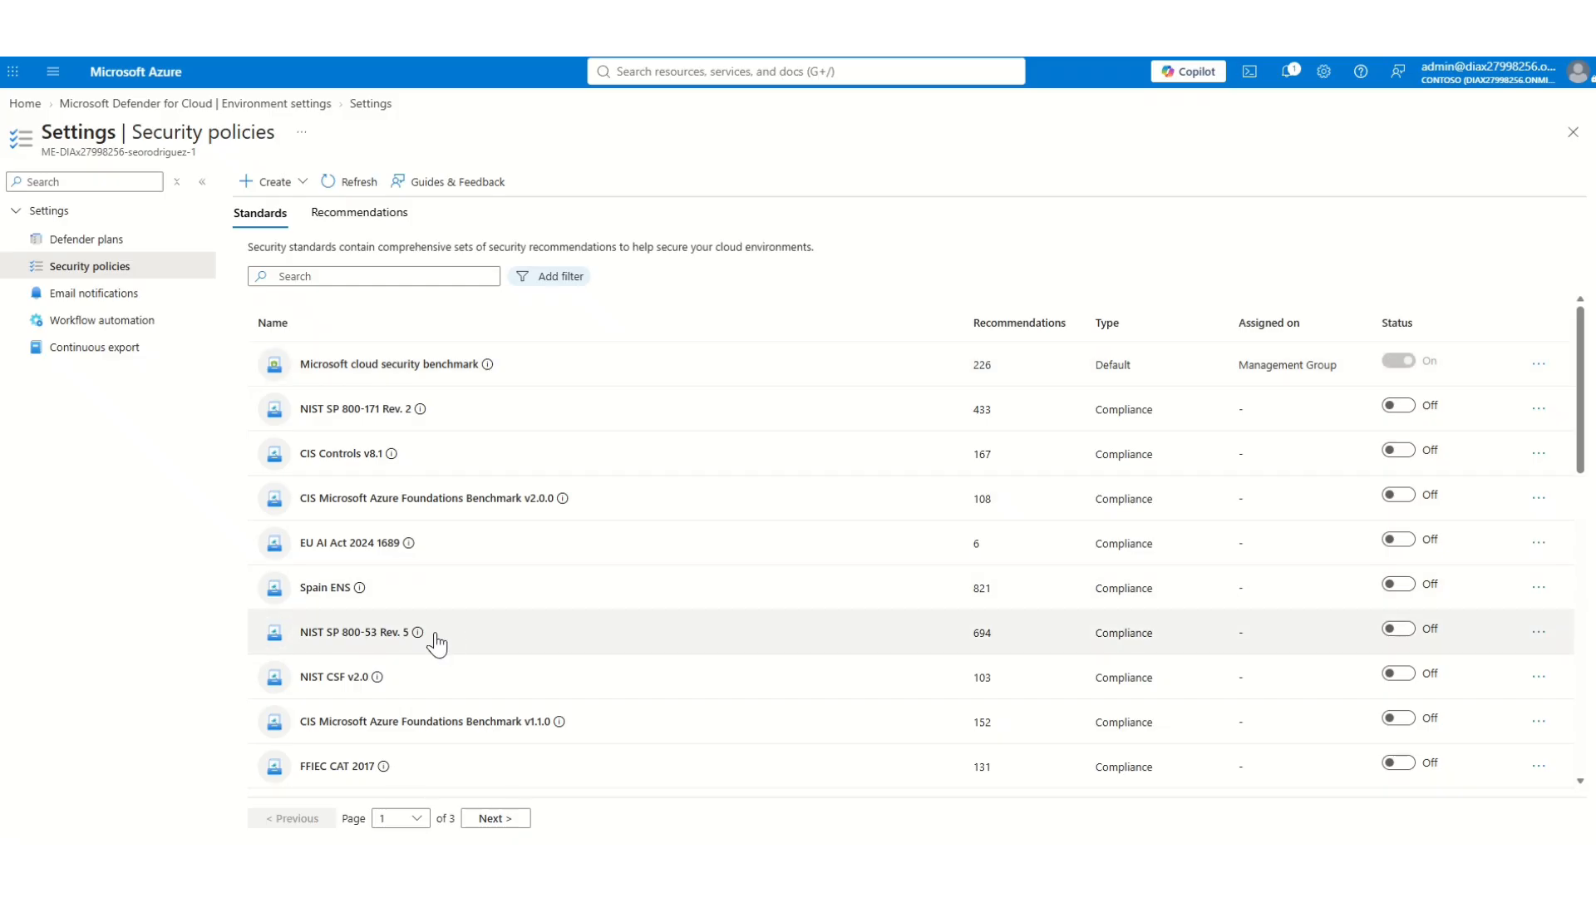
# - Enable the NIST SP 800-53 R5.1.1 compliance standard for the subscription
pyautogui.scroll(-6, 436, 640)
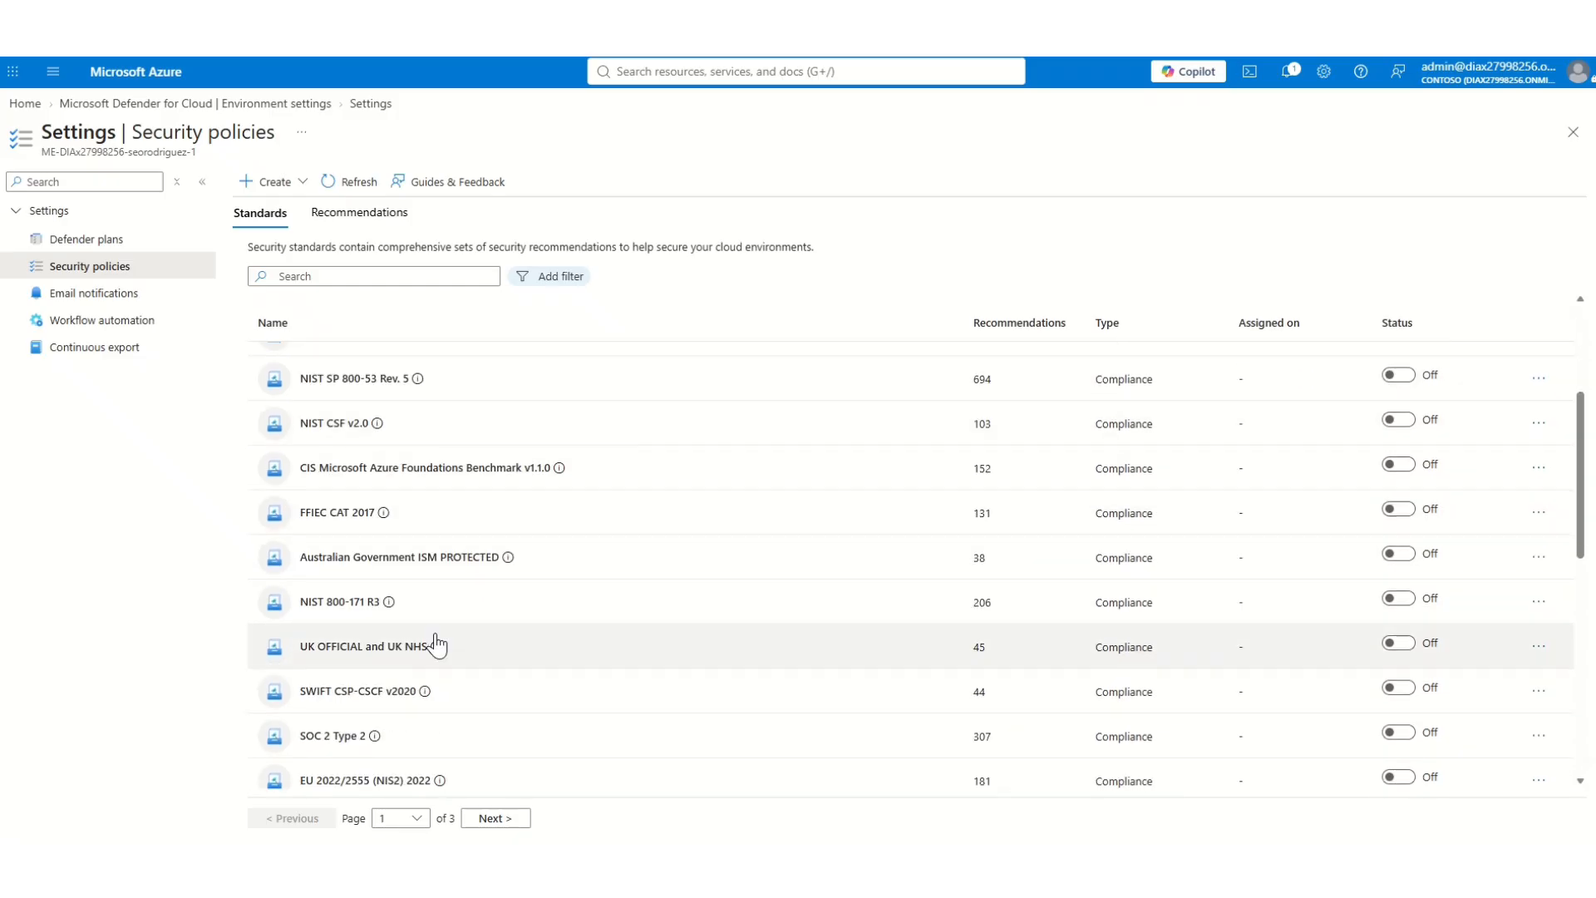
pyautogui.scroll(-3, 436, 644)
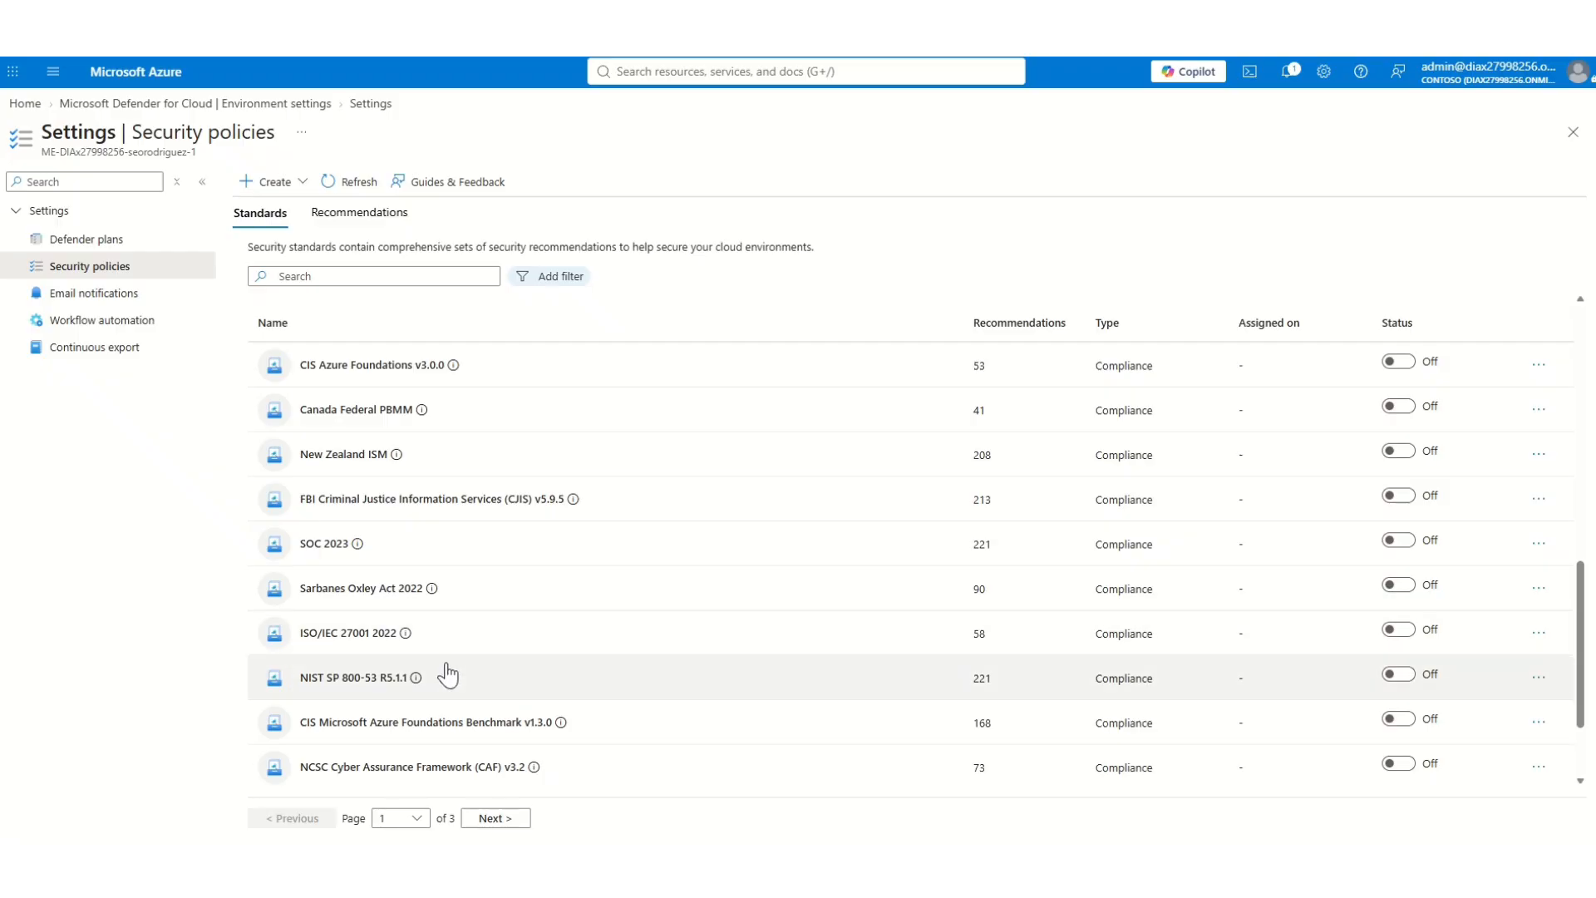
pyautogui.scroll(-2, 346, 668)
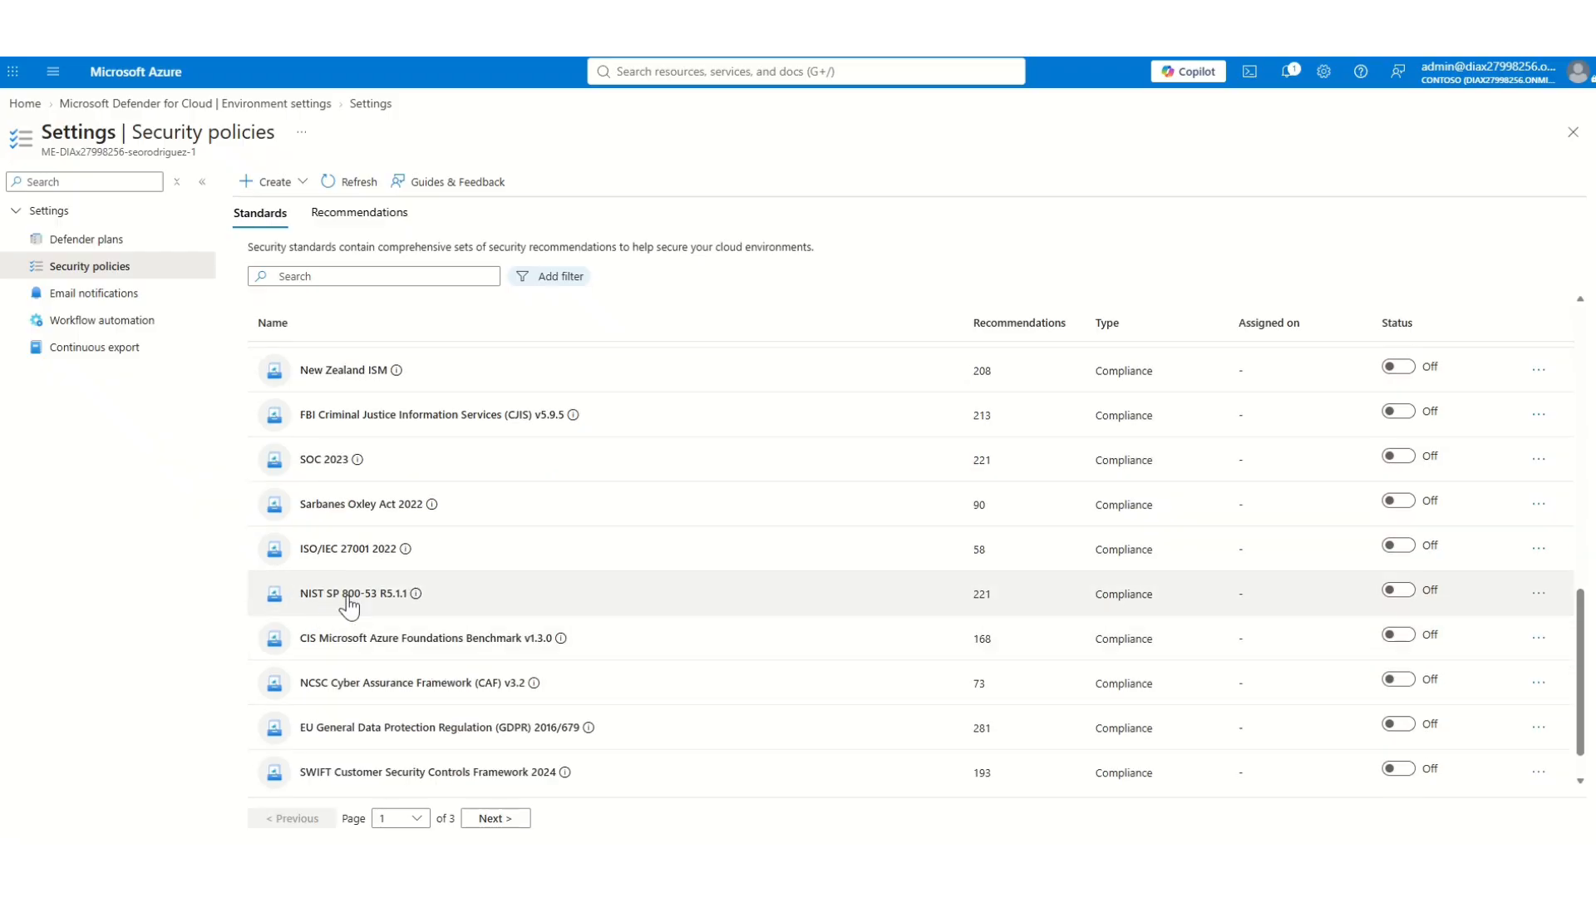
pyautogui.scroll(-1, 350, 607)
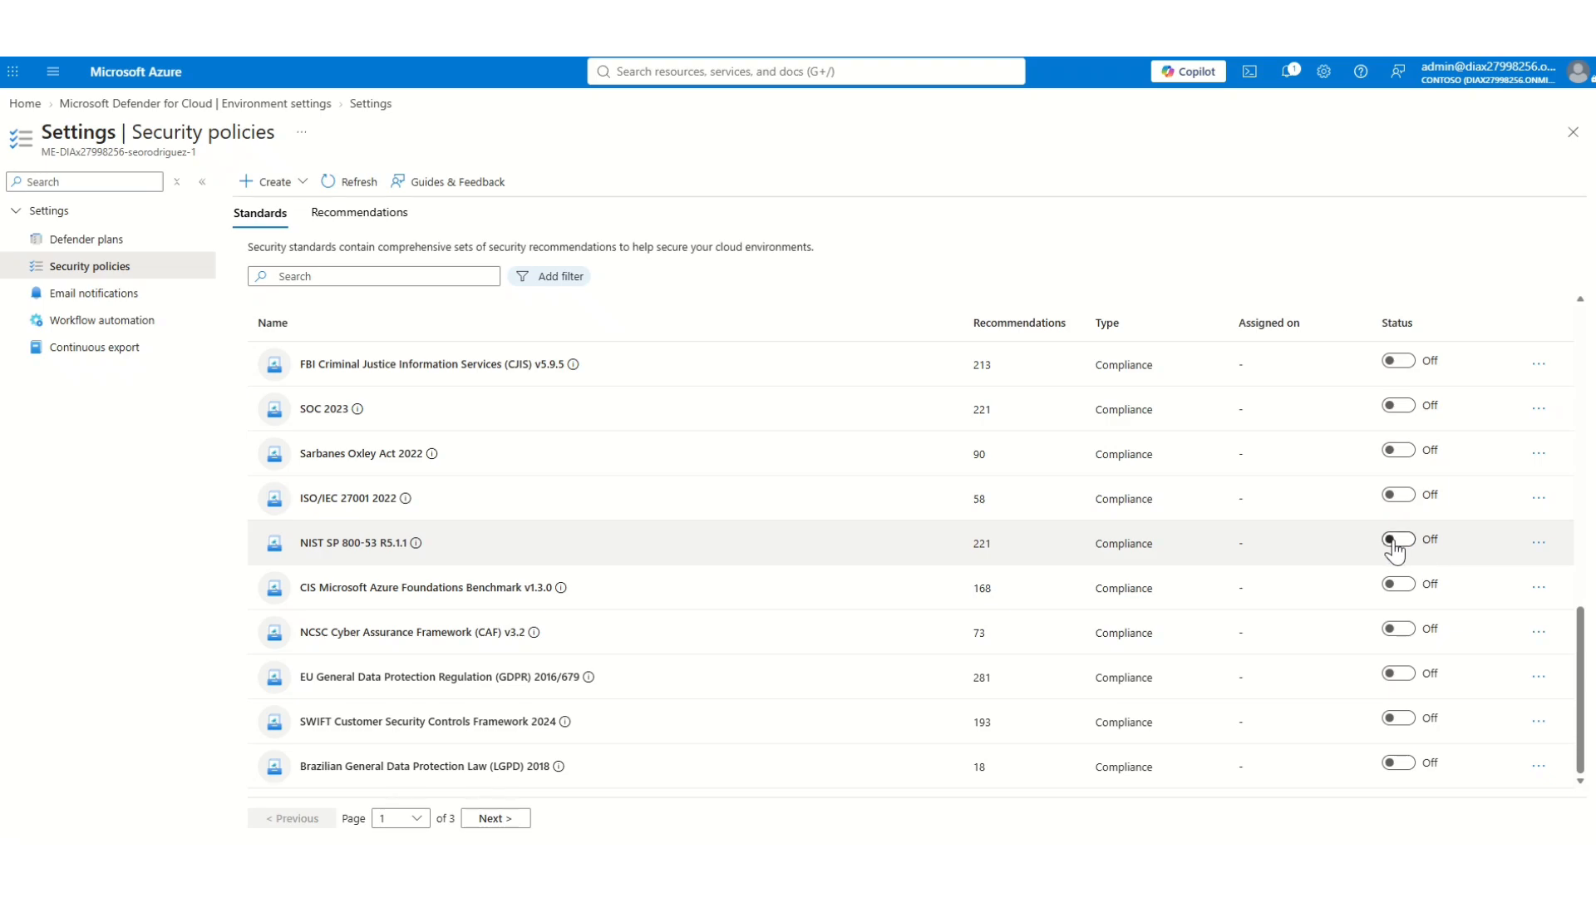
pyautogui.click(1542, 551)
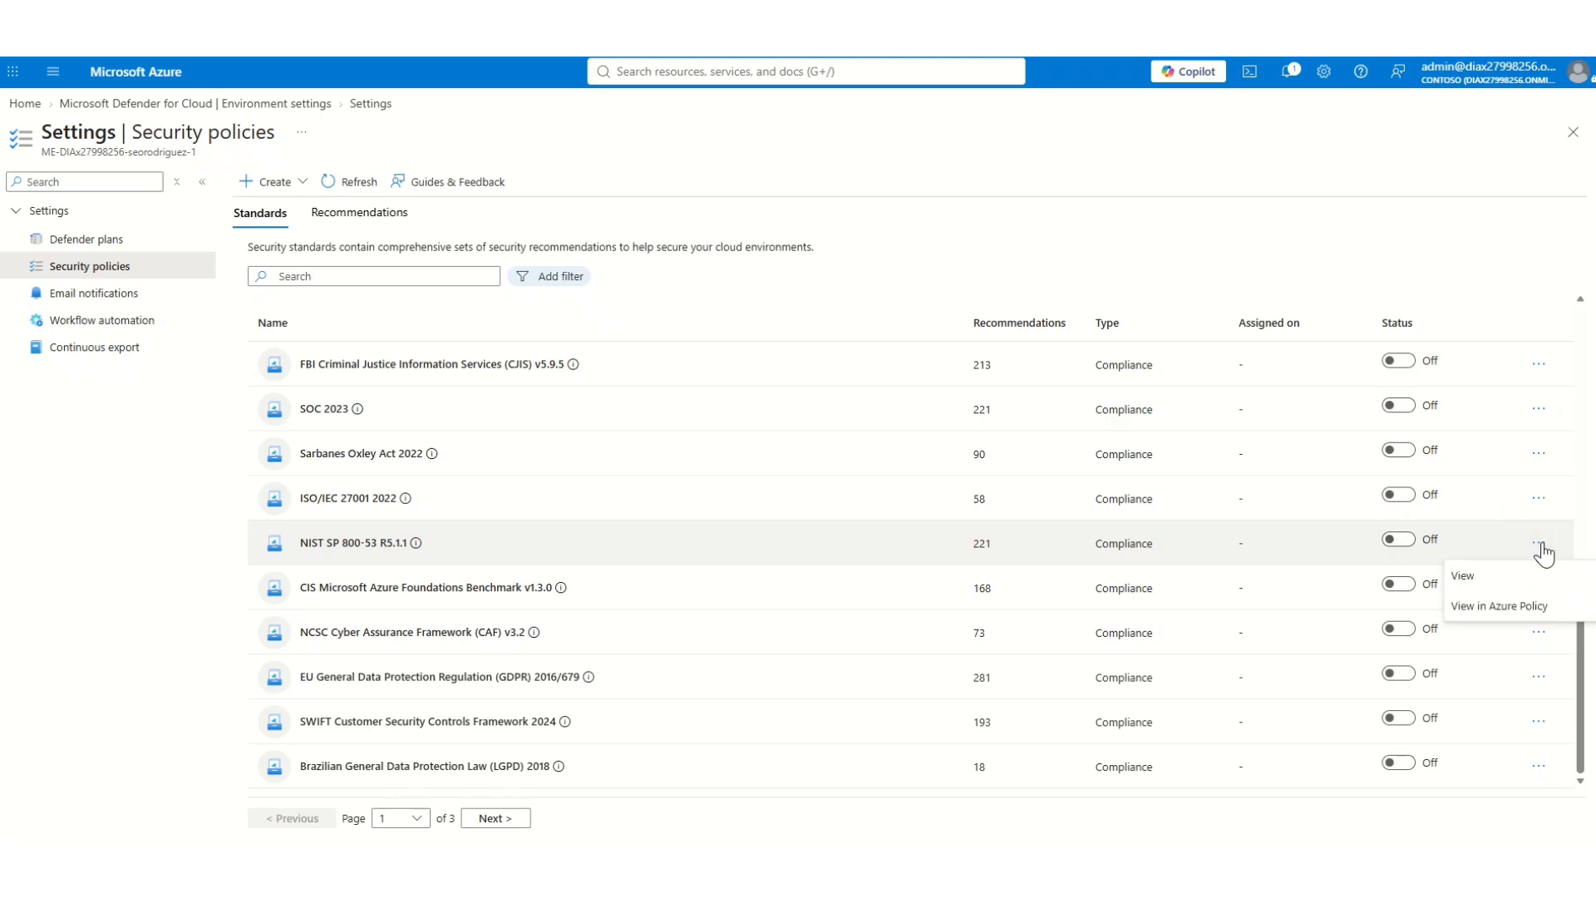
pyautogui.click(1397, 541)
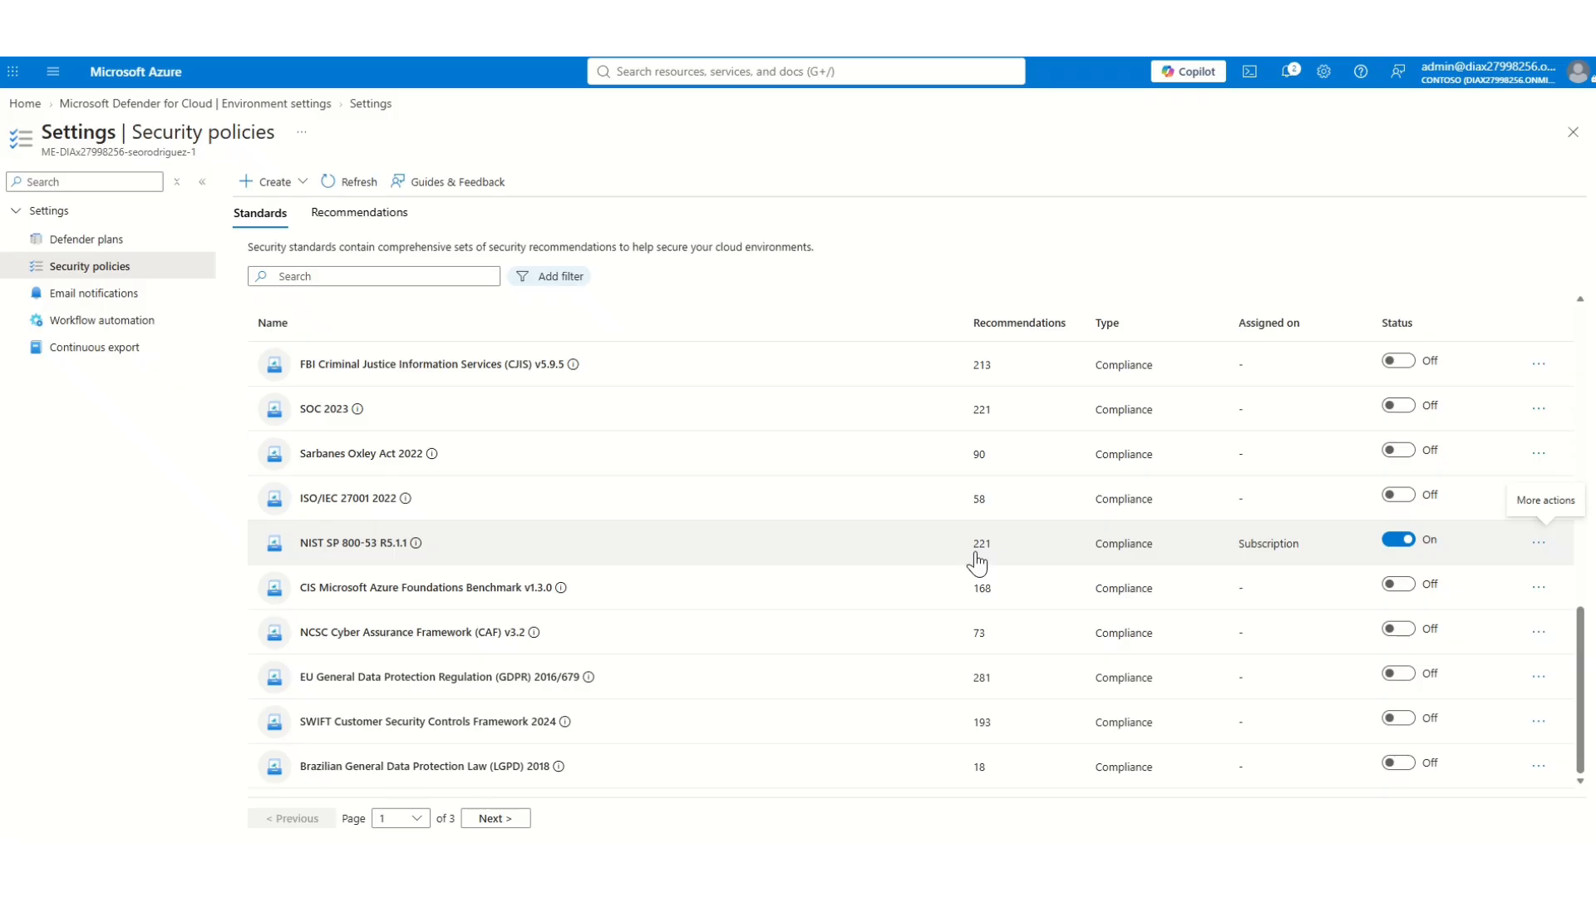
# - Unassign the NIST SP 800-53 R5.1.1 standard from the subscription
pyautogui.click(1406, 540)
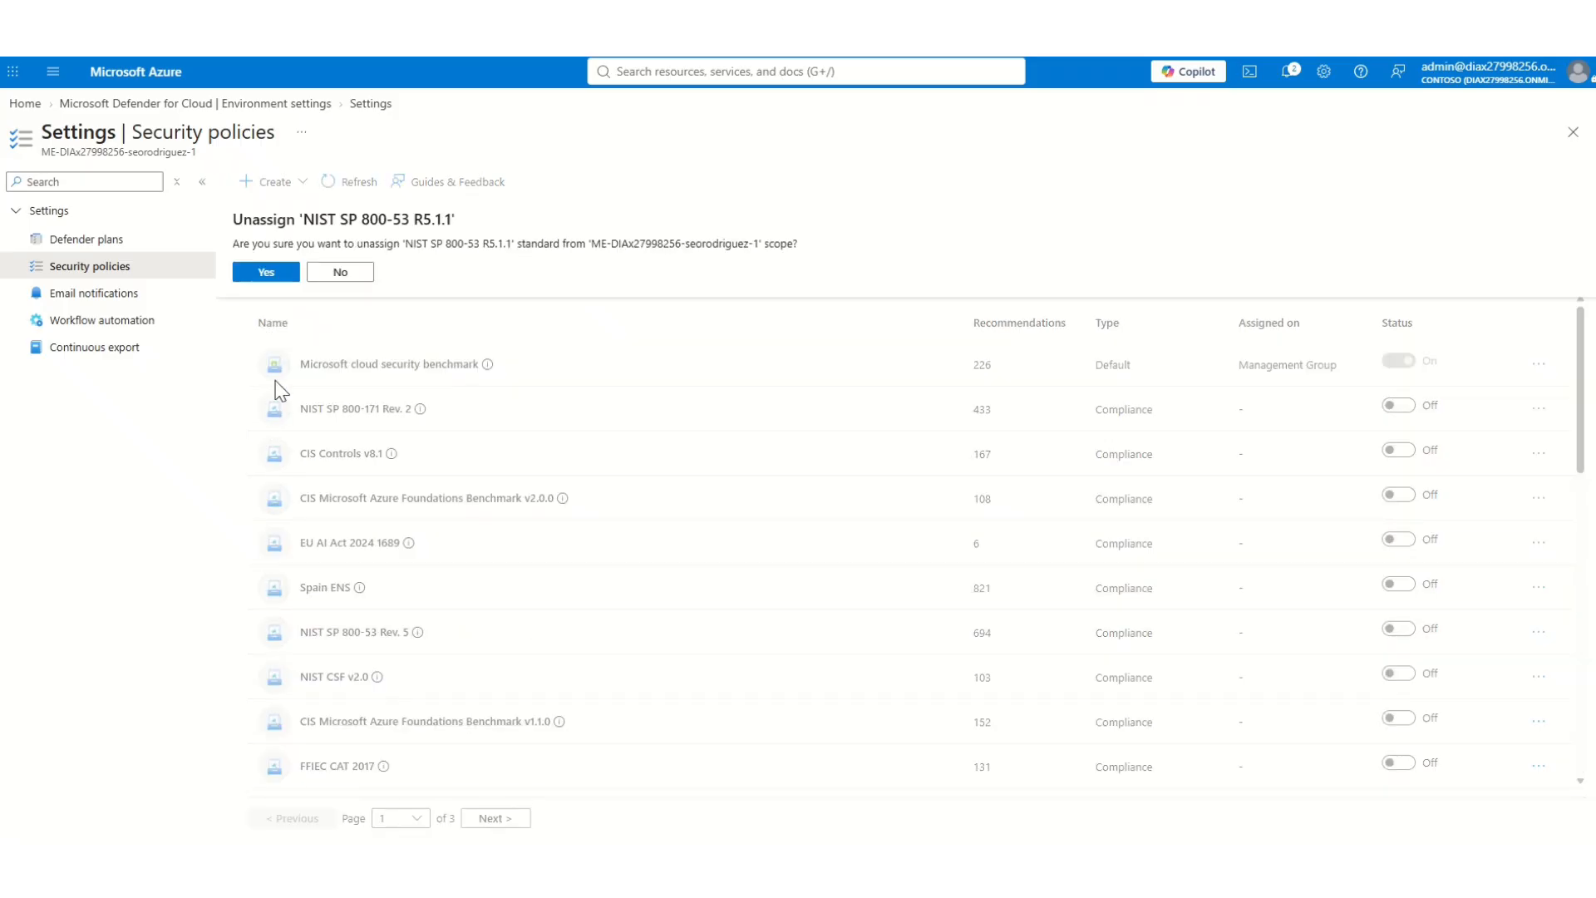
pyautogui.click(262, 273)
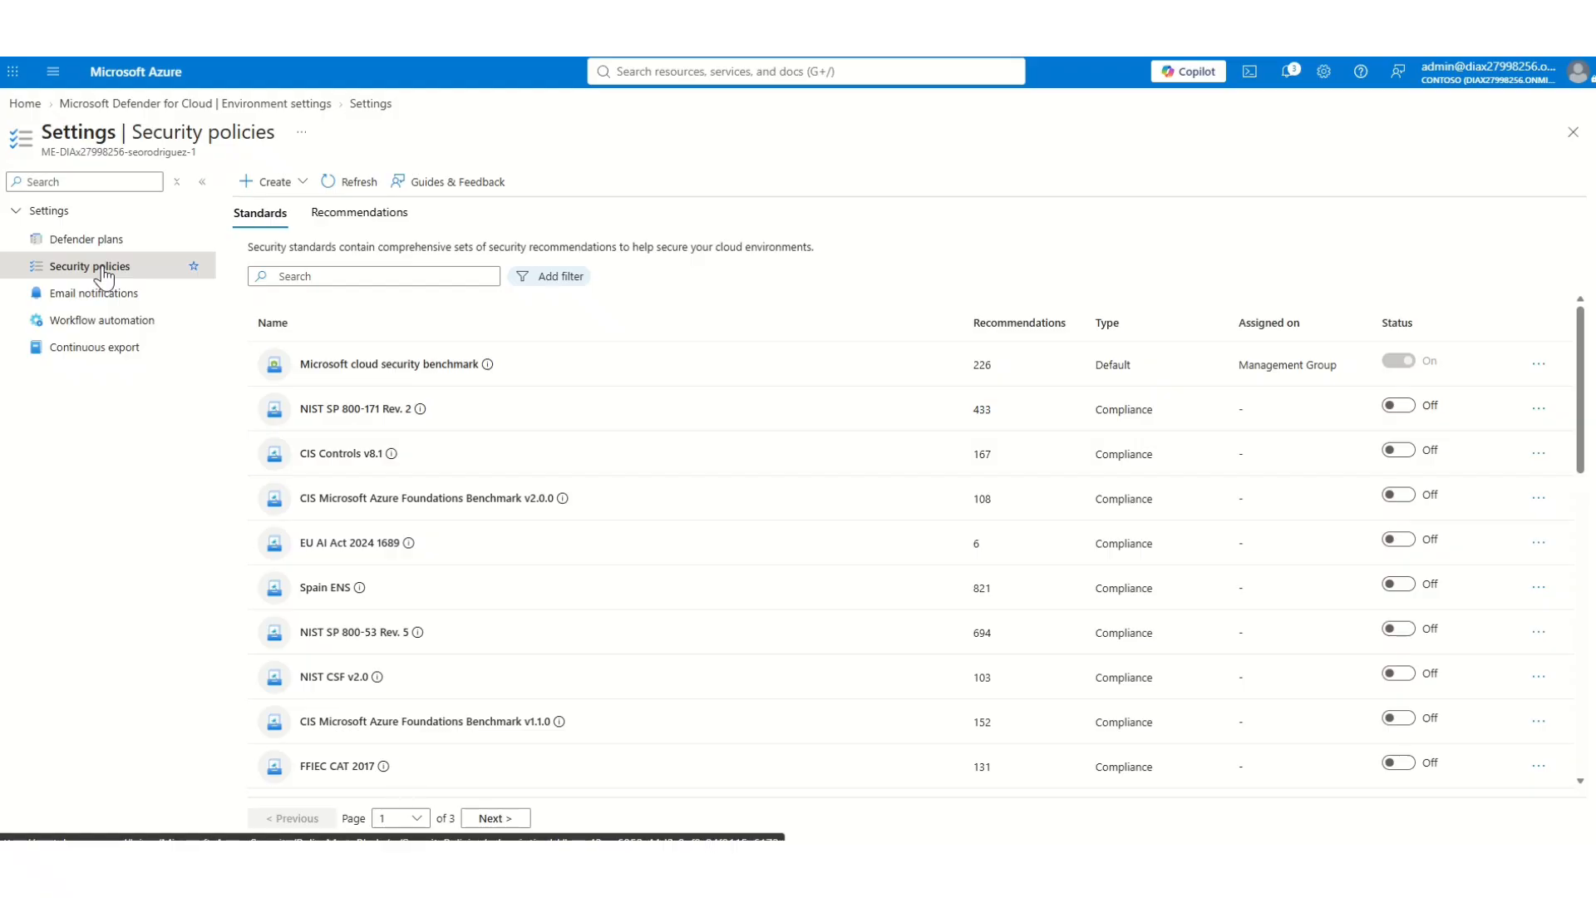
# - Start a new custom standard for the subscription, name it Seotest101, leave its description blank and continue to its recommendations
pyautogui.click(300, 182)
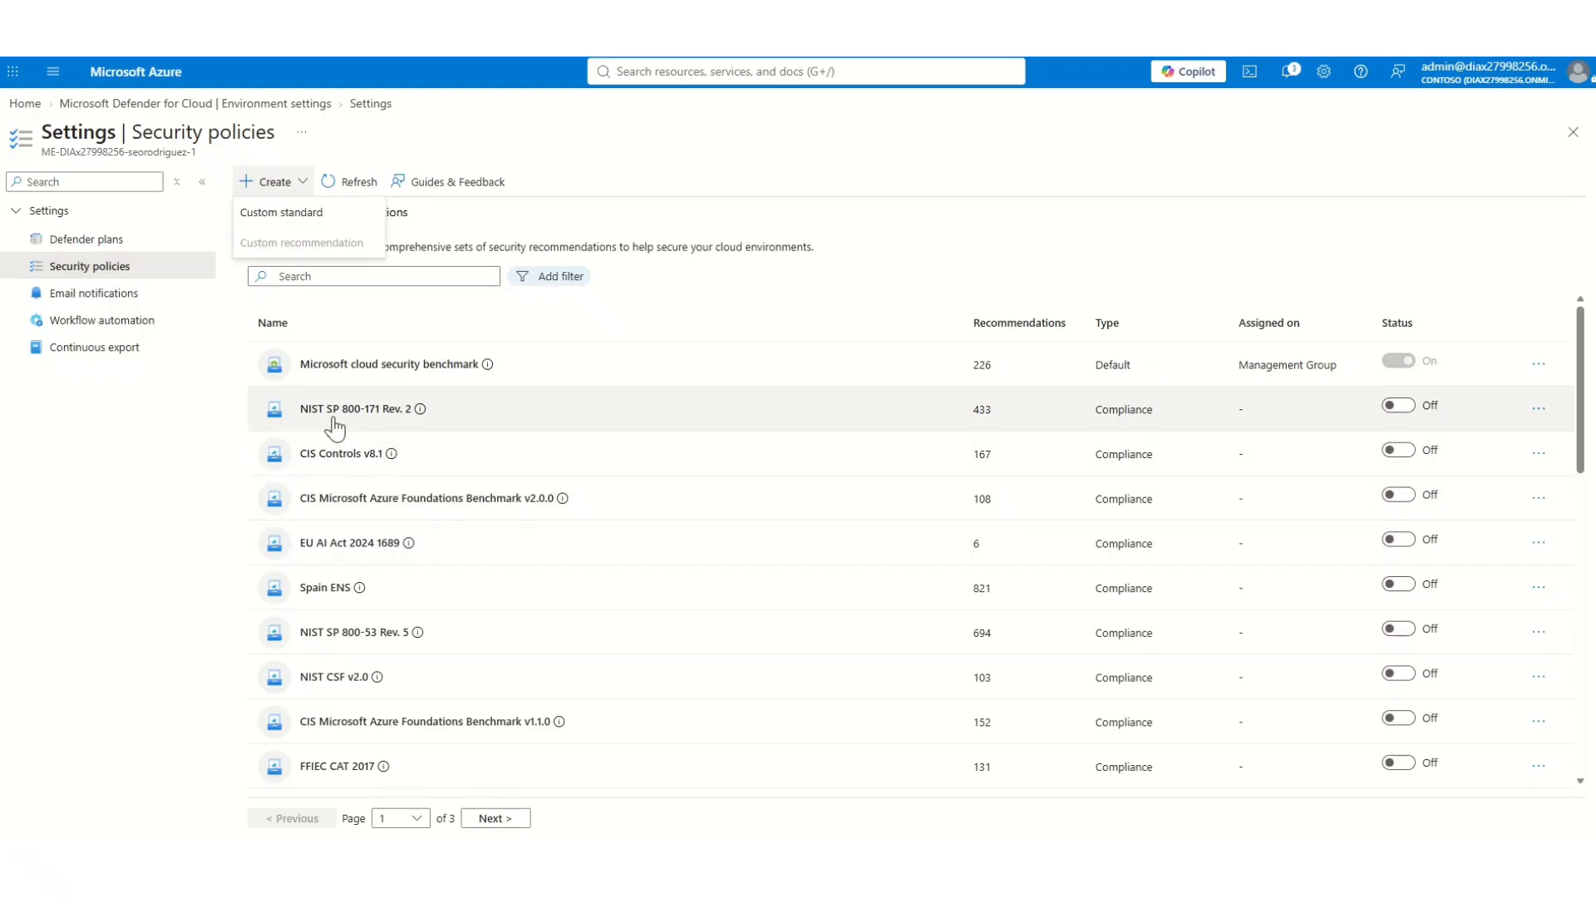
pyautogui.click(287, 218)
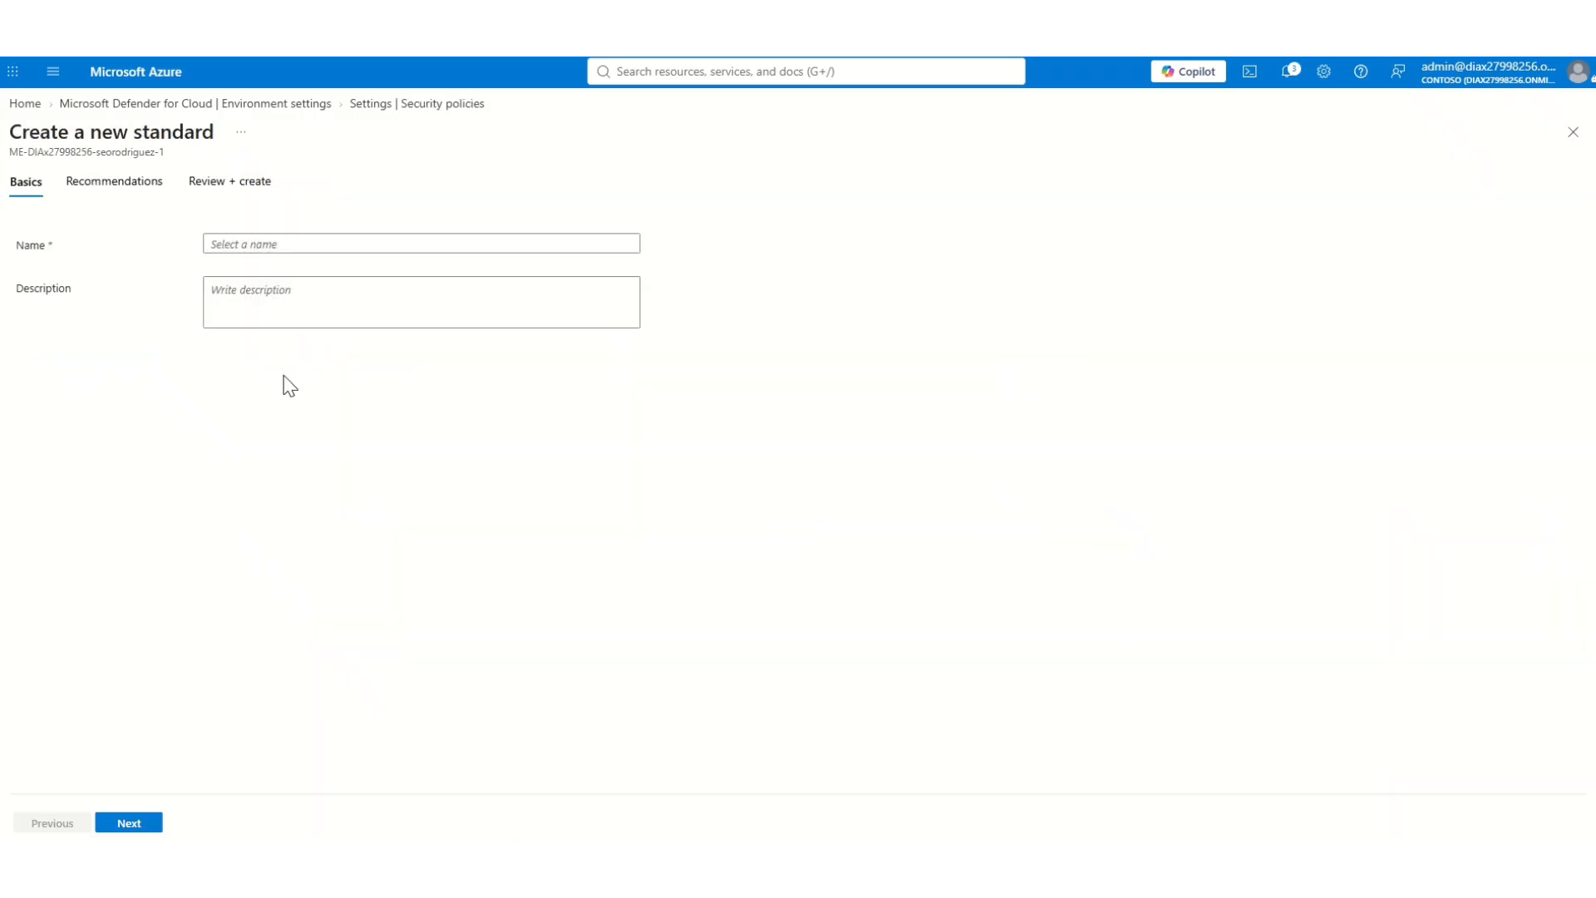
pyautogui.click(258, 244)
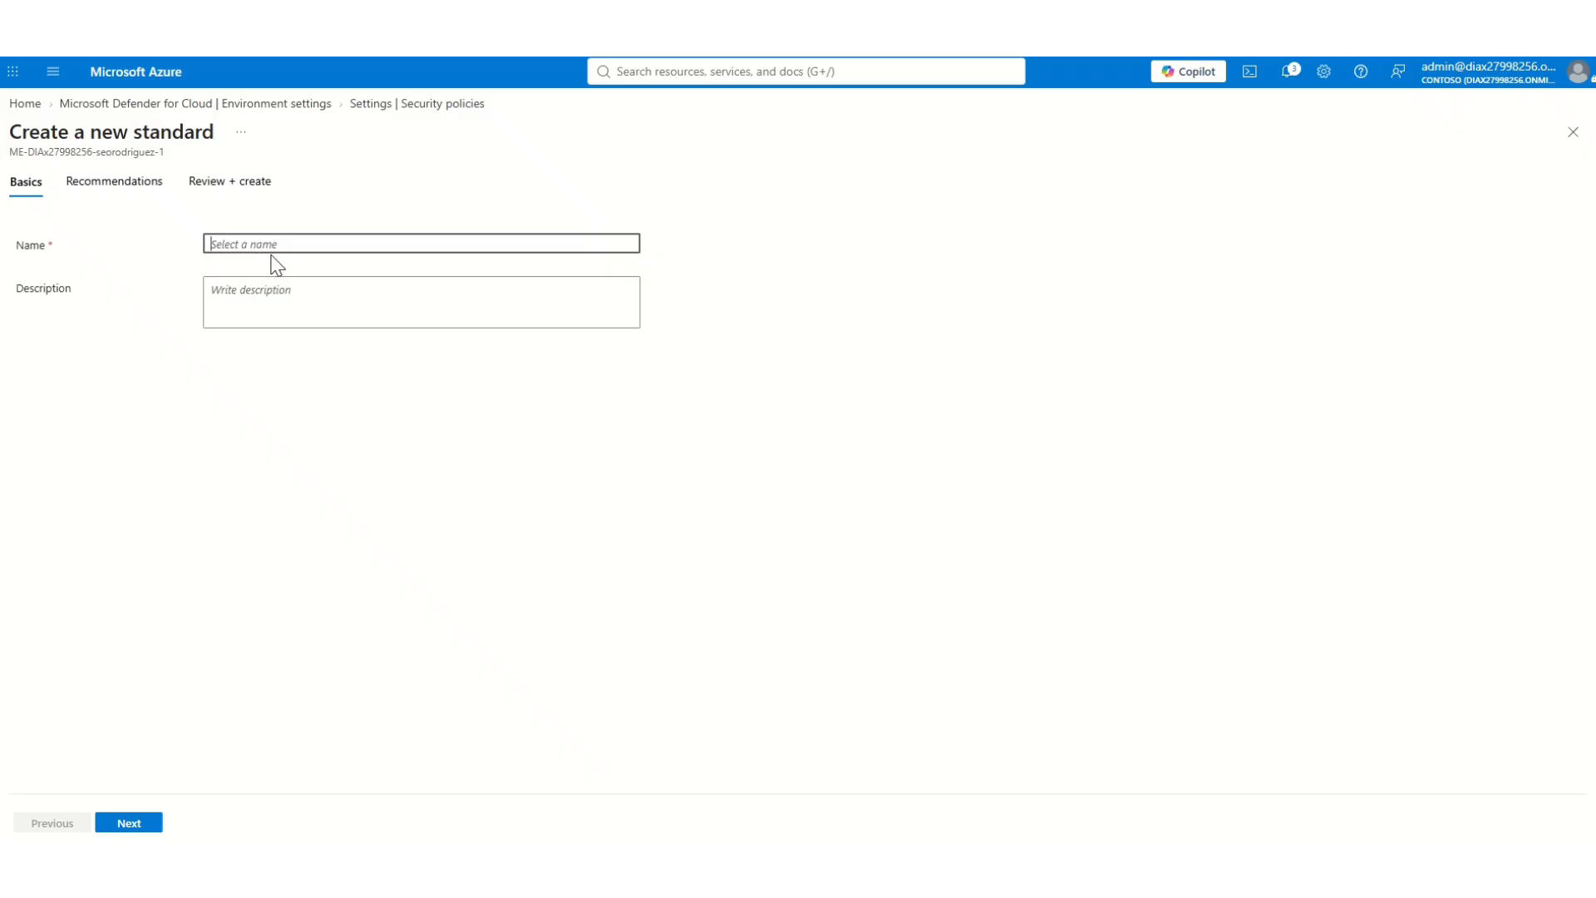
pyautogui.write('Seotest101')
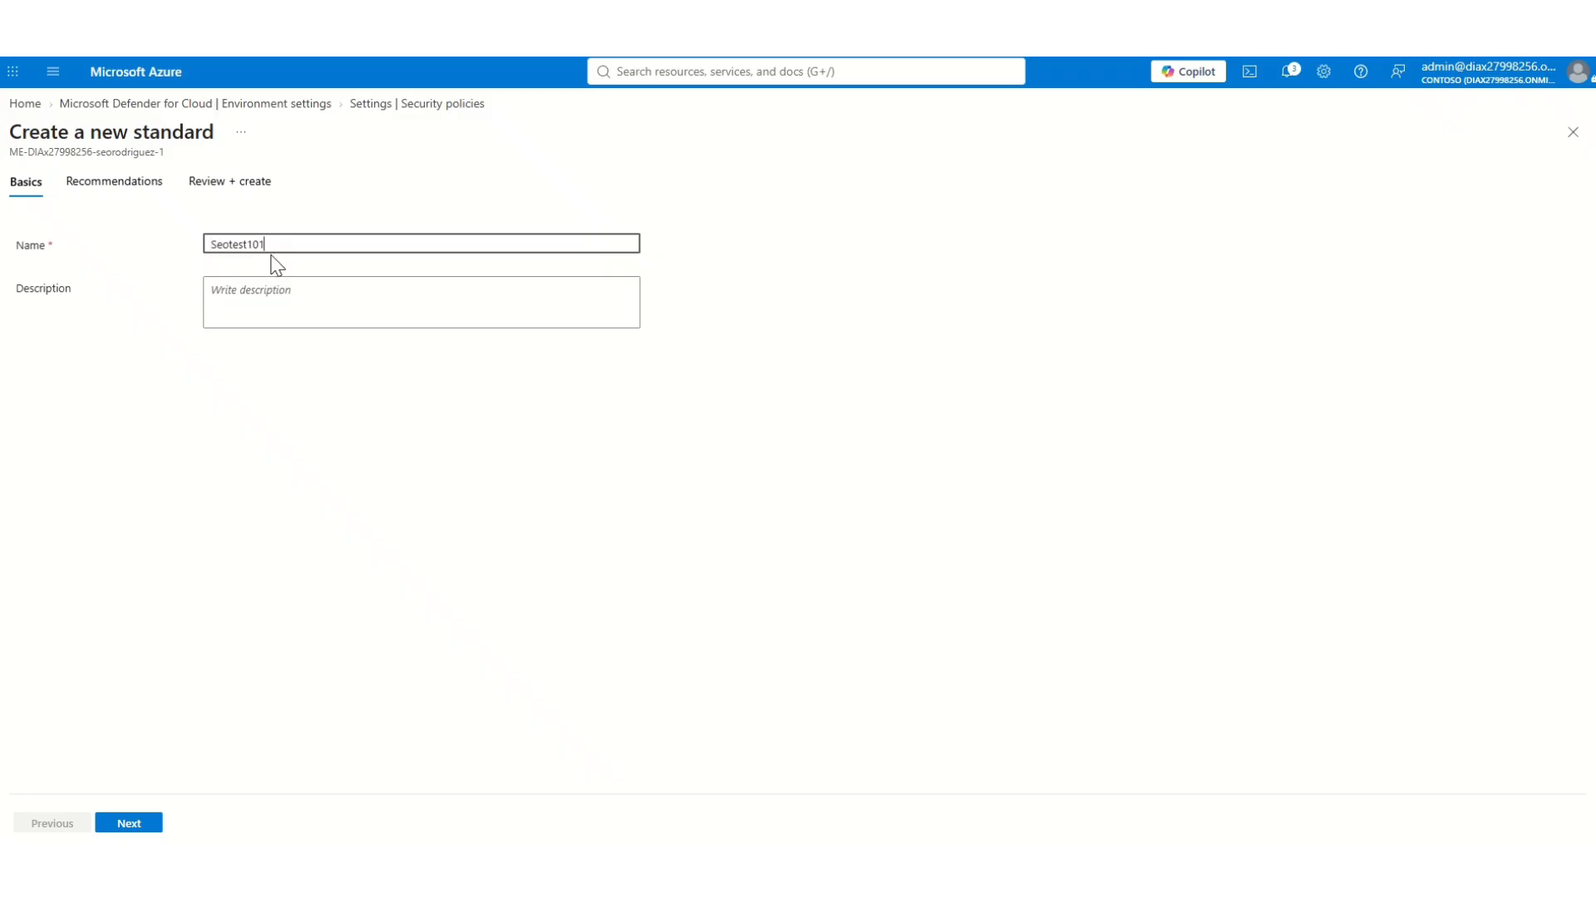
pyautogui.click(239, 299)
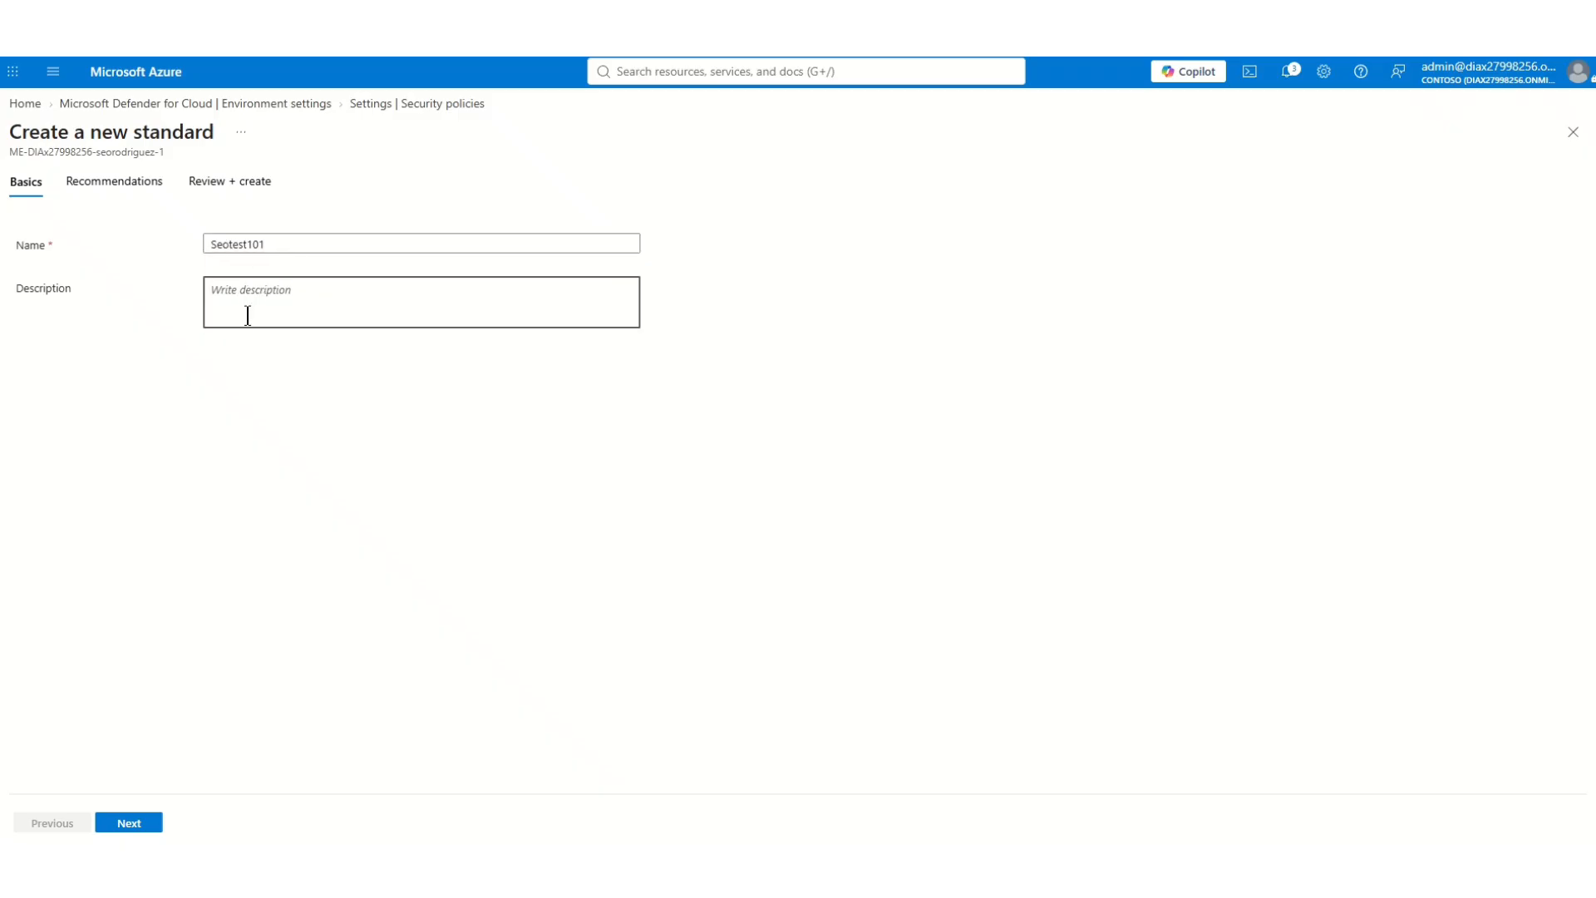
pyautogui.click(130, 823)
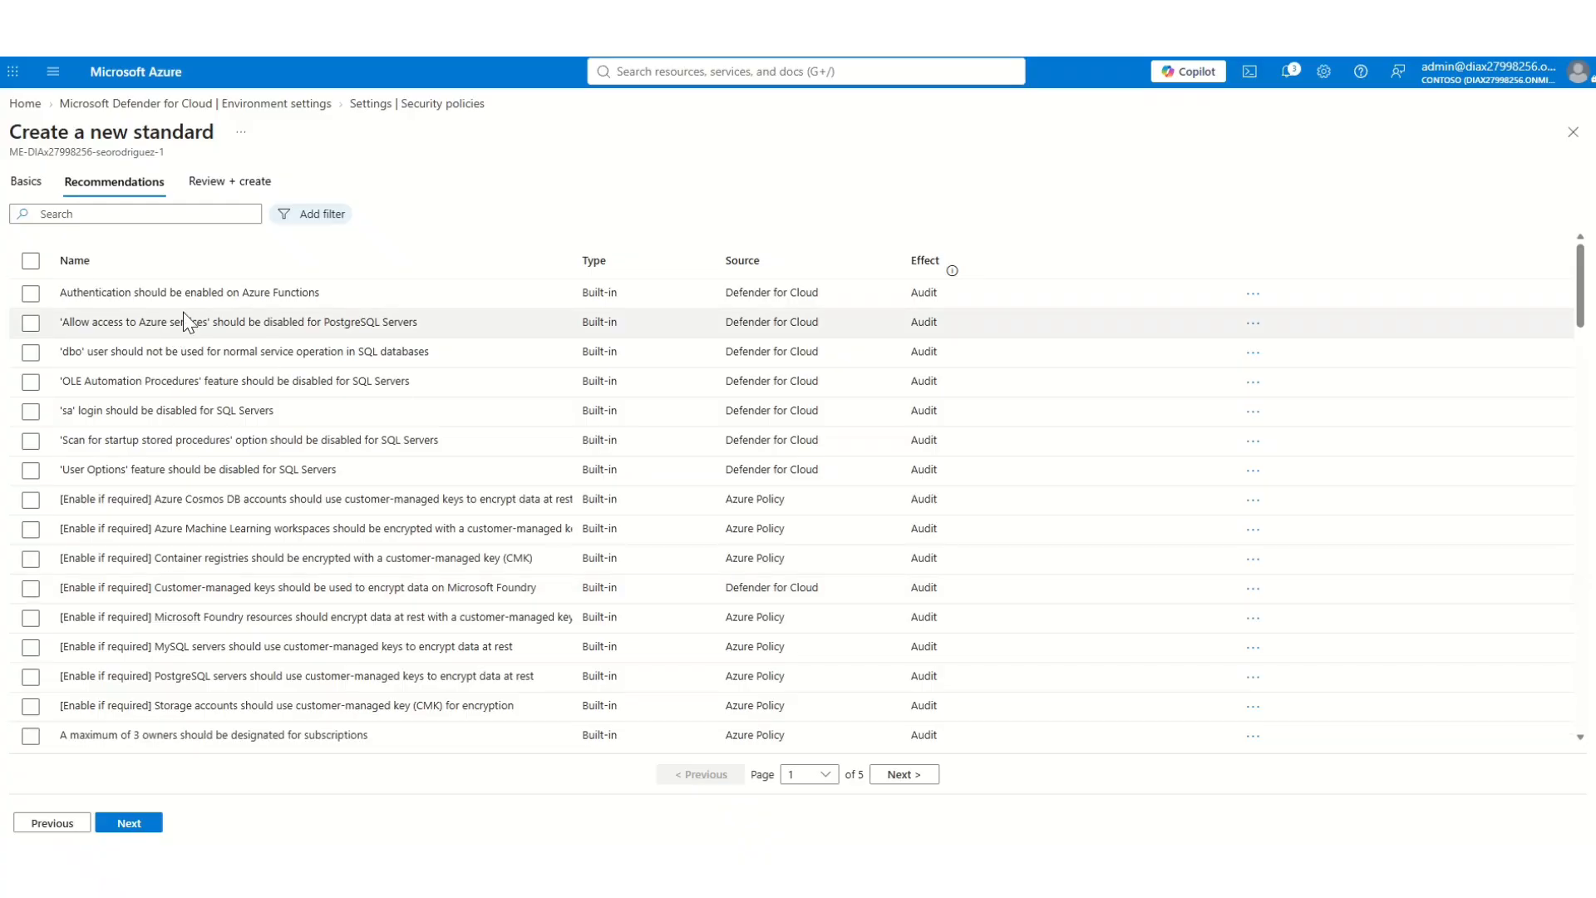
# - Select the Azure Functions authentication, PostgreSQL Azure services access and SQL 'dbo' user recommendations, continue to the review and discard the standard
pyautogui.scroll(-4, 183, 308)
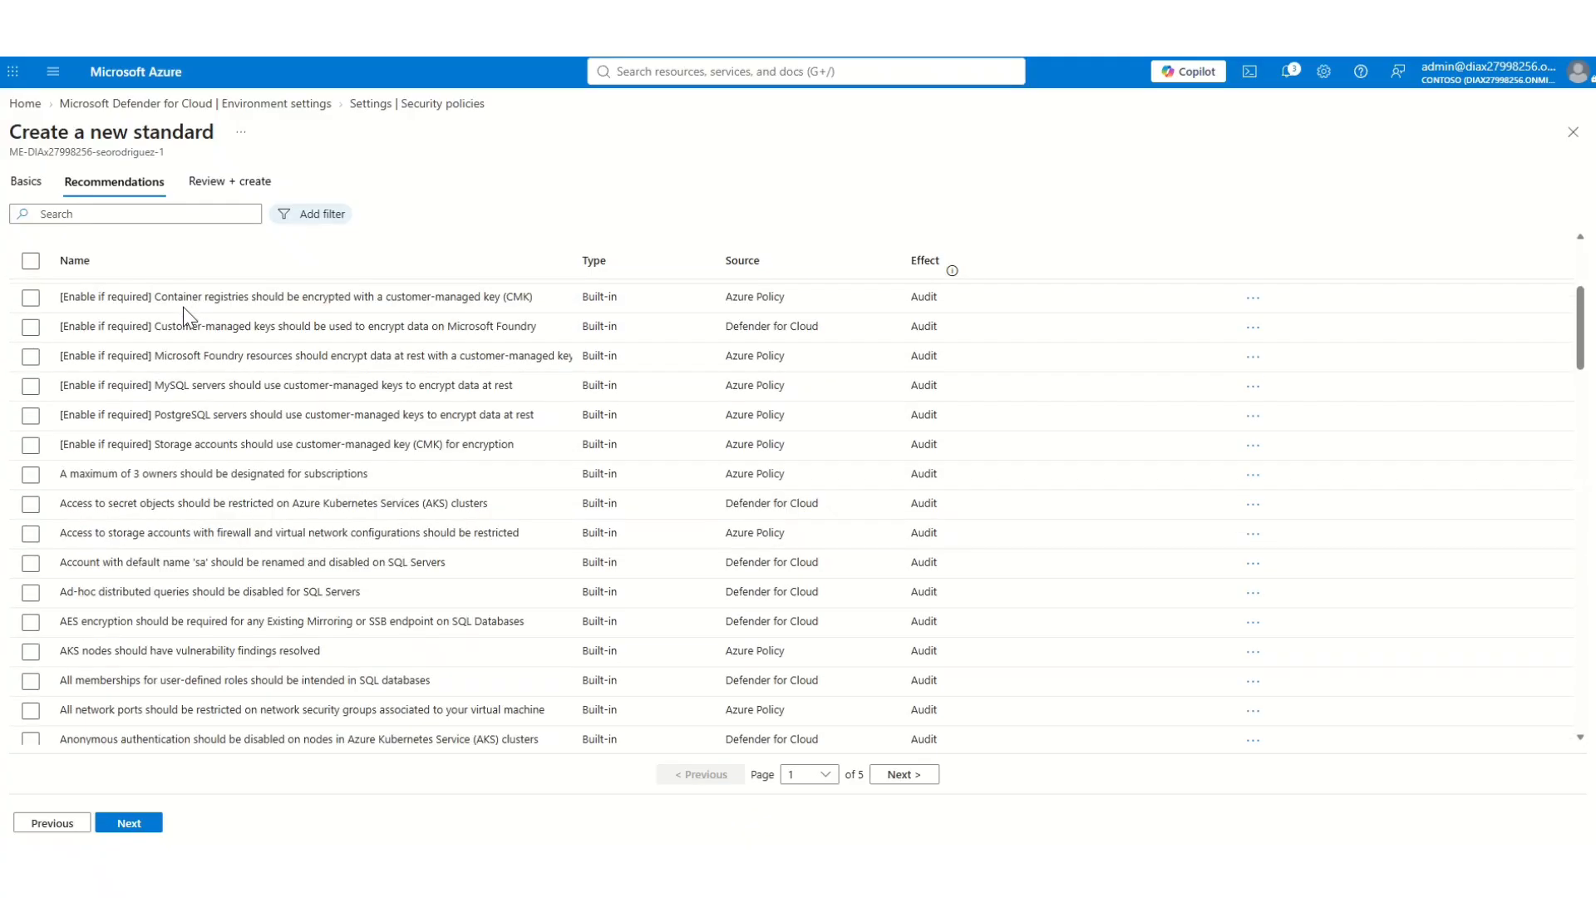
pyautogui.scroll(-4, 603, 454)
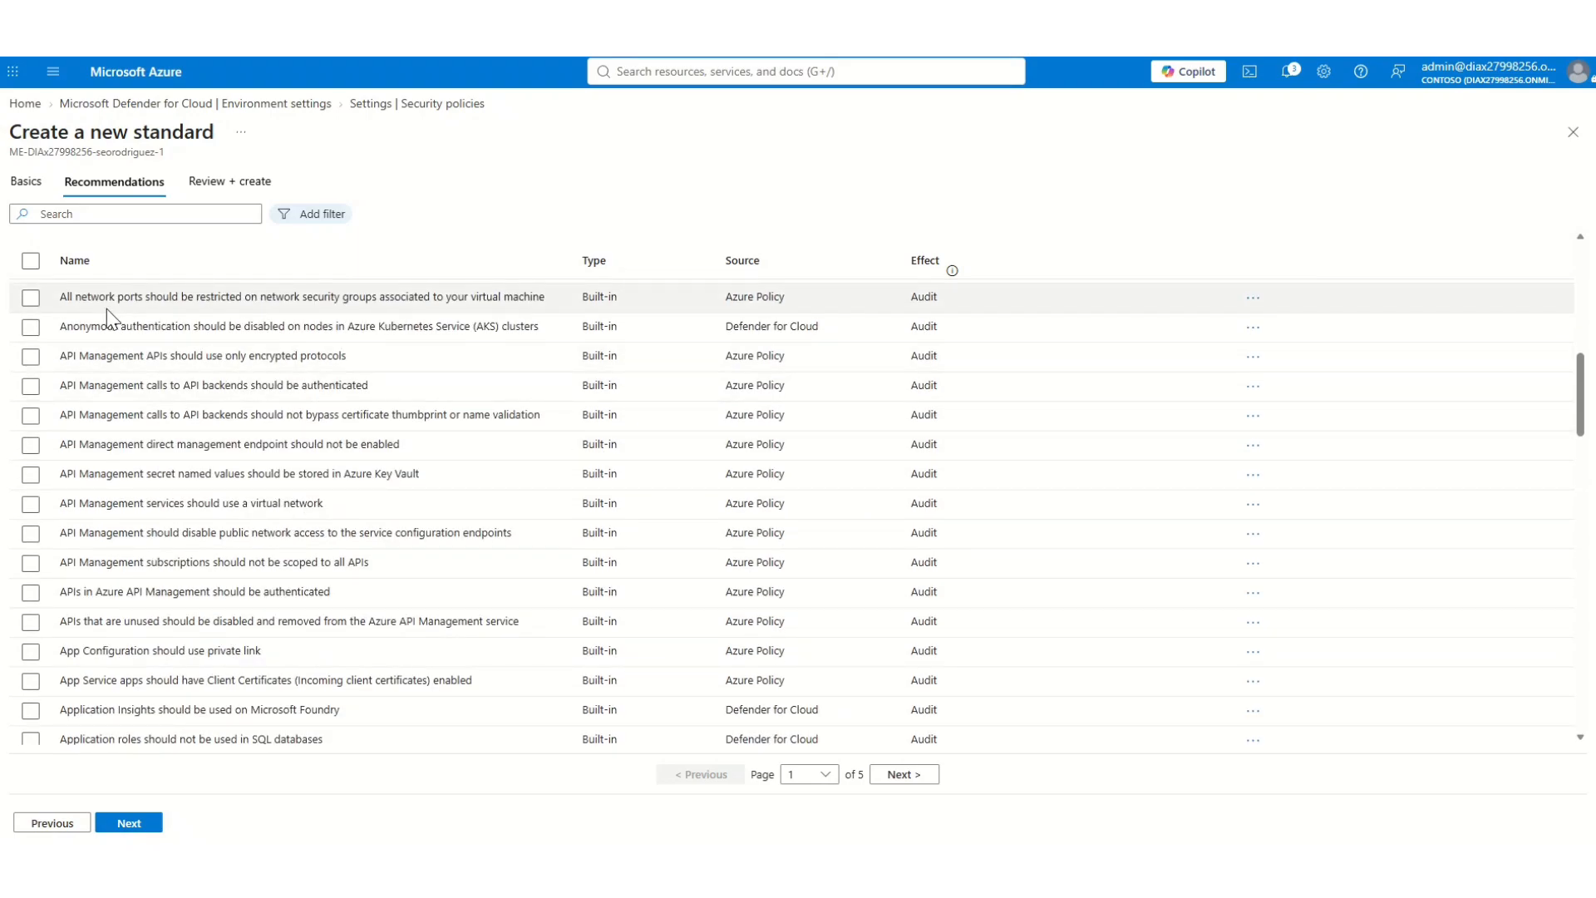
pyautogui.scroll(10, 308, 393)
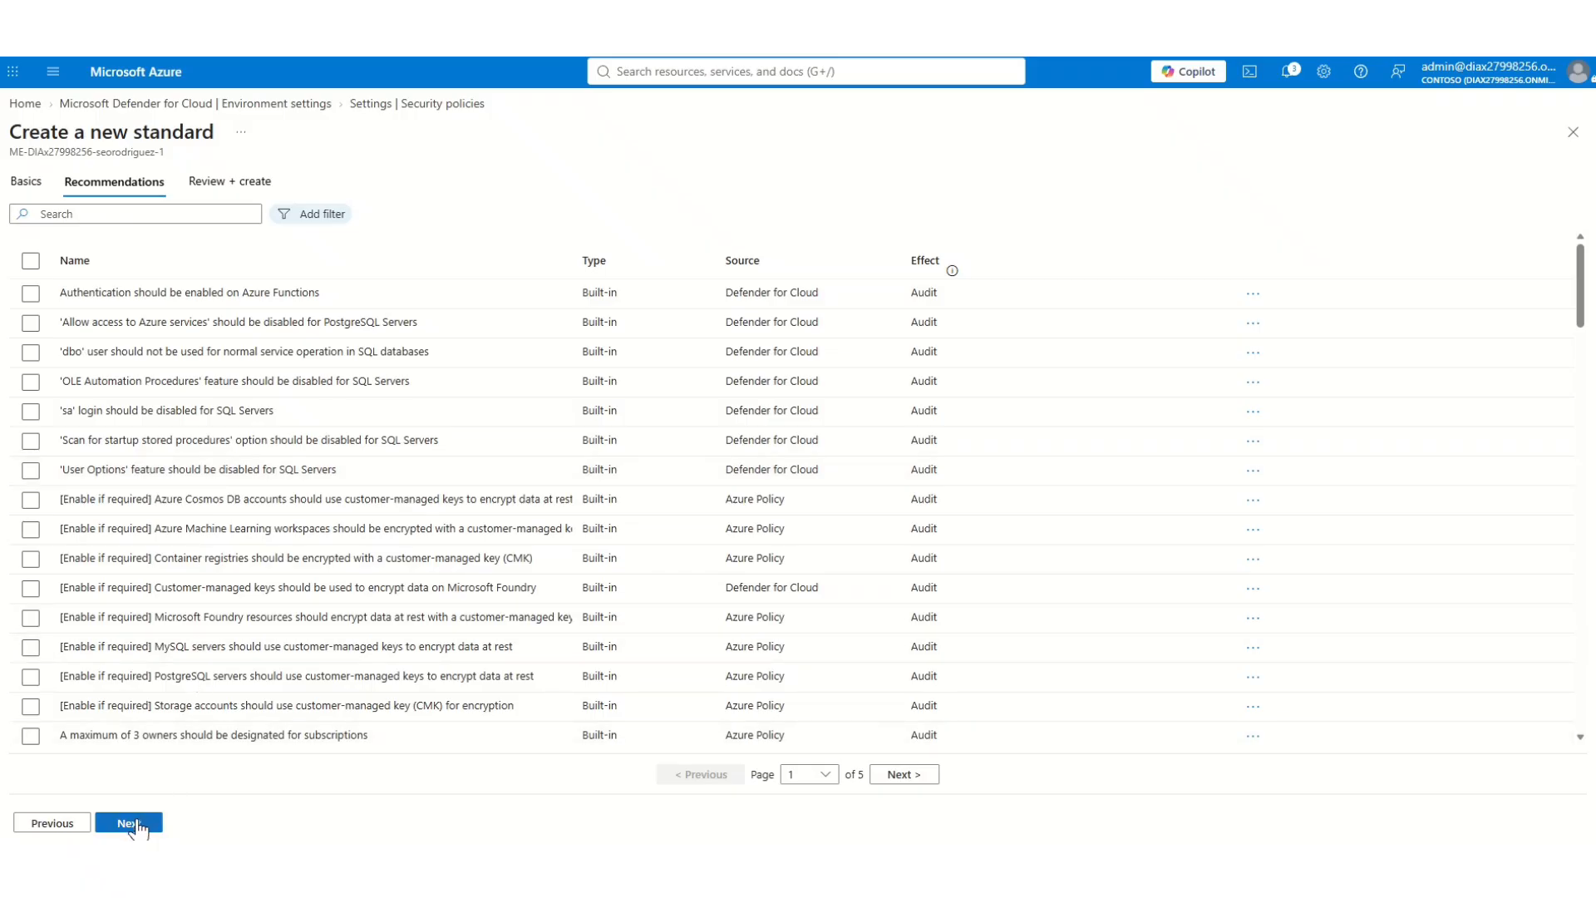
pyautogui.click(31, 295)
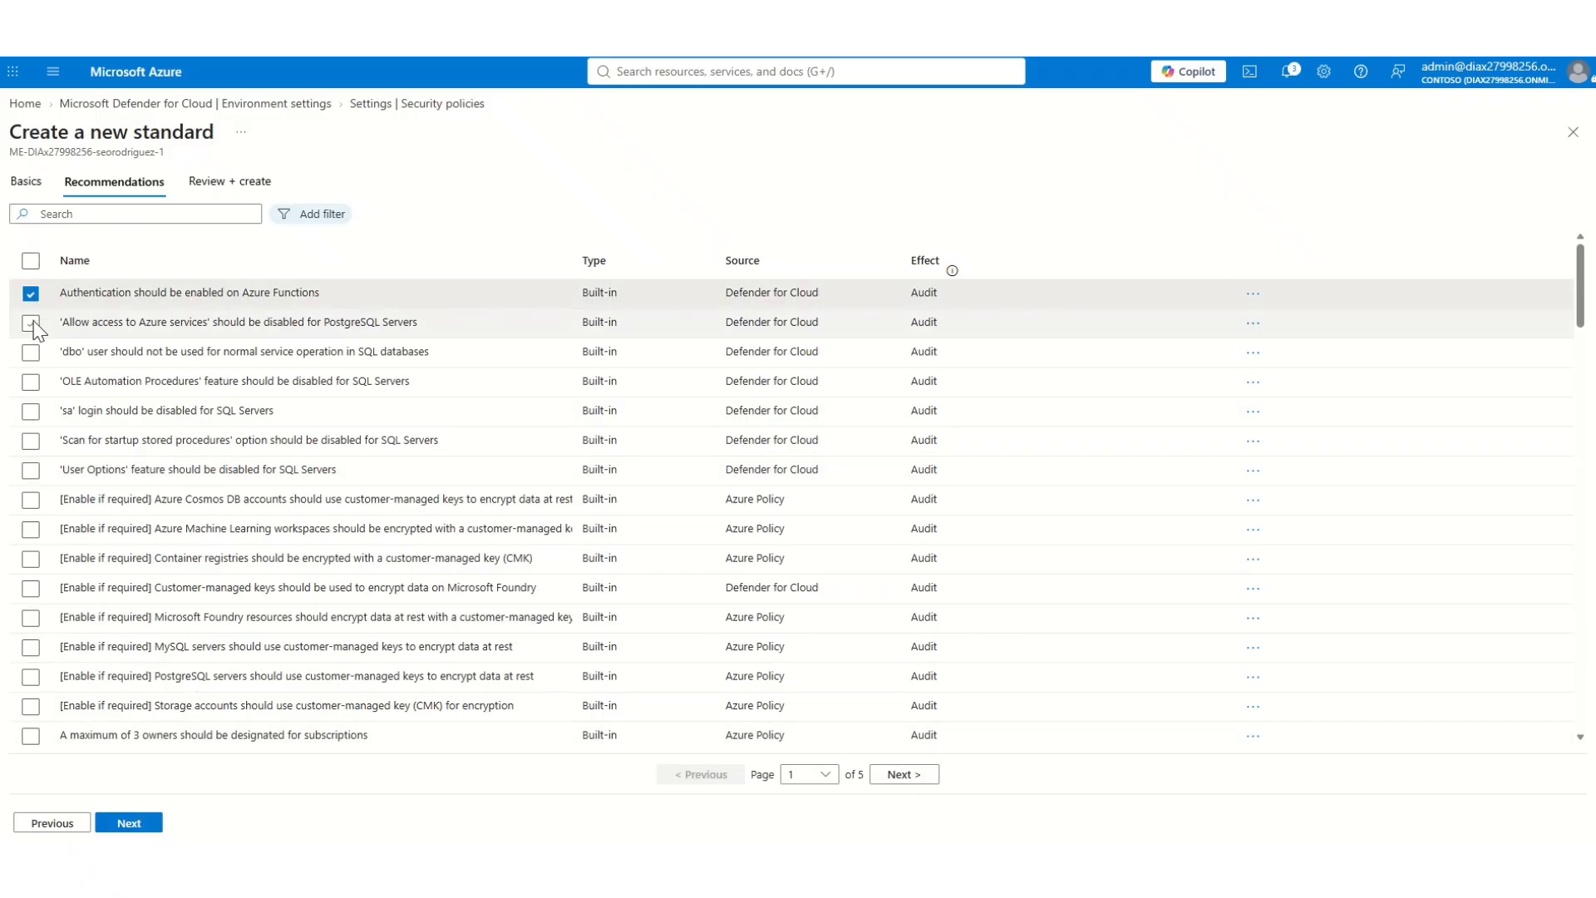
pyautogui.click(30, 323)
pyautogui.click(31, 353)
pyautogui.click(129, 823)
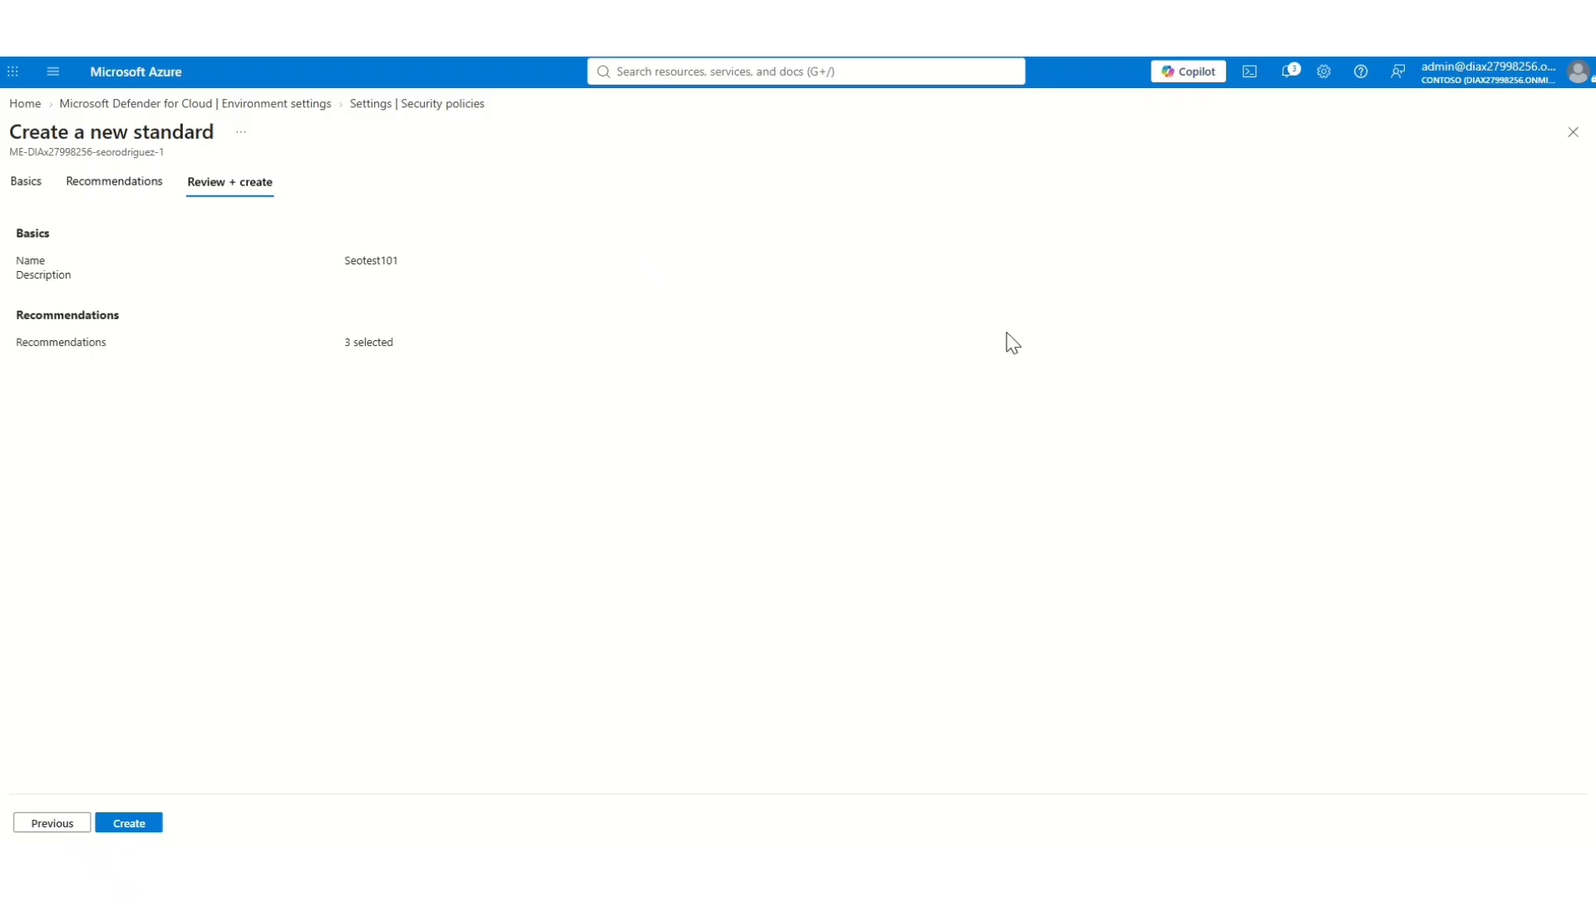
pyautogui.click(1575, 134)
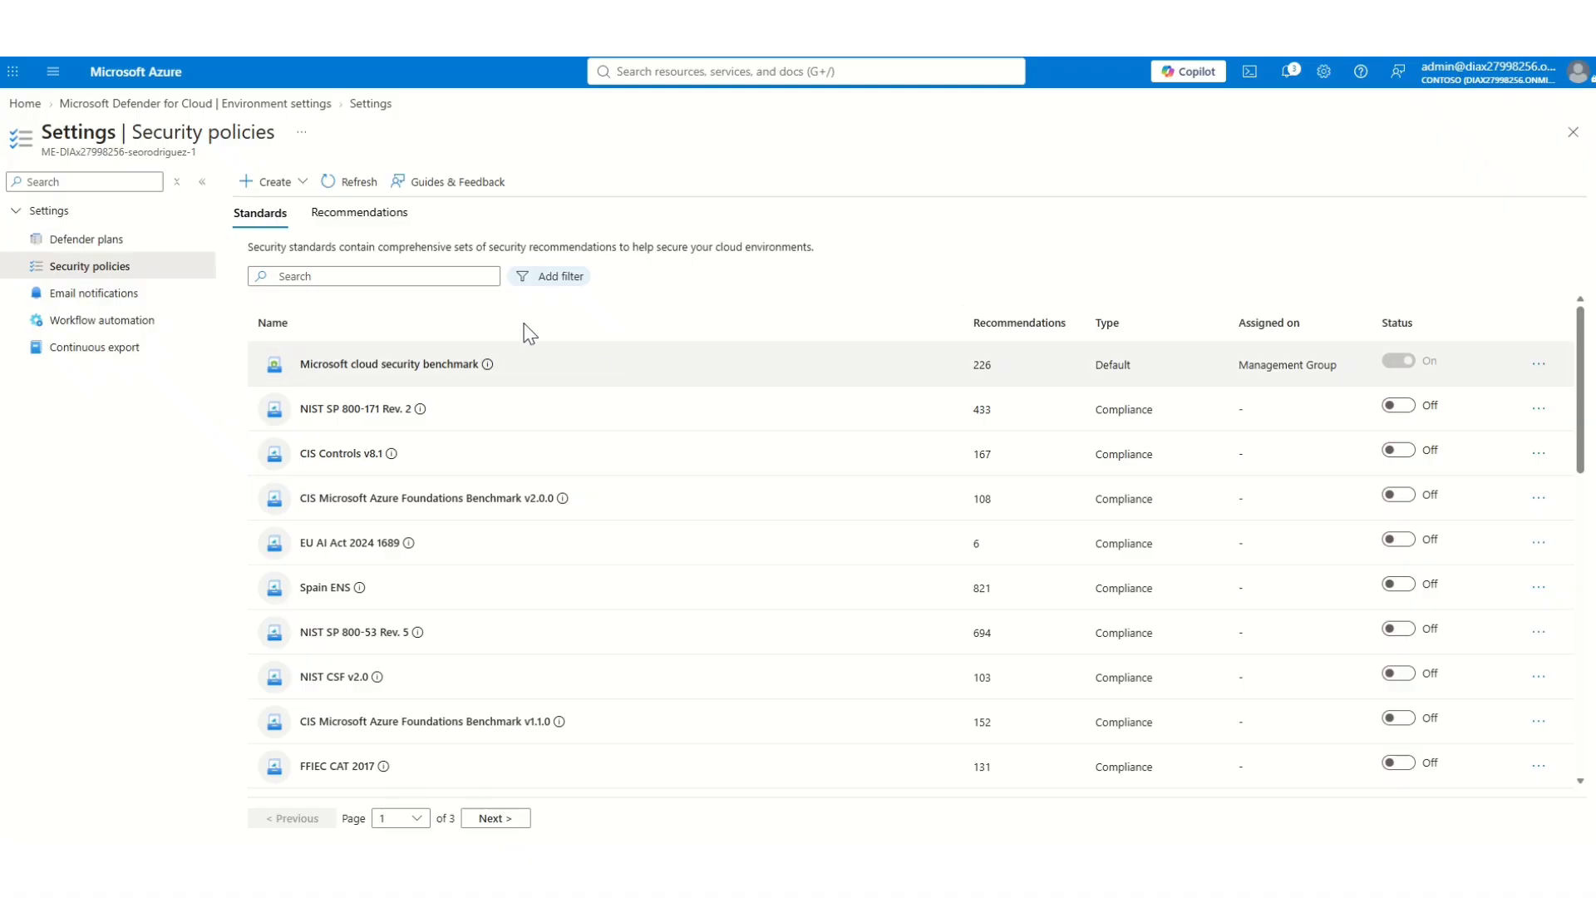
# - Open the Defender for Cloud recommendations, dismiss the introduction tour and look through the list of recommendations and affected resources
pyautogui.click(151, 105)
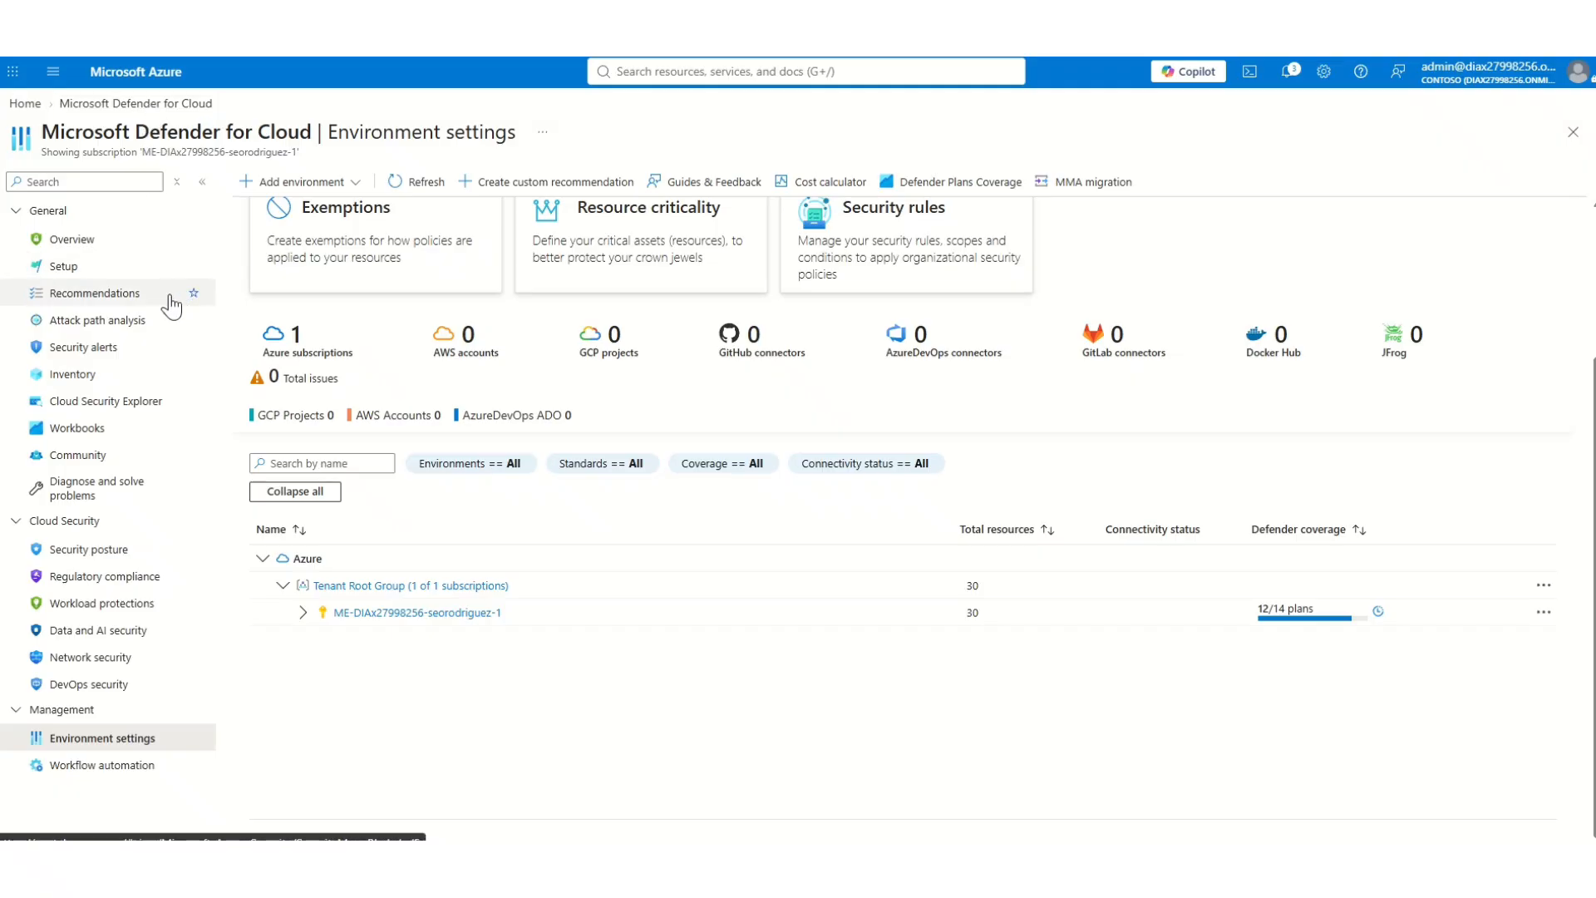
pyautogui.click(123, 296)
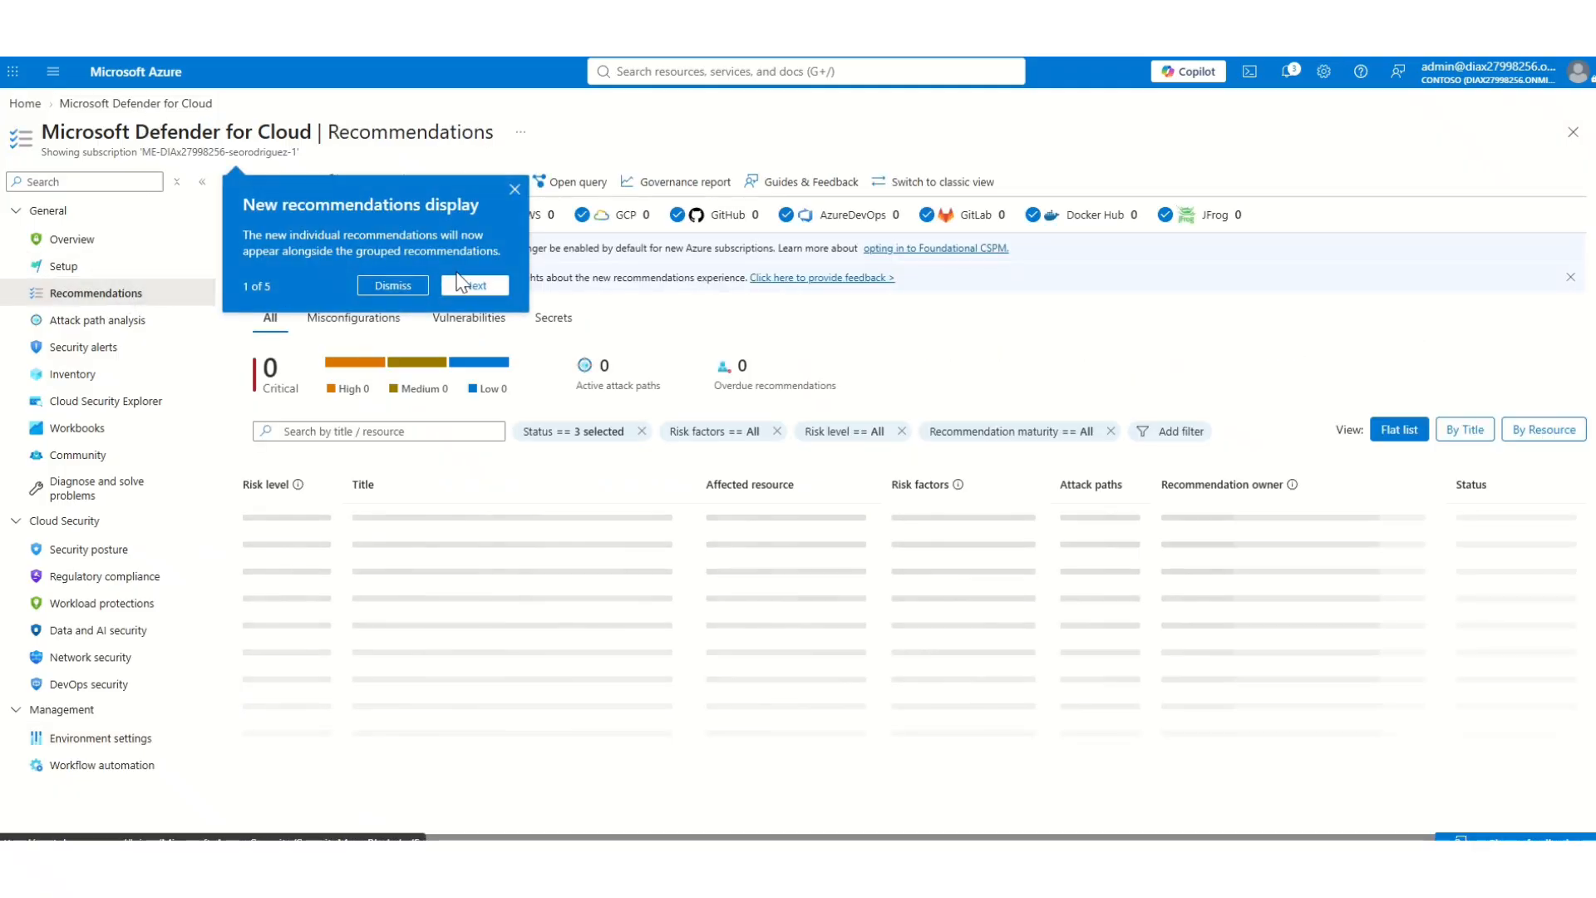
pyautogui.click(393, 285)
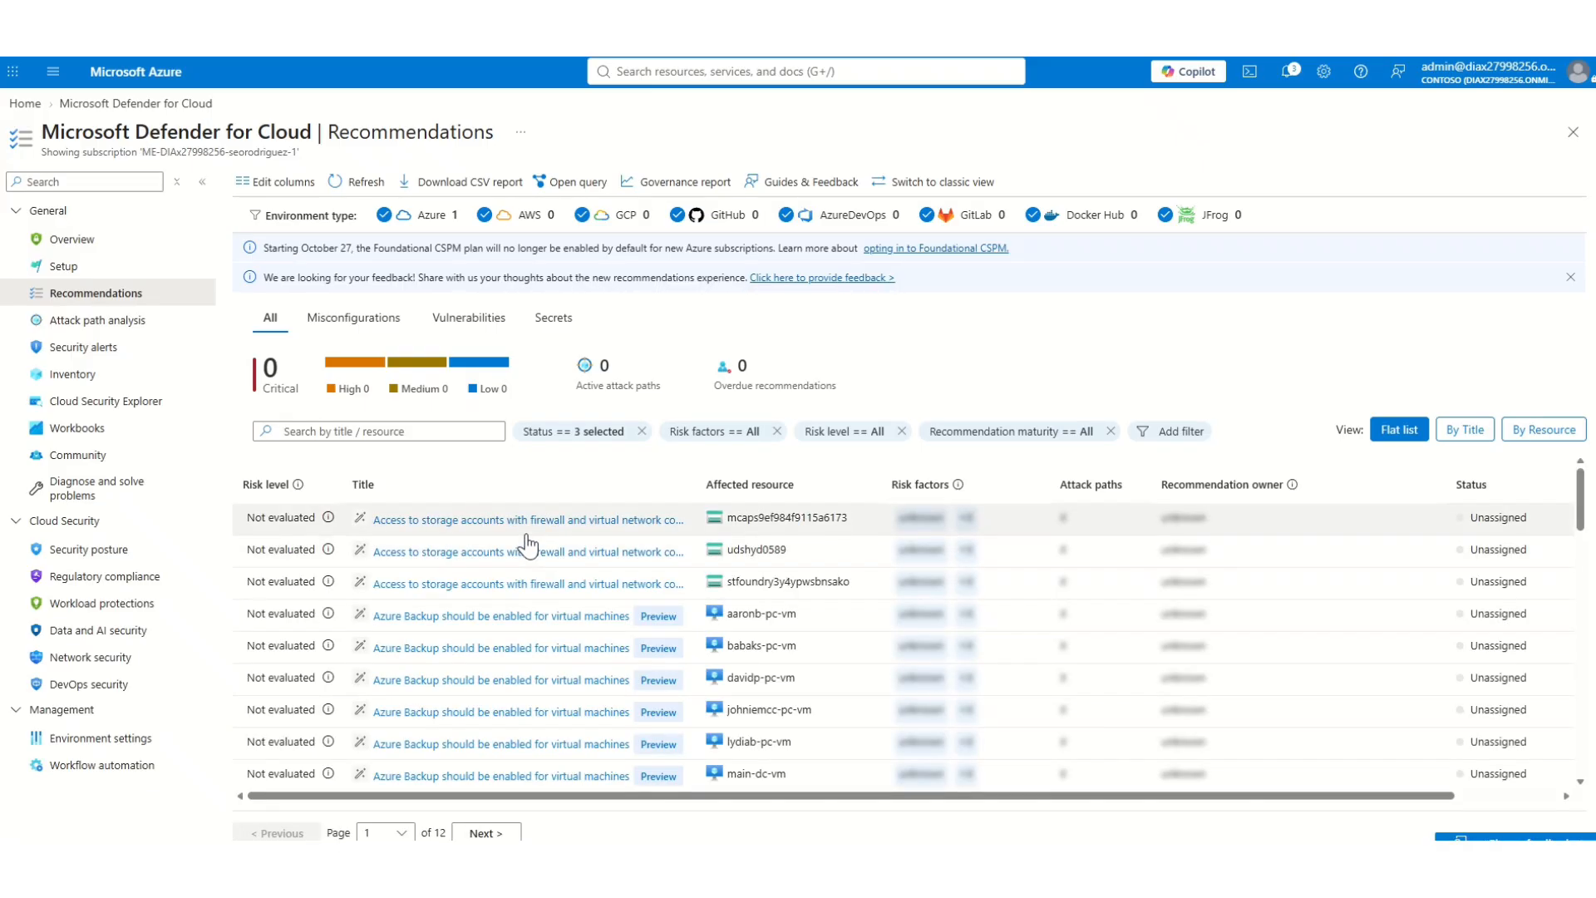
pyautogui.scroll(-5, 526, 538)
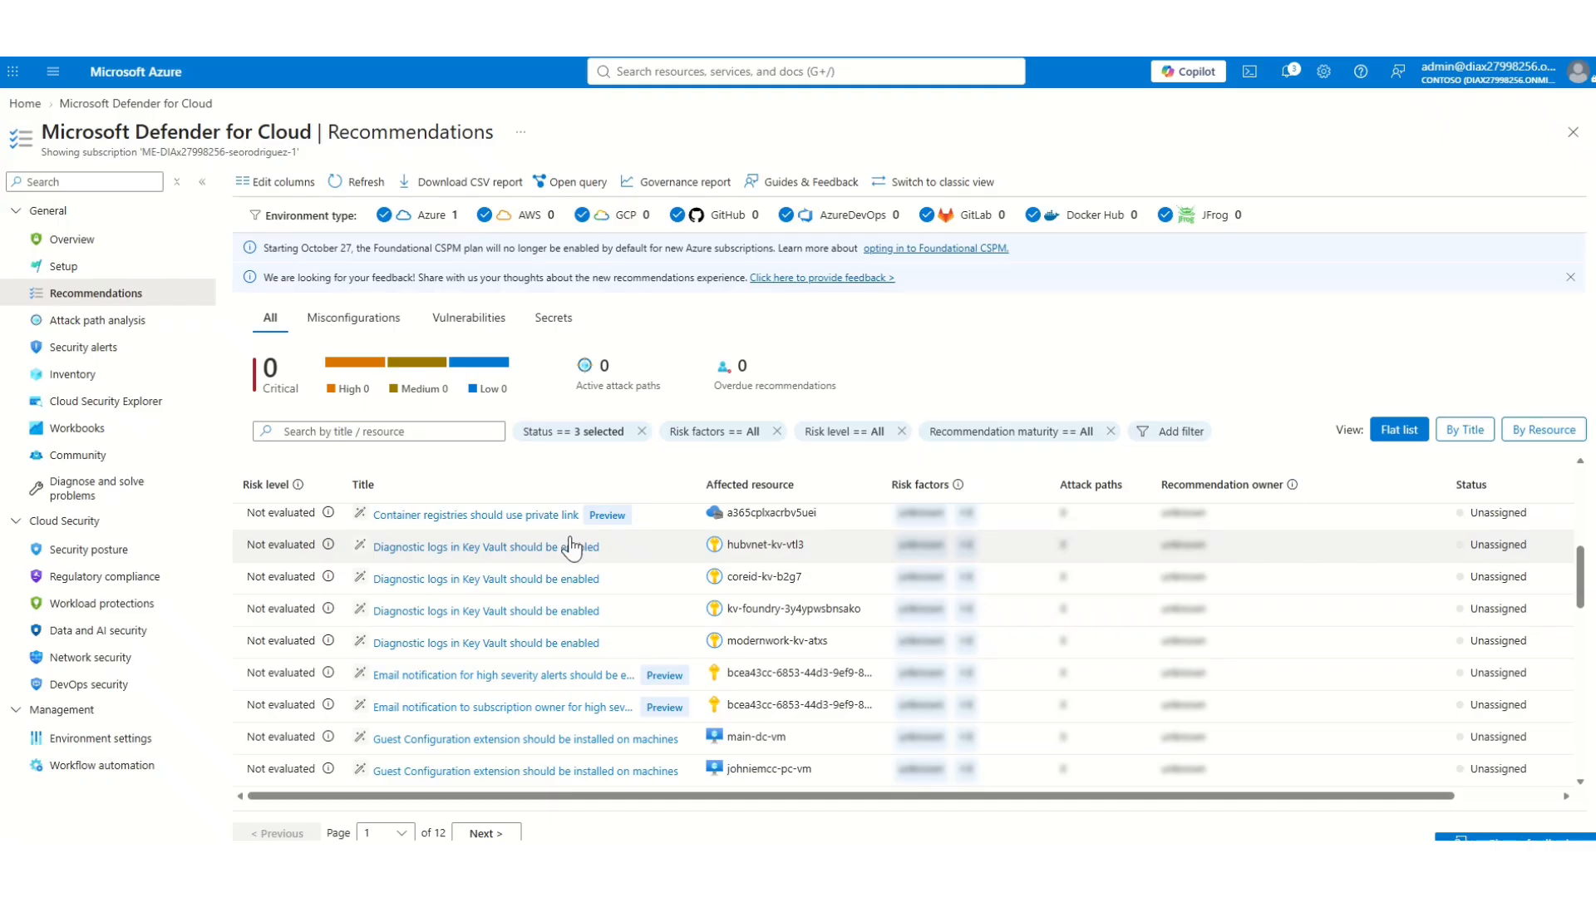
pyautogui.scroll(-3, 570, 549)
pyautogui.scroll(2, 570, 549)
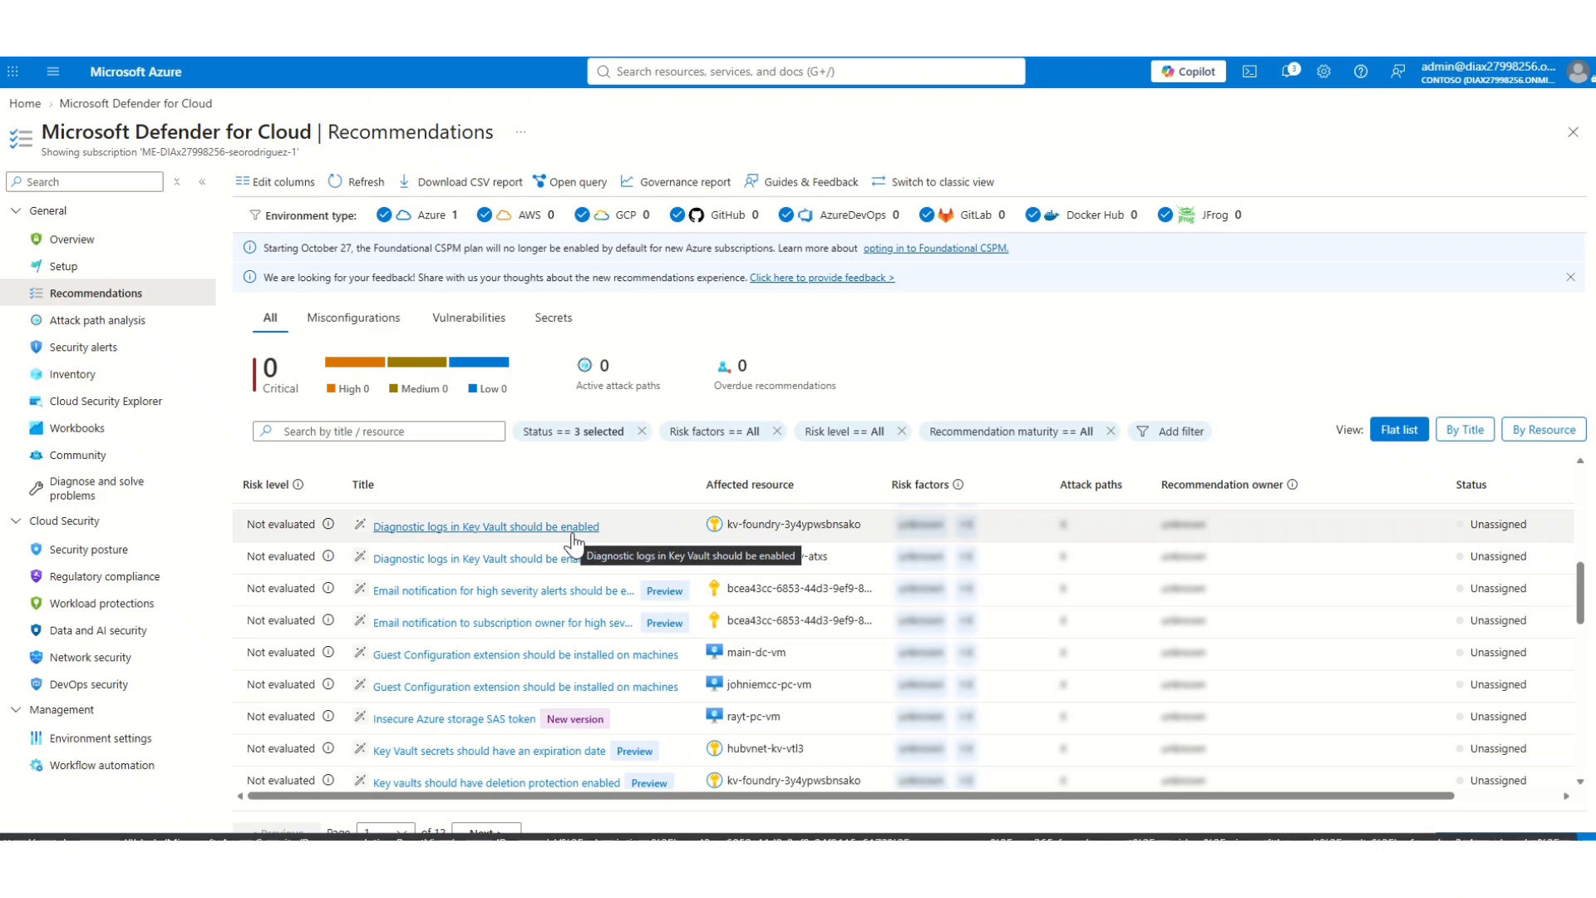
pyautogui.scroll(5, 500, 541)
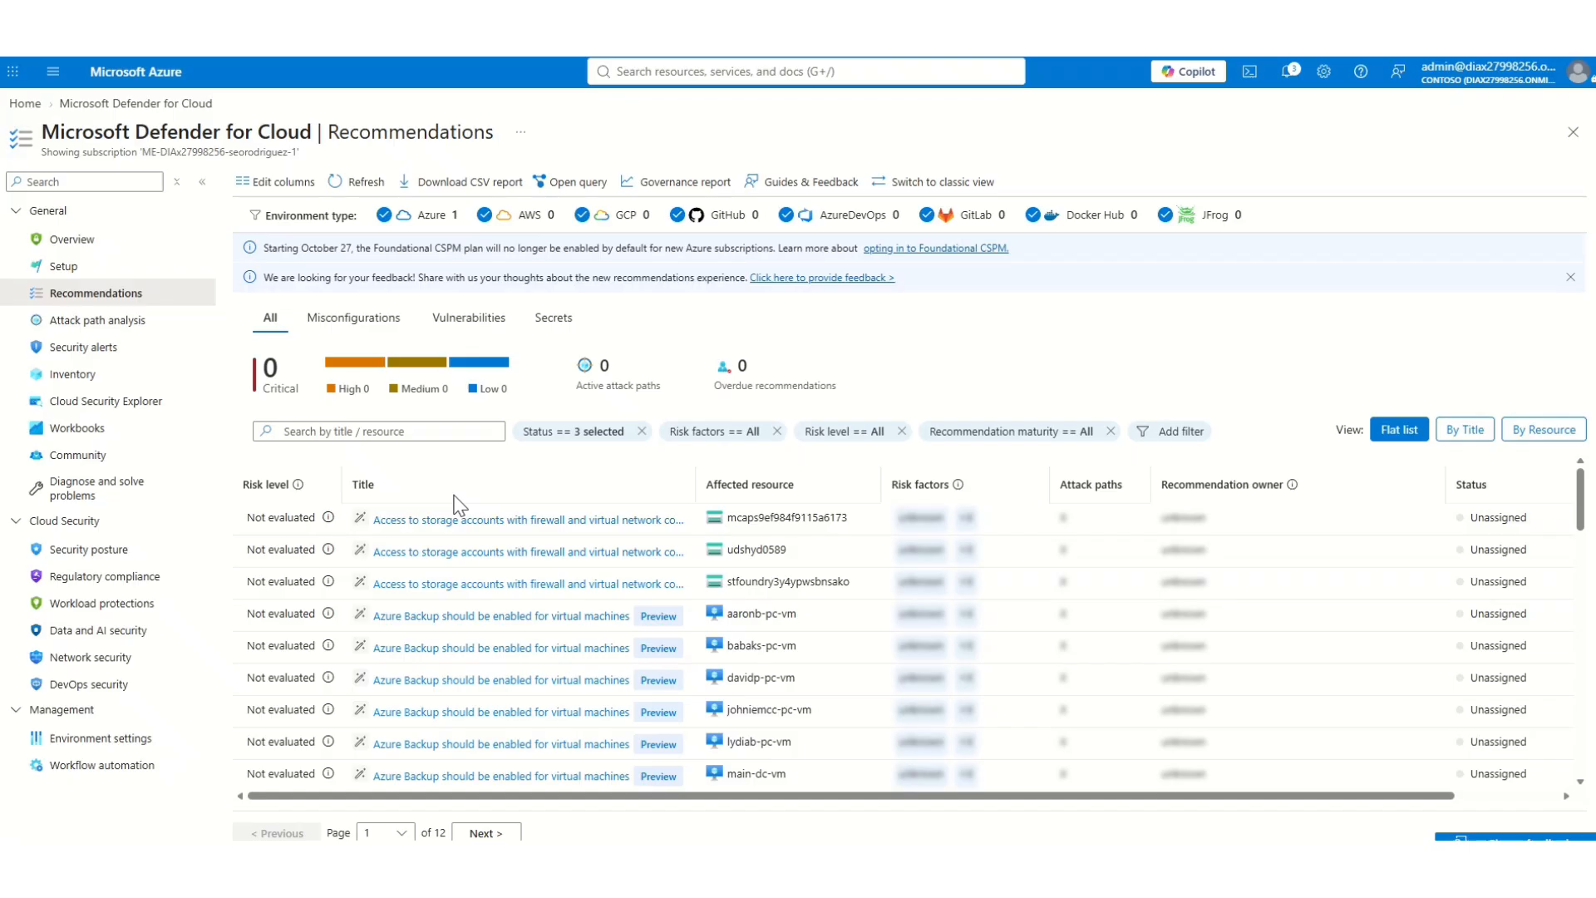
# - Examine the details of the "Diagnostic logs in Key Vault should be enabled" recommendation for the kv-foundry key vault and return to the list
pyautogui.scroll(-2, 333, 513)
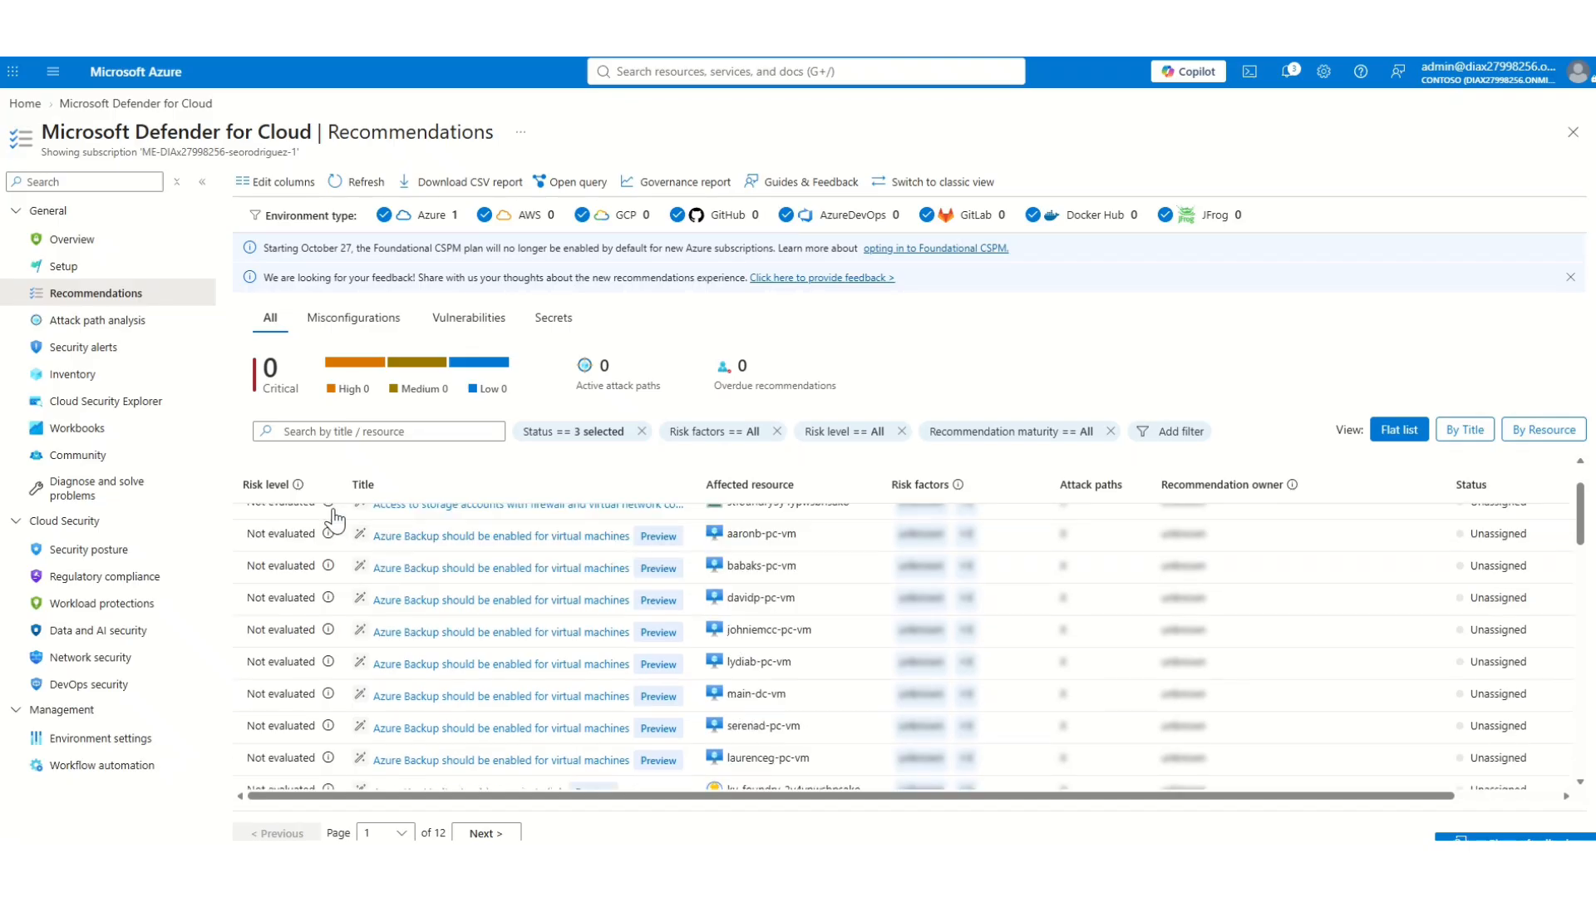
pyautogui.scroll(-3, 406, 549)
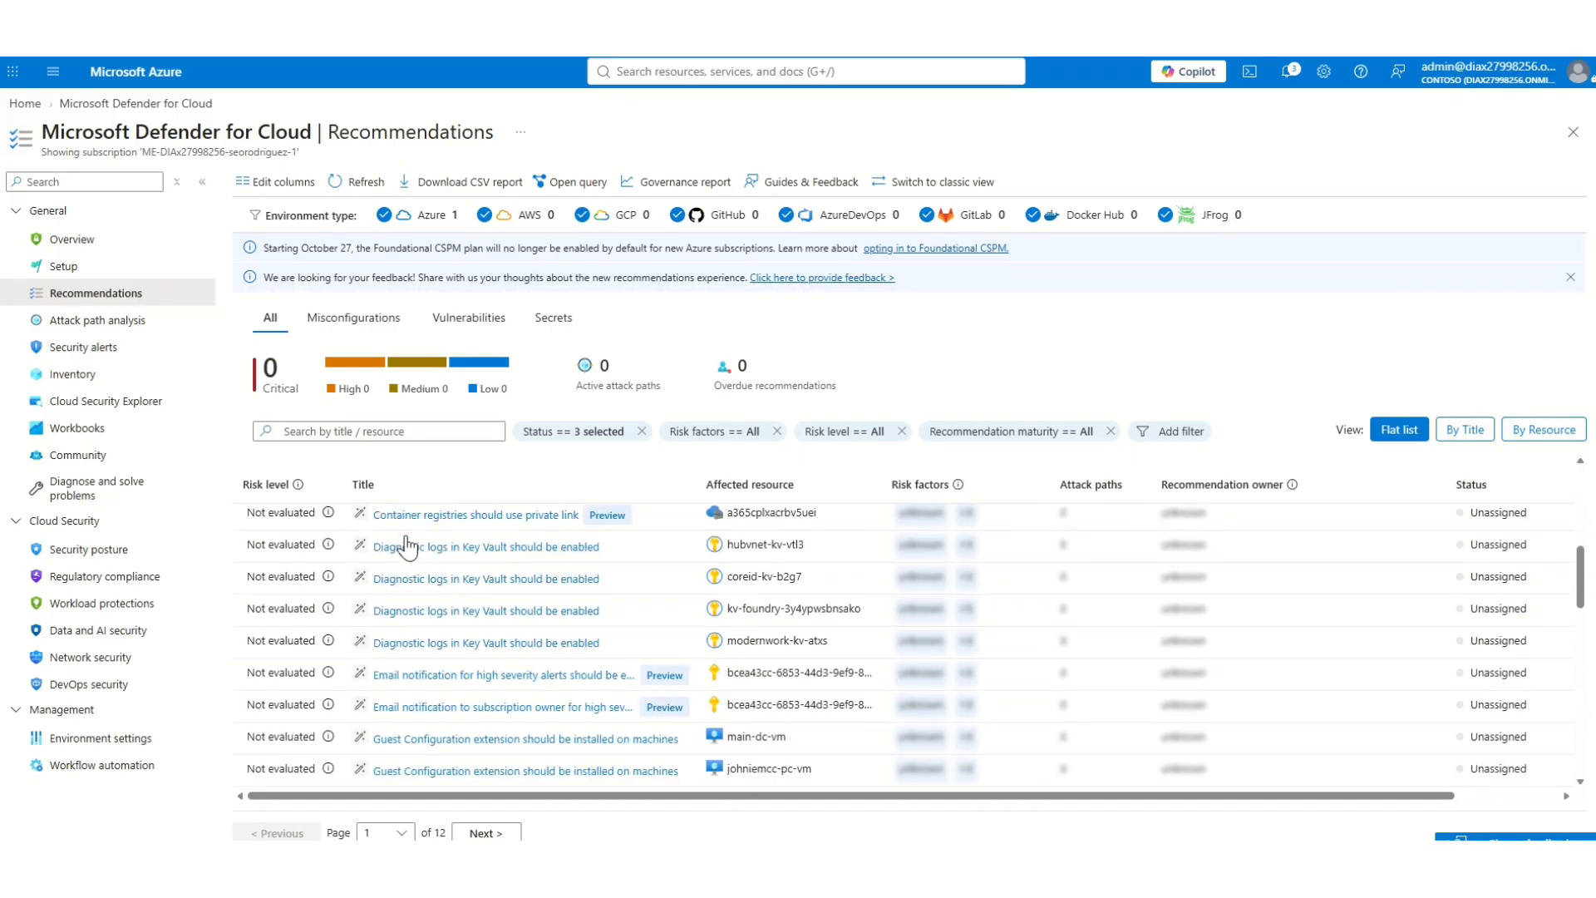
pyautogui.click(433, 610)
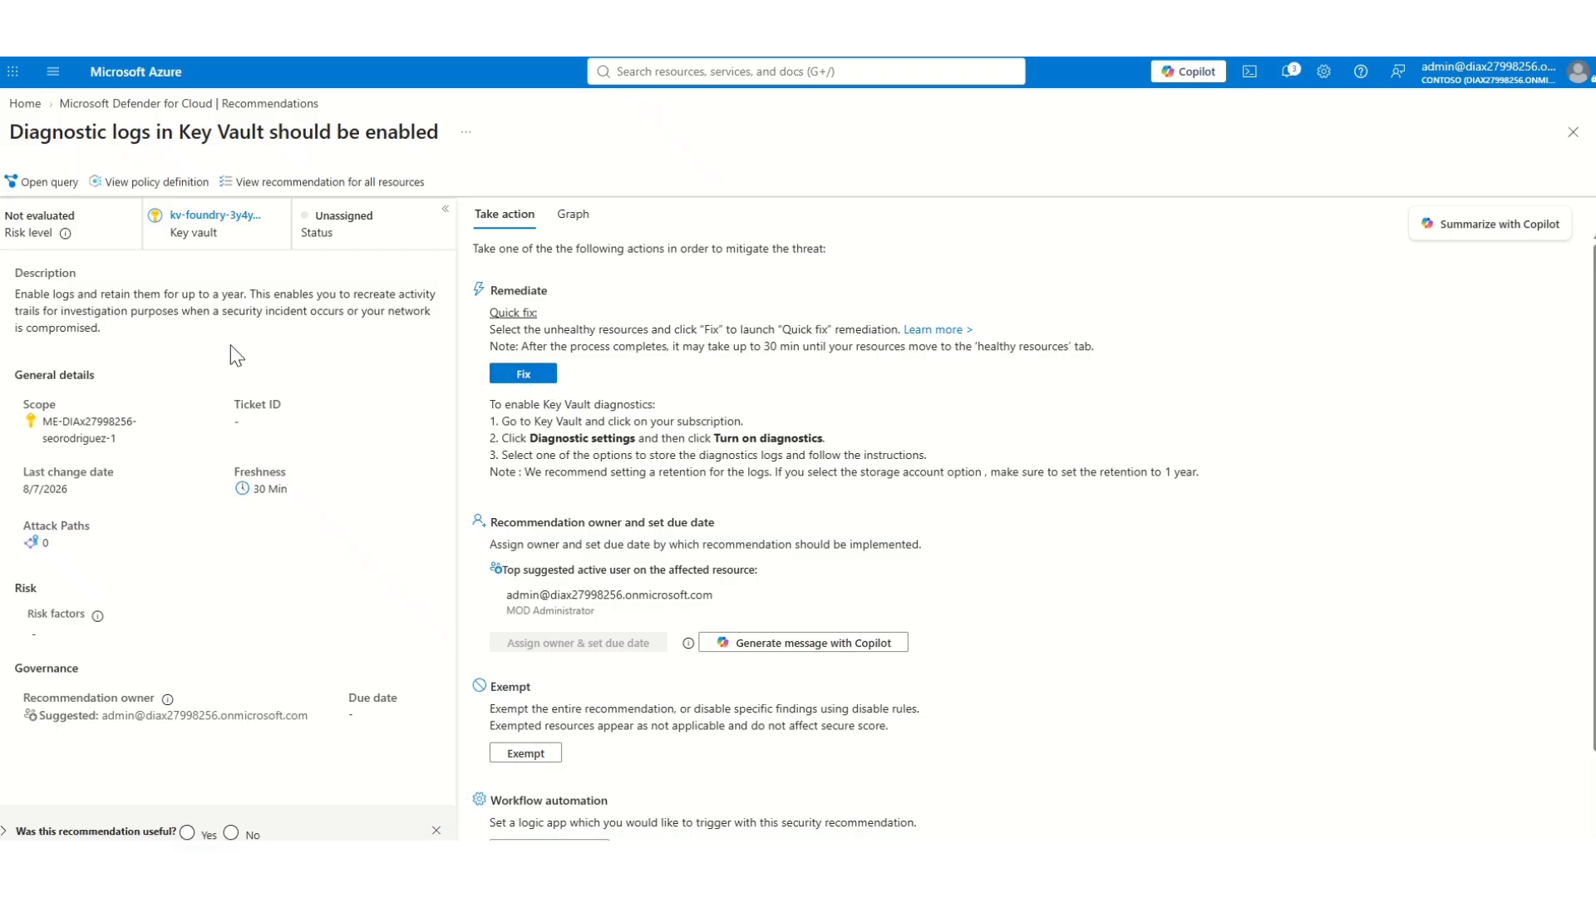
pyautogui.click(178, 104)
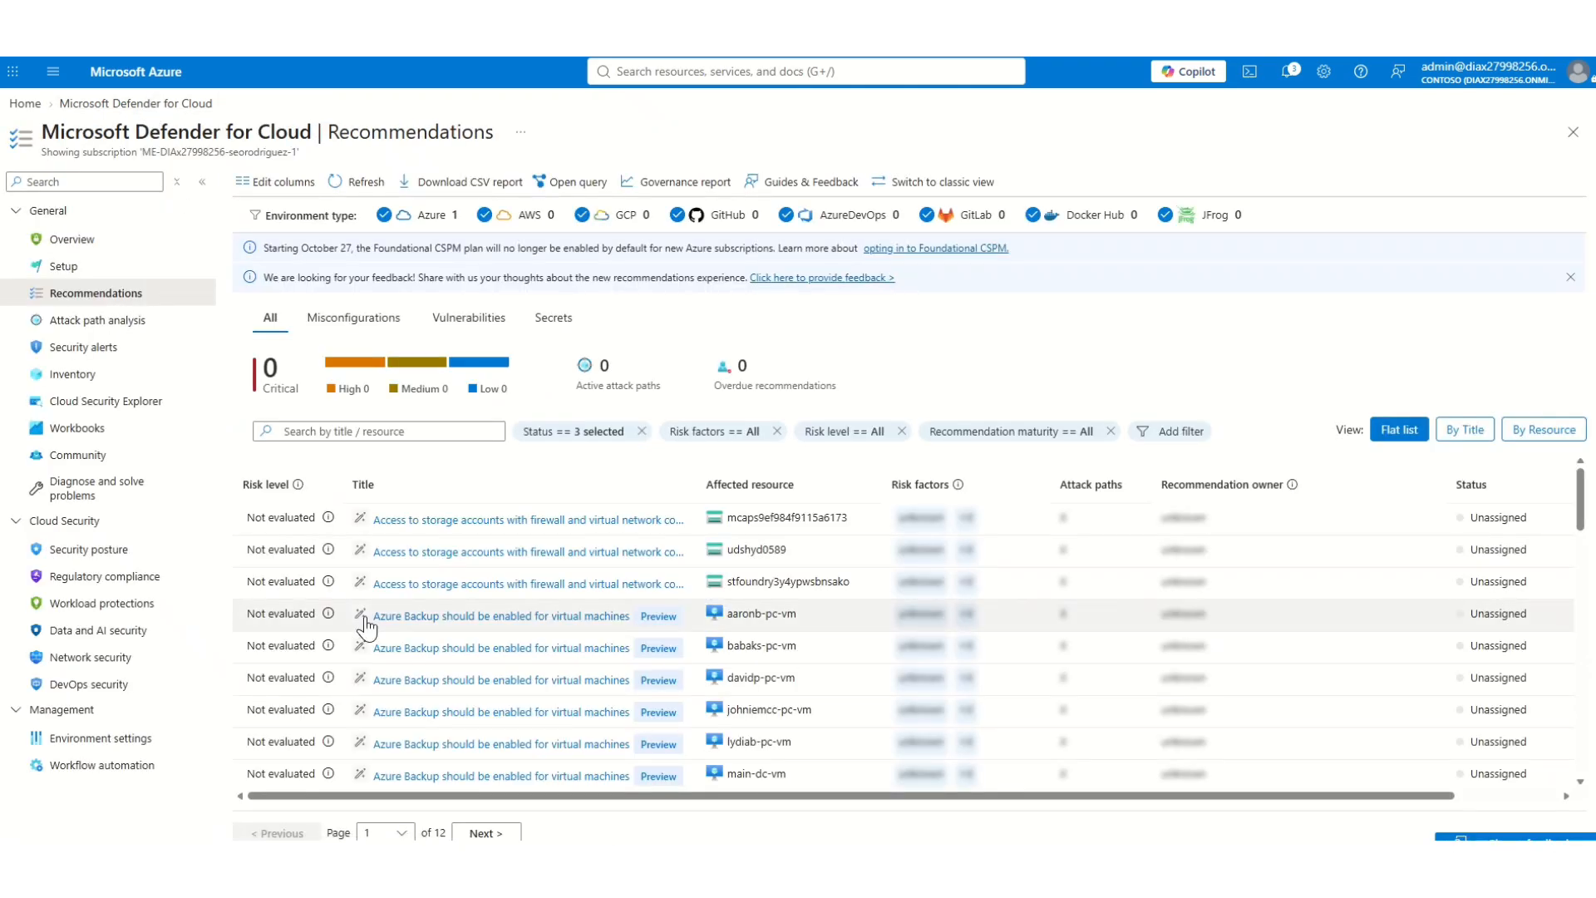
# - Open the first storage account recommendation on restricting firewall and virtual network access and examine its details, risk, governance and tactics
pyautogui.click(421, 521)
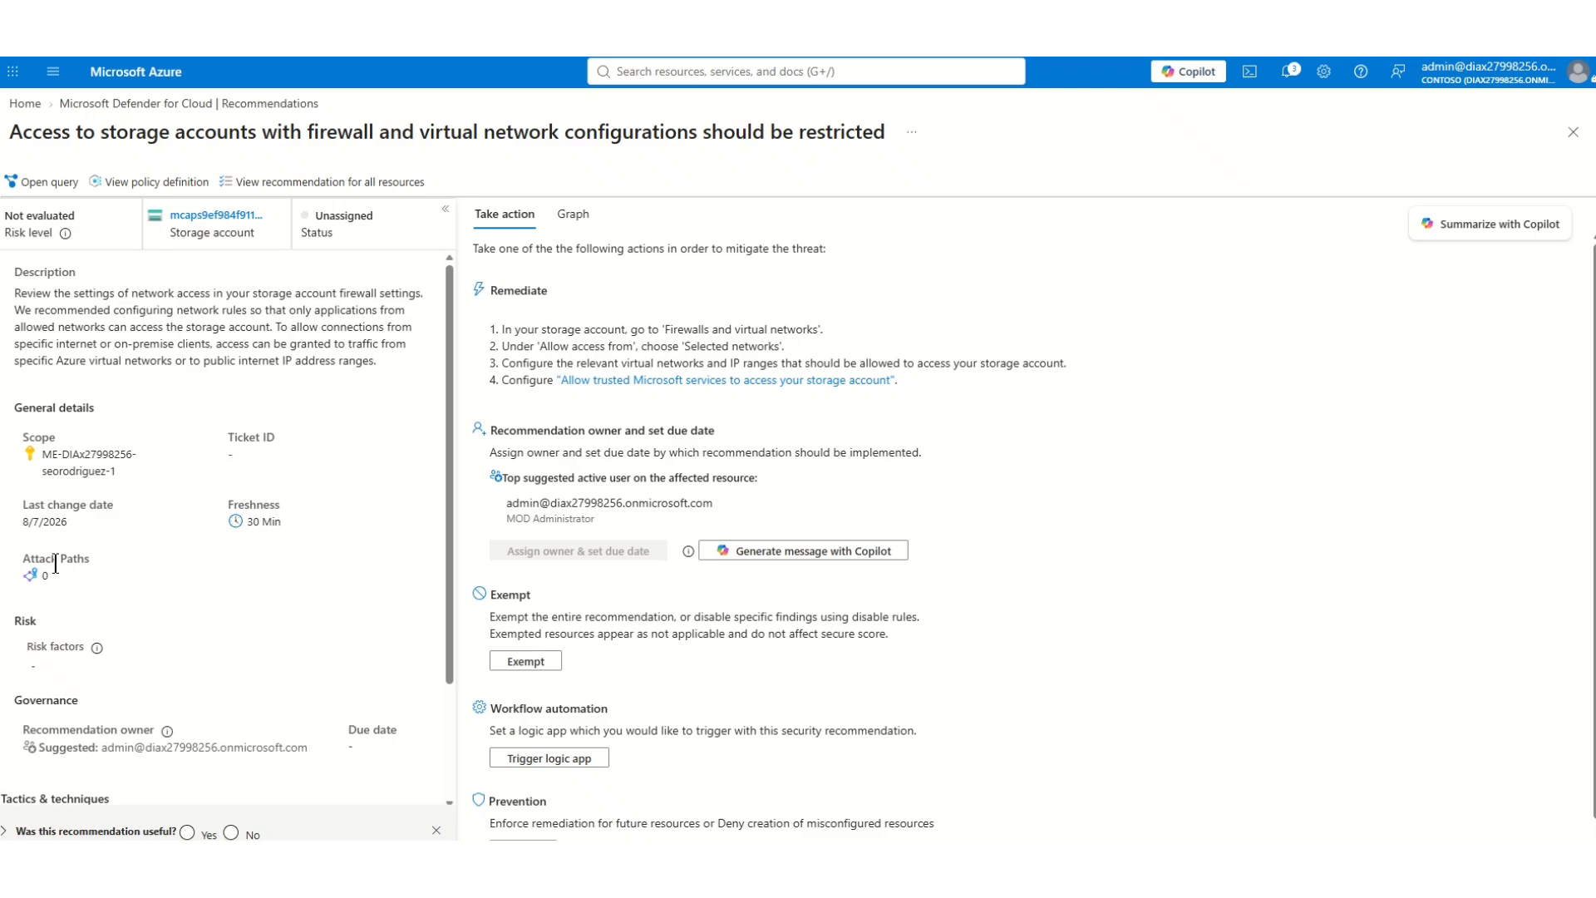
pyautogui.scroll(-1, 62, 566)
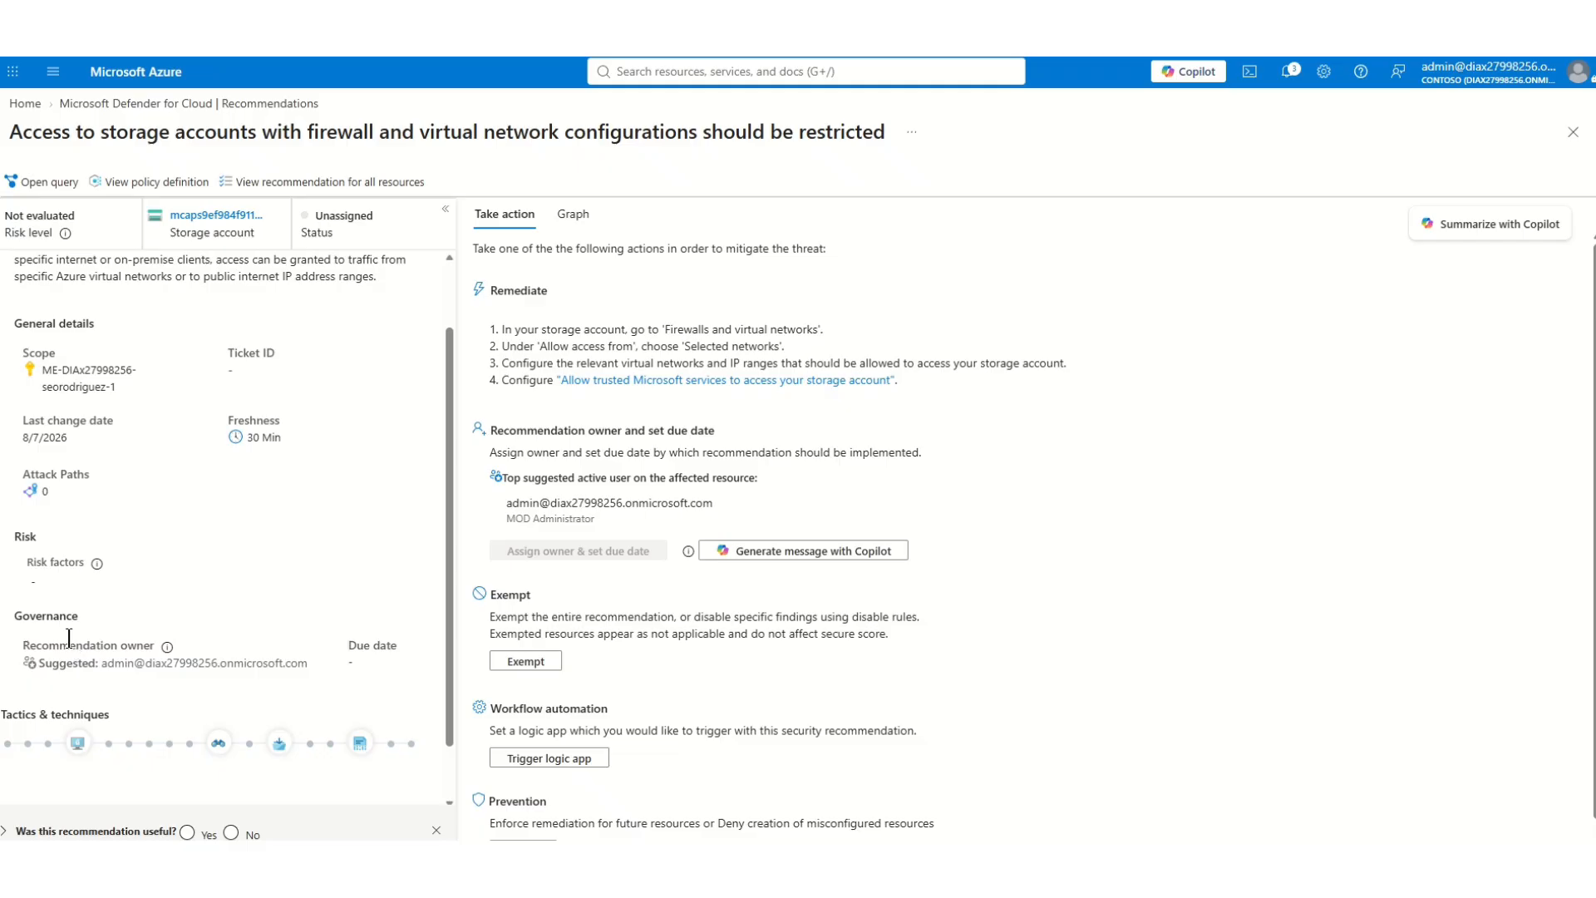
pyautogui.moveTo(96, 568)
pyautogui.scroll(1, 108, 545)
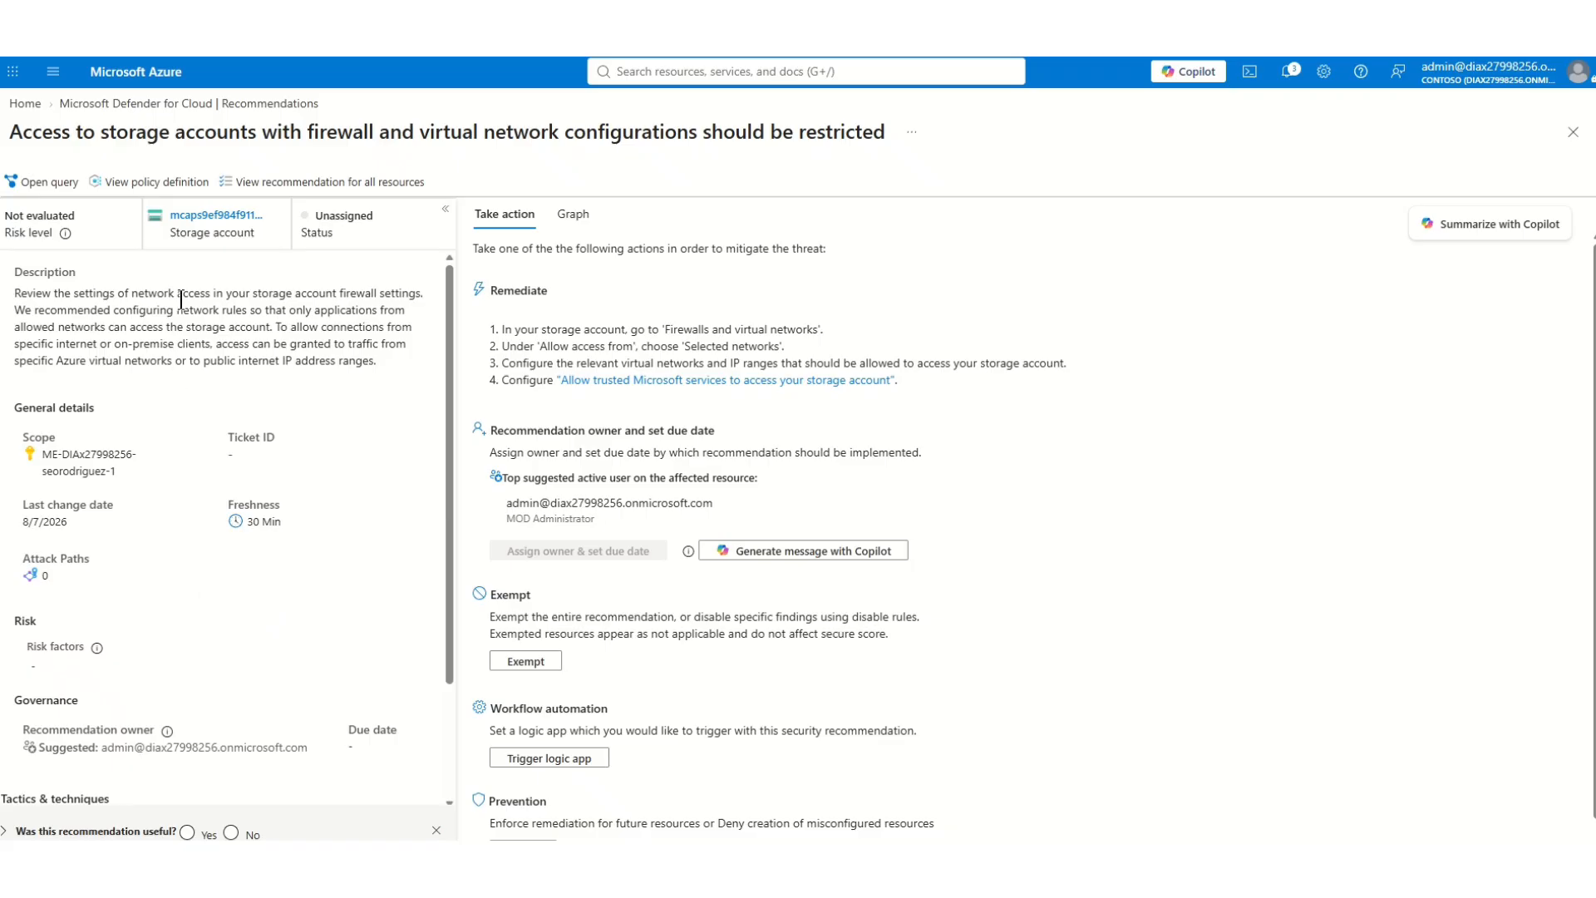
# - View the policy definition behind the storage account recommendation and read through its JSON parameters and policy rule
pyautogui.click(141, 185)
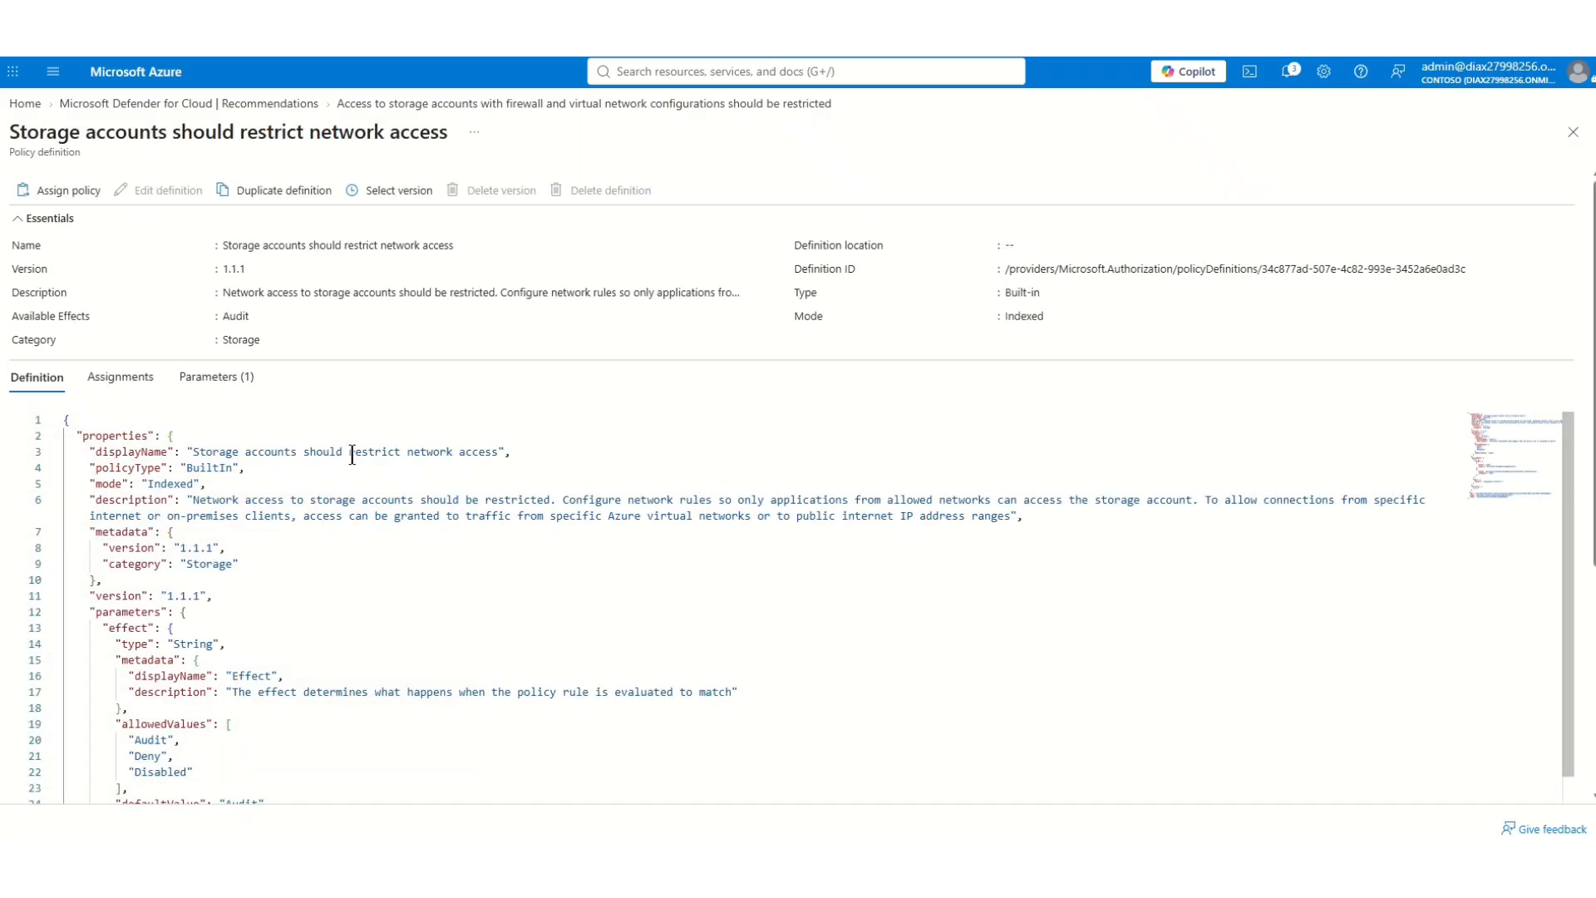
pyautogui.scroll(-5, 356, 453)
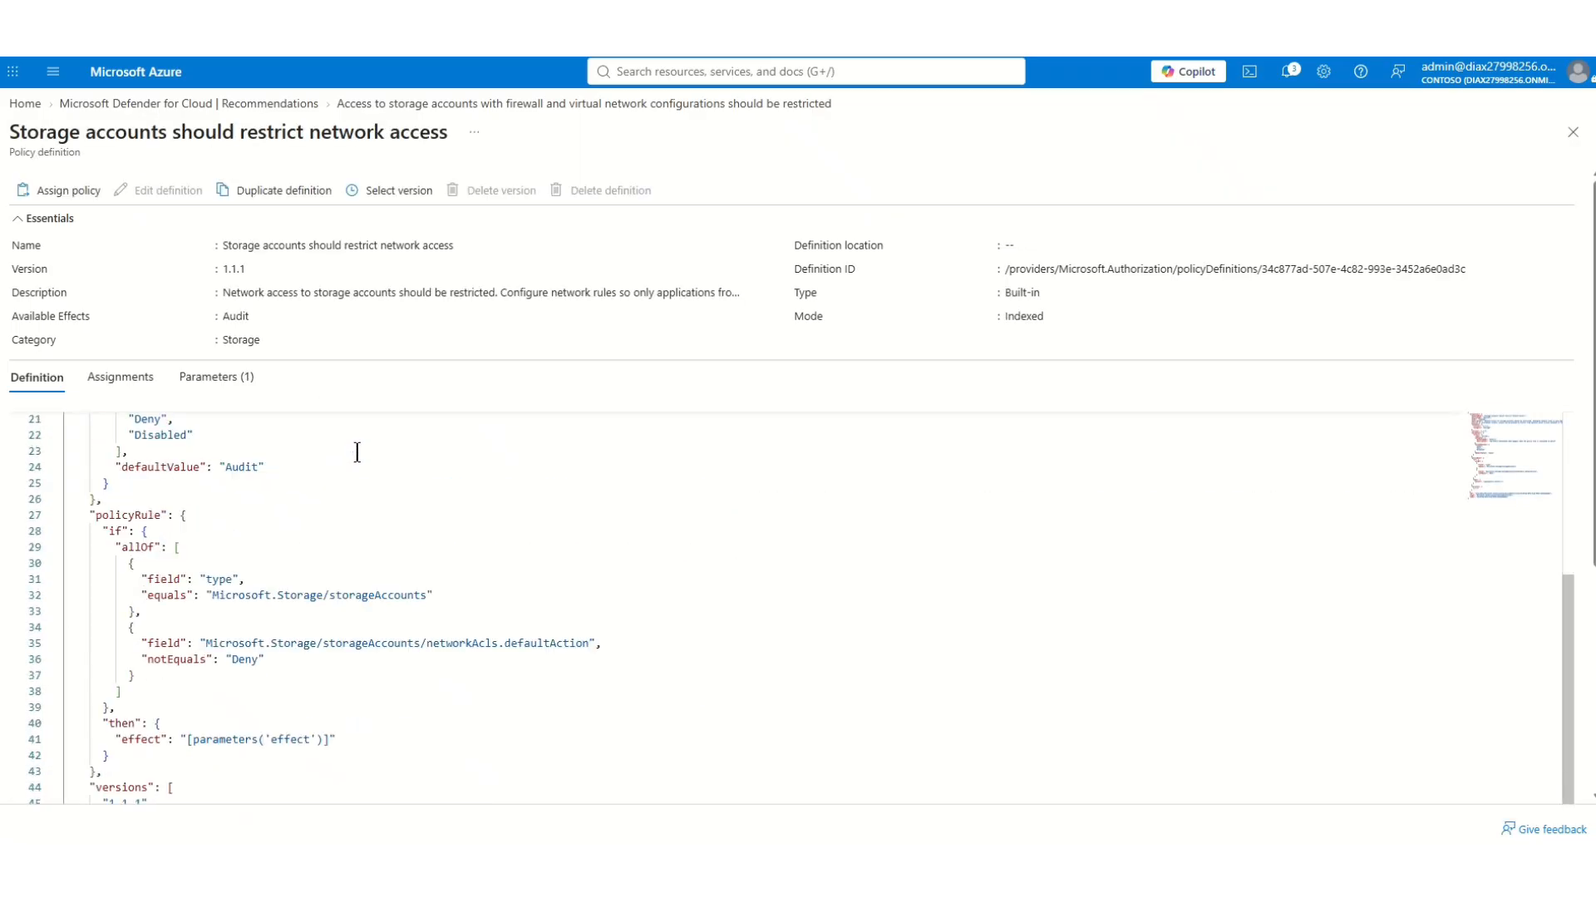
pyautogui.scroll(-4, 357, 453)
pyautogui.scroll(-3, 357, 452)
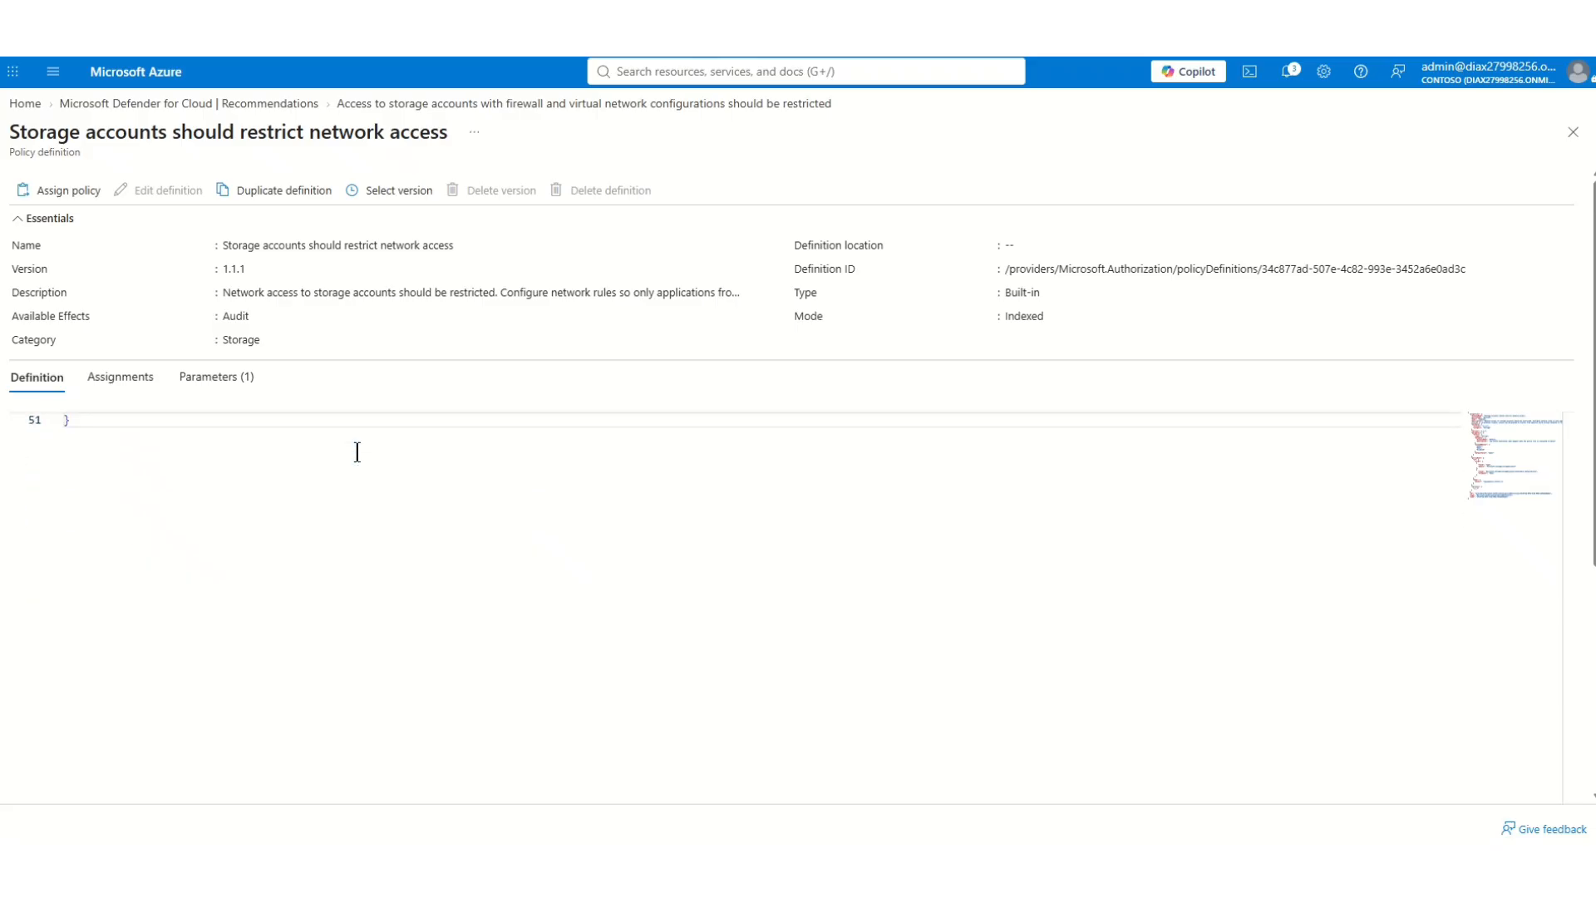
pyautogui.scroll(9, 357, 453)
pyautogui.scroll(1, 358, 453)
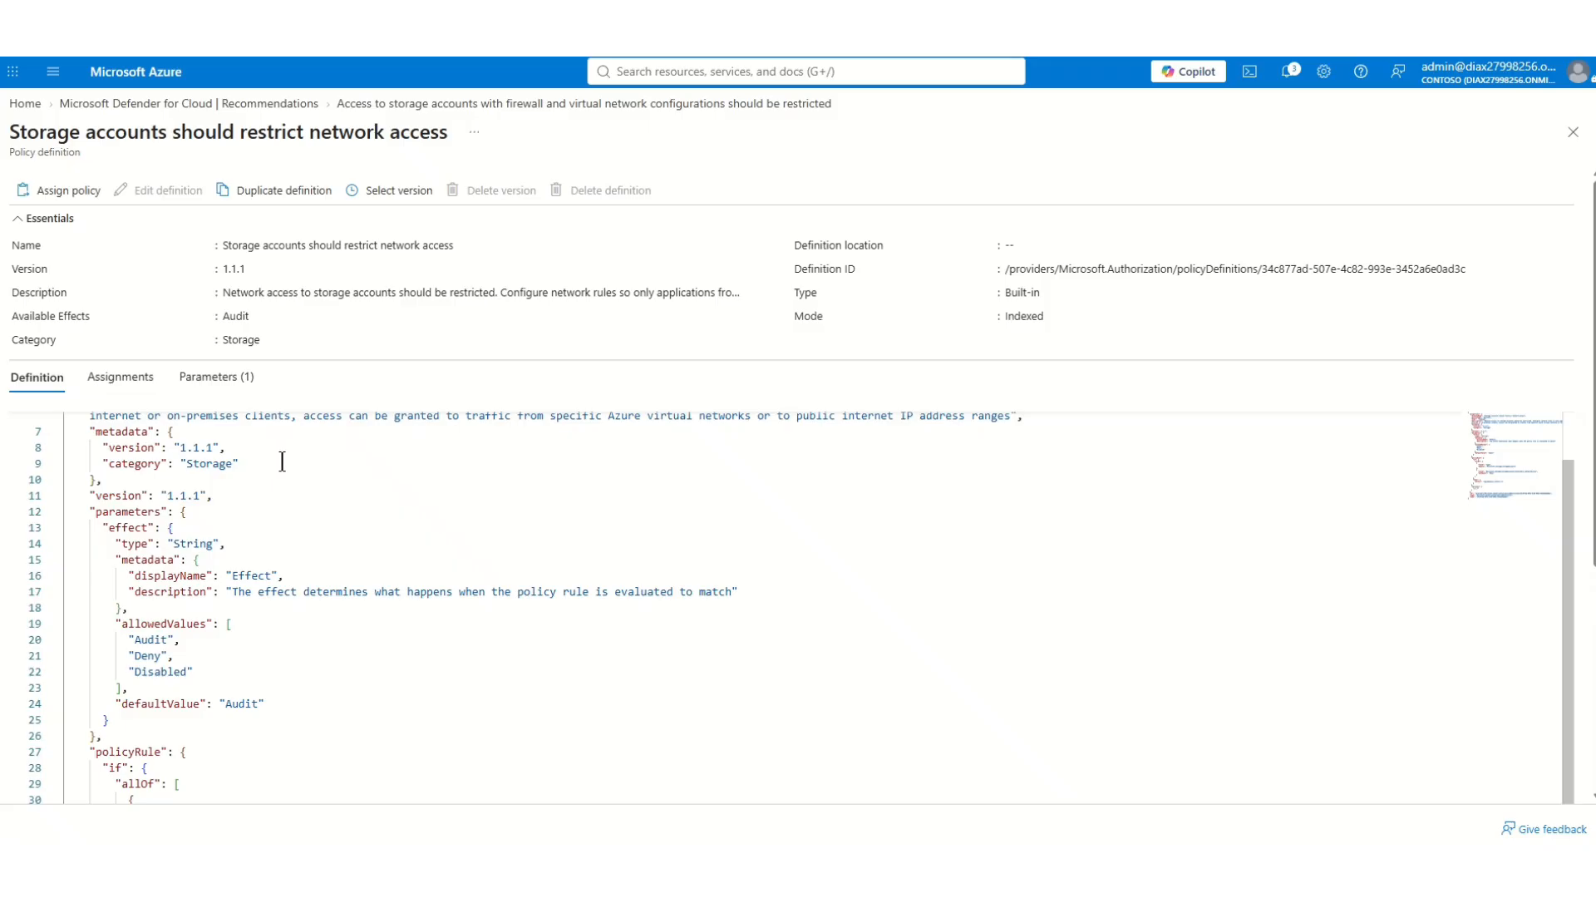
pyautogui.scroll(2, 275, 459)
pyautogui.scroll(1, 273, 456)
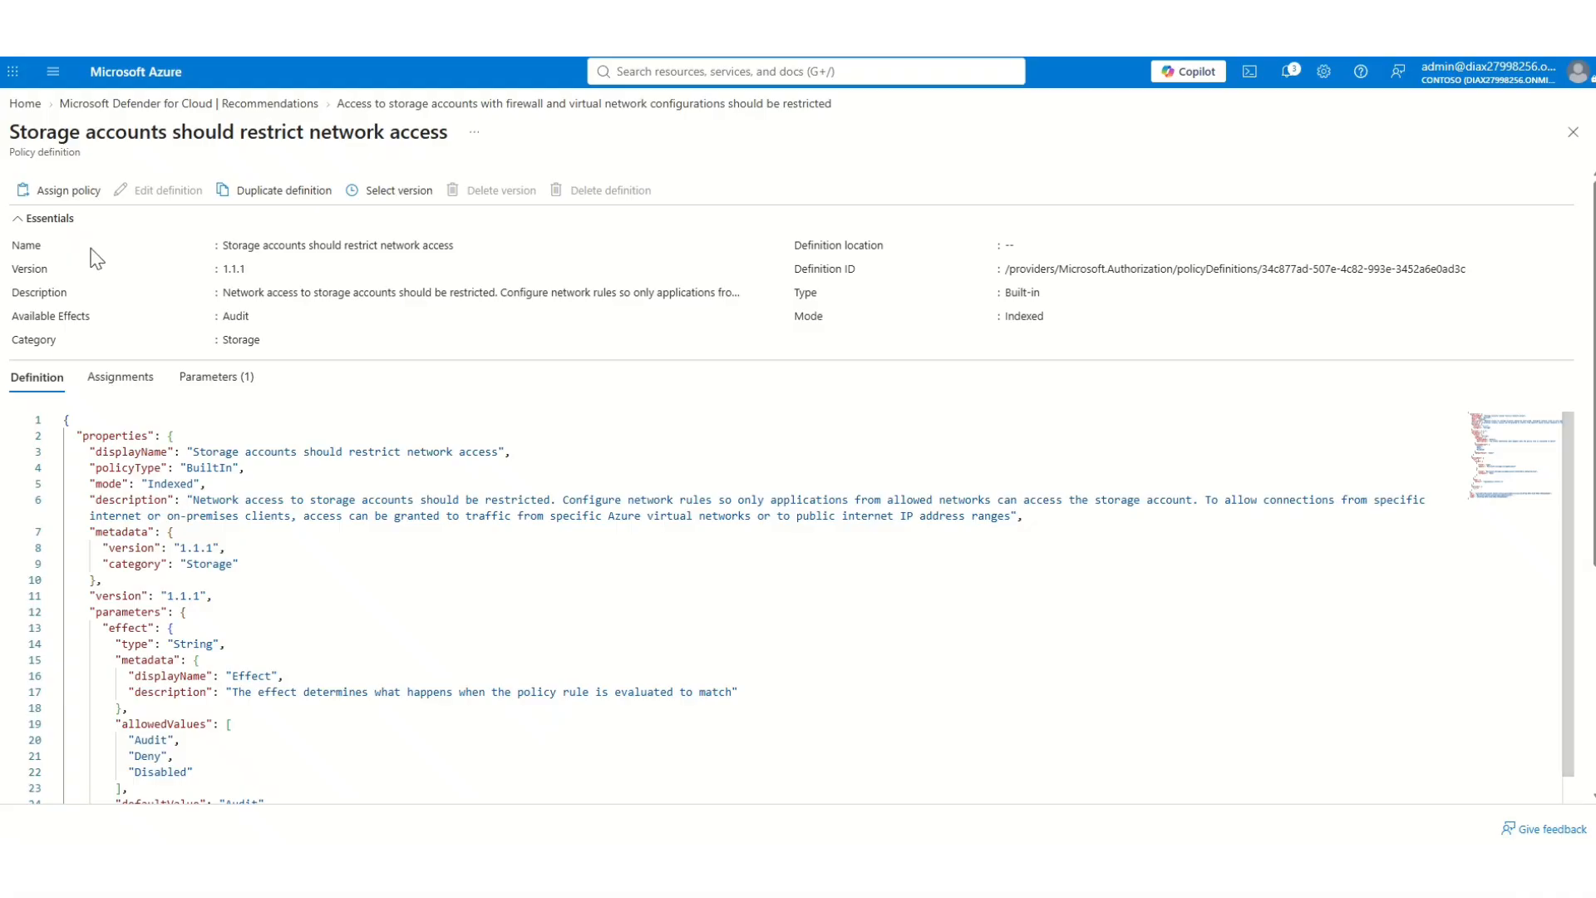
# - Look at the assignment form for the "Storage accounts should restrict network access" policy, and close it and the definition without assigning
pyautogui.click(69, 191)
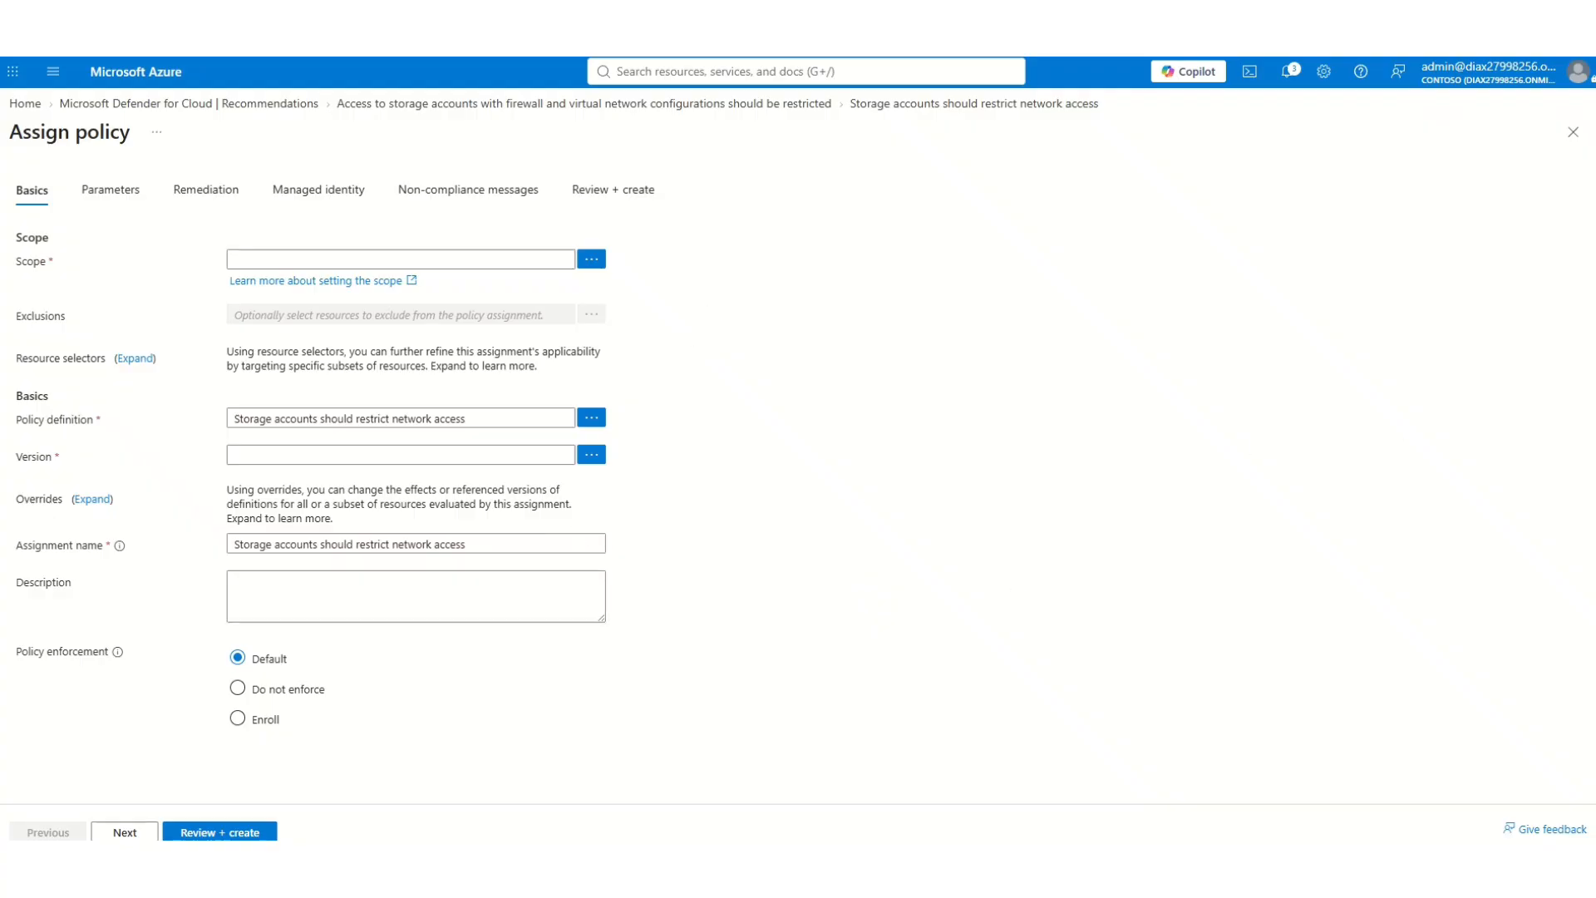
pyautogui.click(1573, 133)
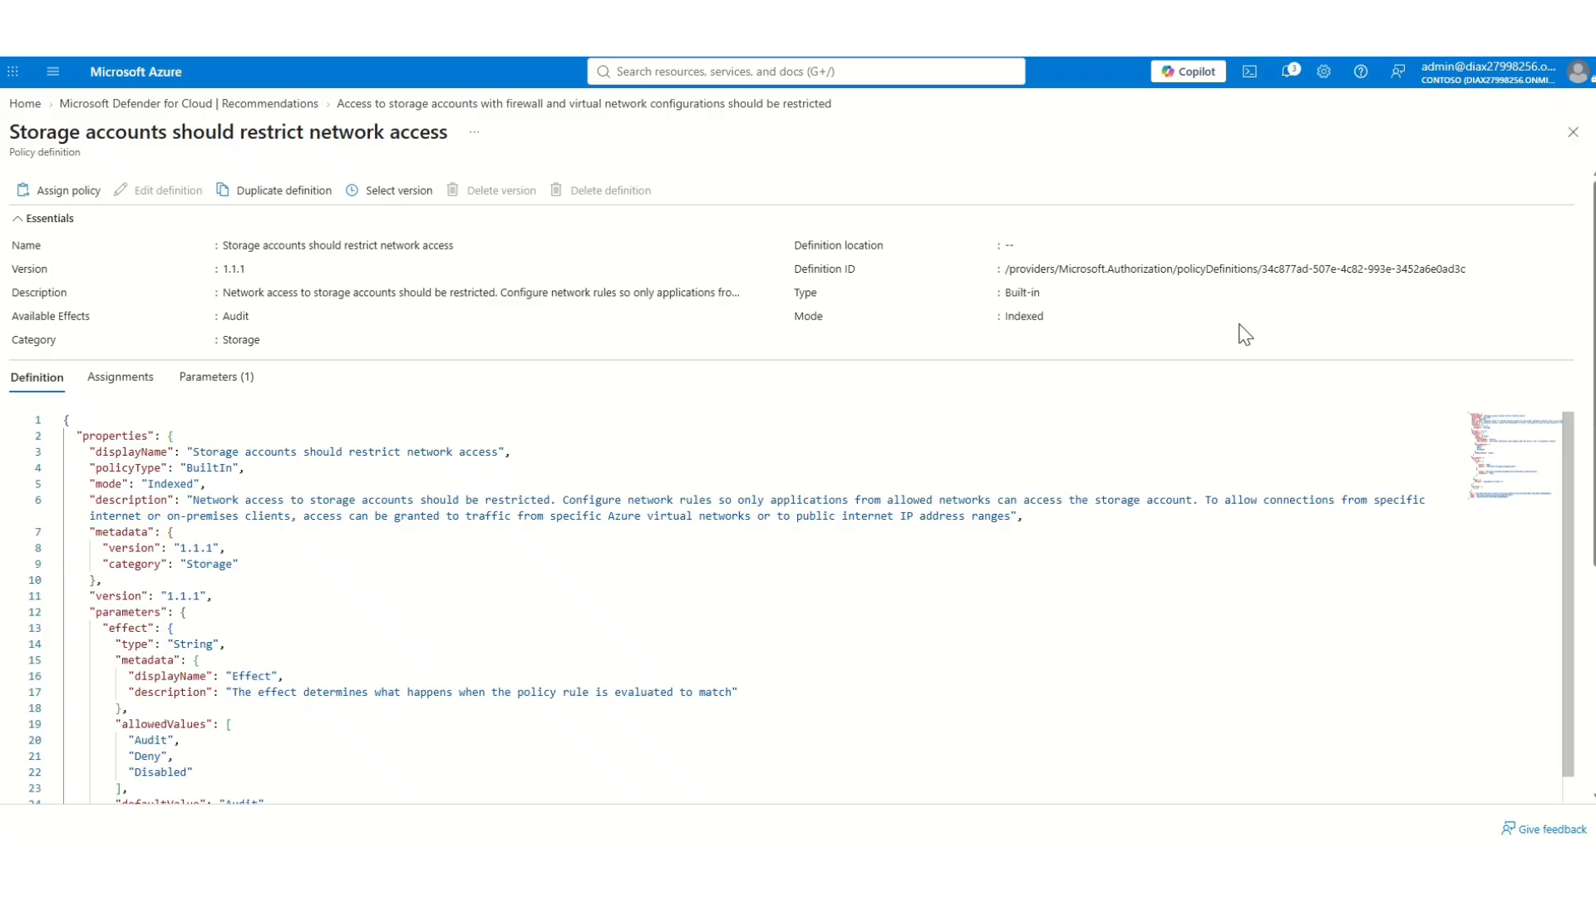
pyautogui.click(1574, 133)
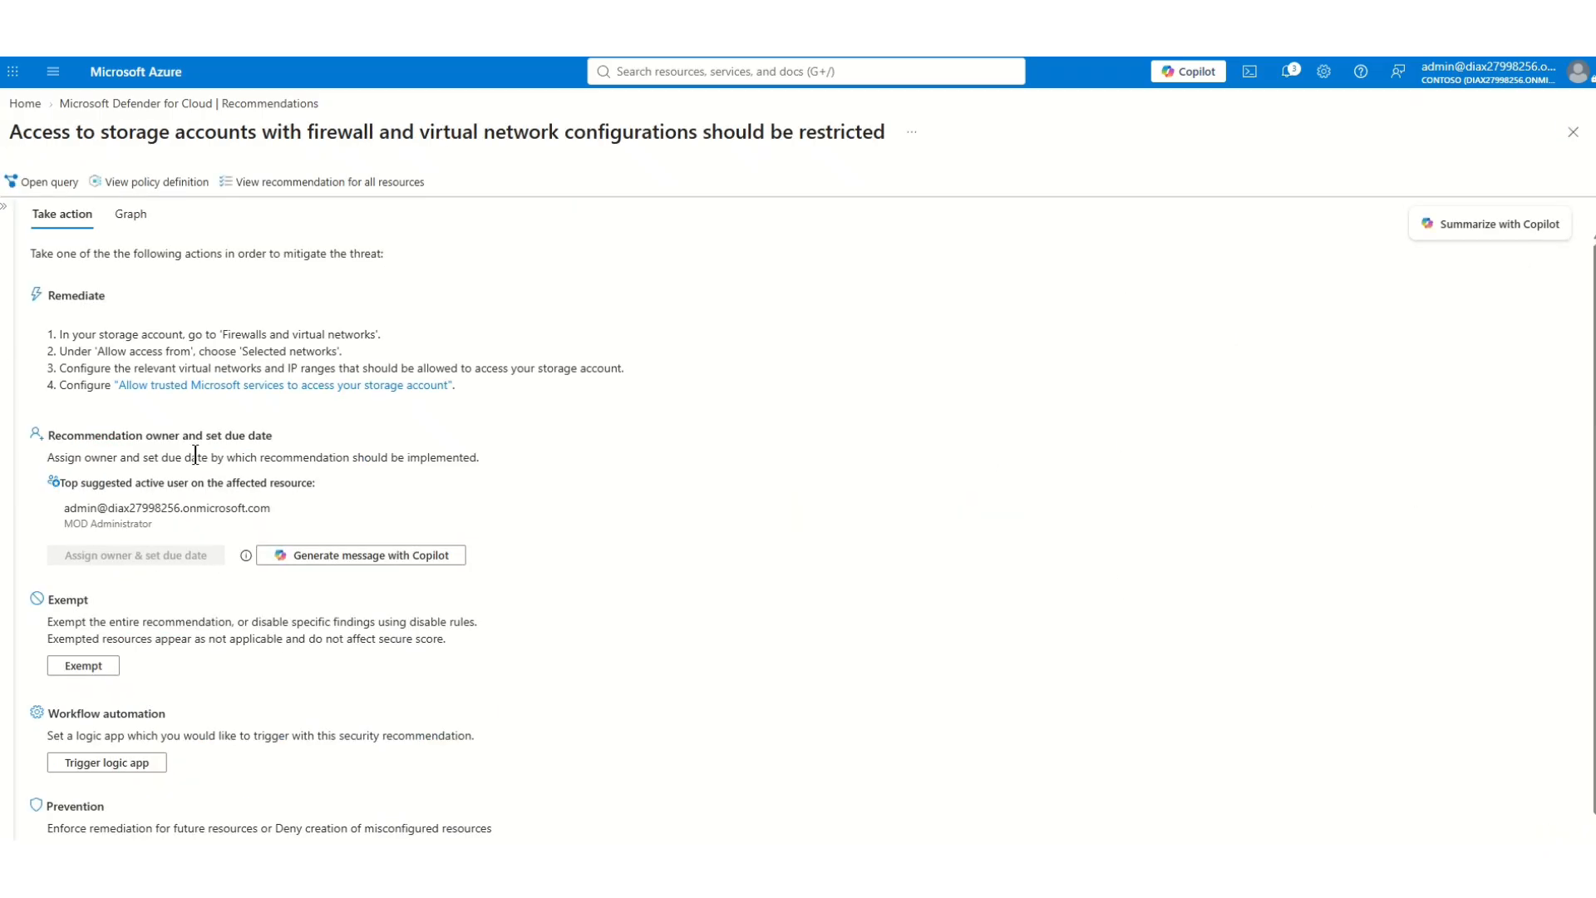
# - Look at the Defender plans of the subscription under Tenant Root Group and return to the environment settings
pyautogui.click(89, 104)
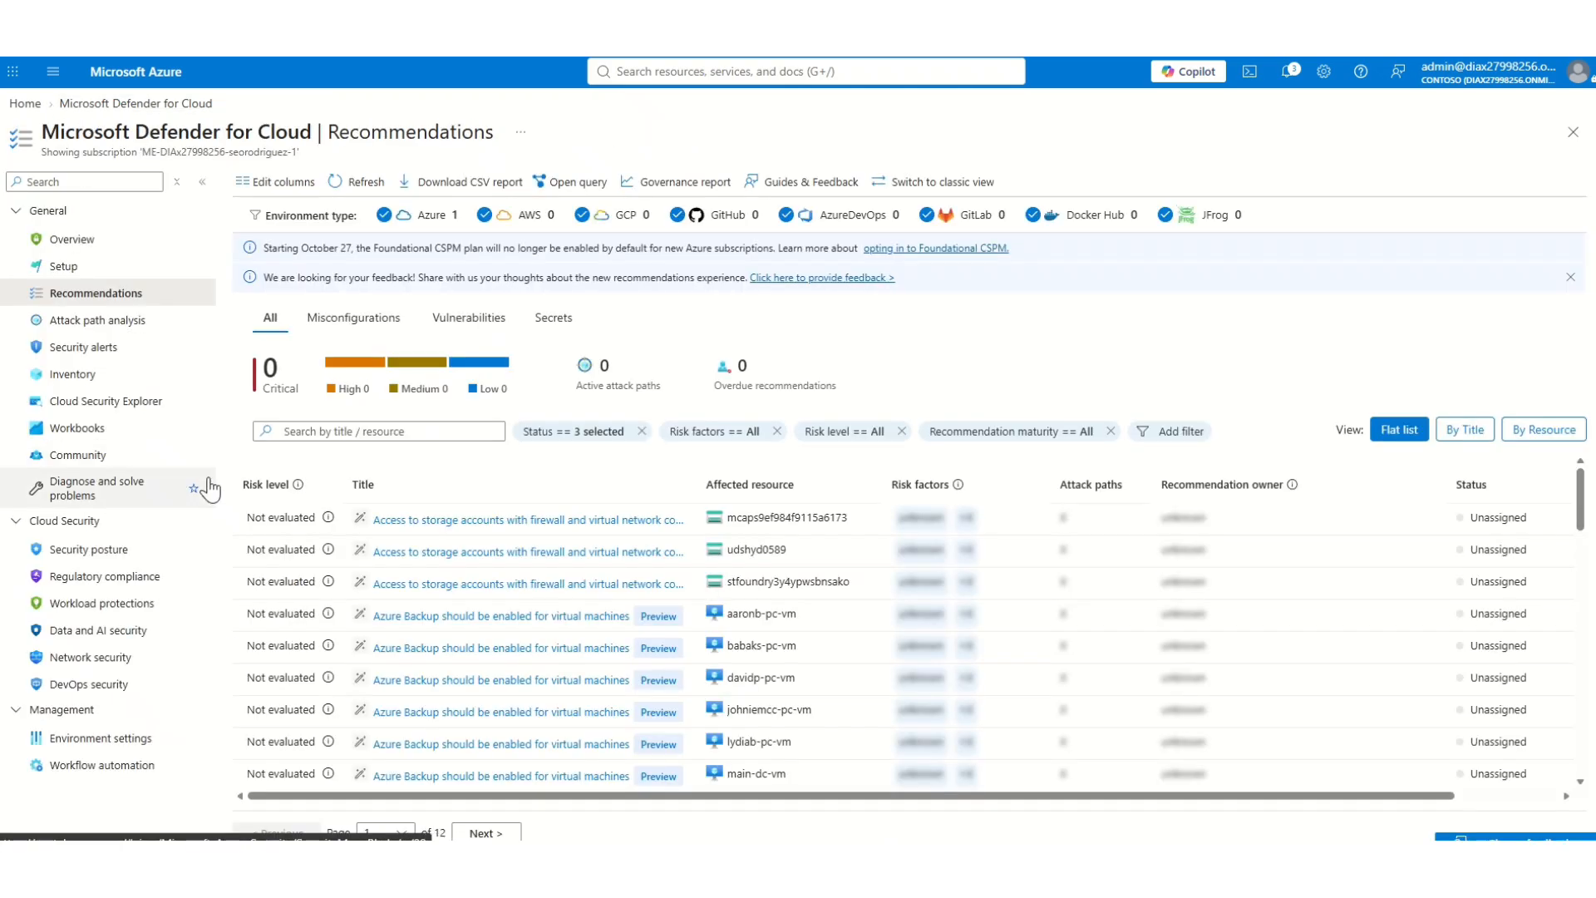
pyautogui.click(93, 740)
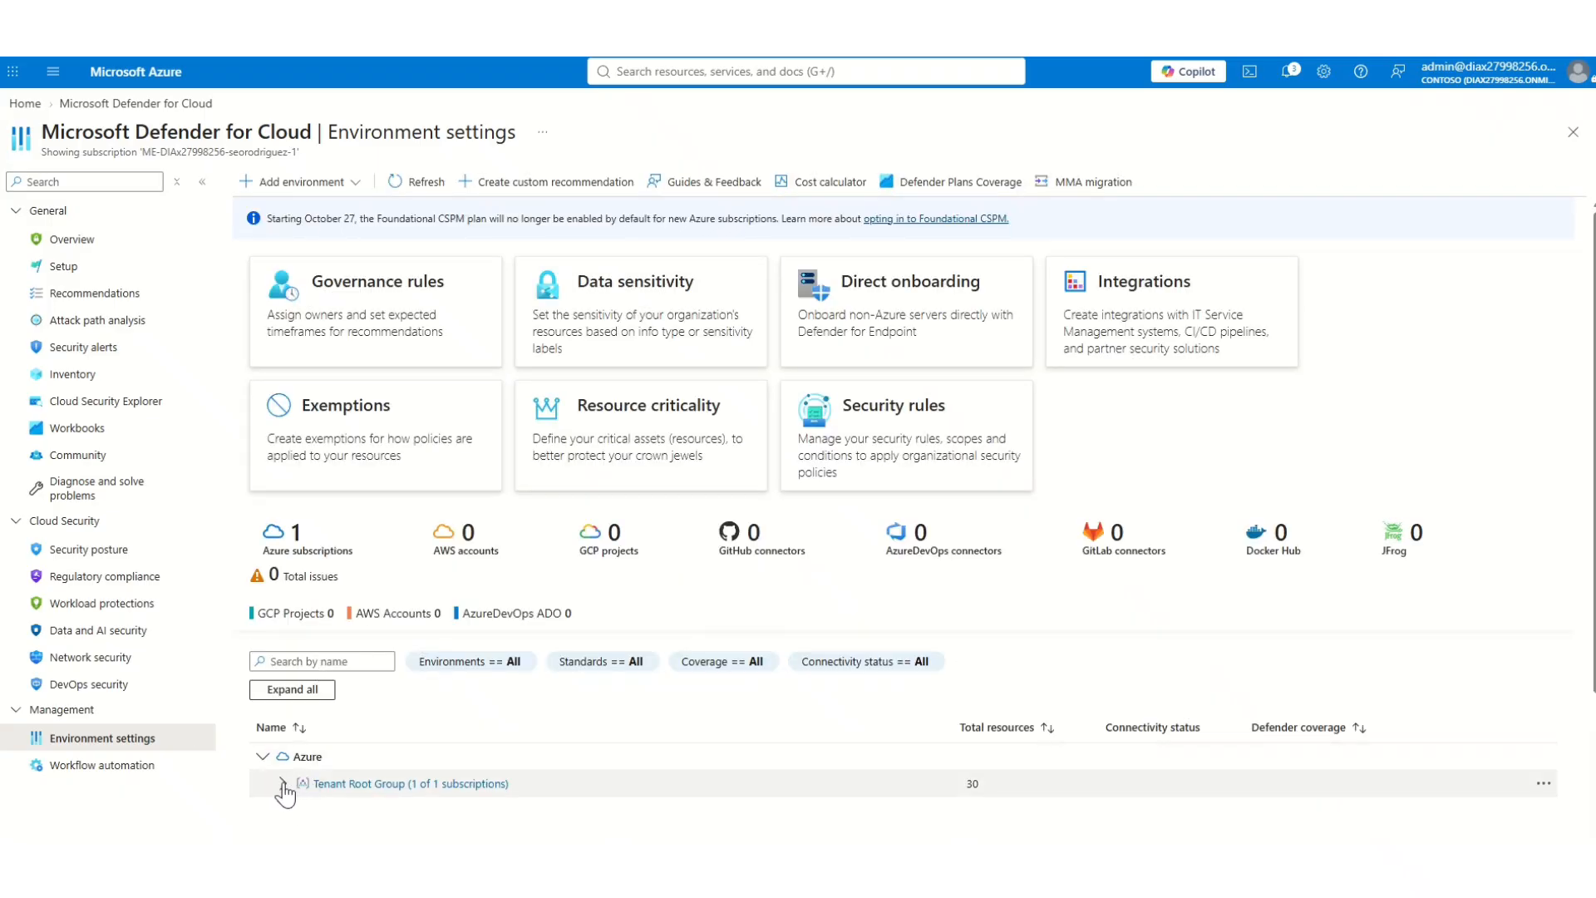
pyautogui.click(283, 784)
pyautogui.scroll(-2, 349, 765)
pyautogui.click(392, 655)
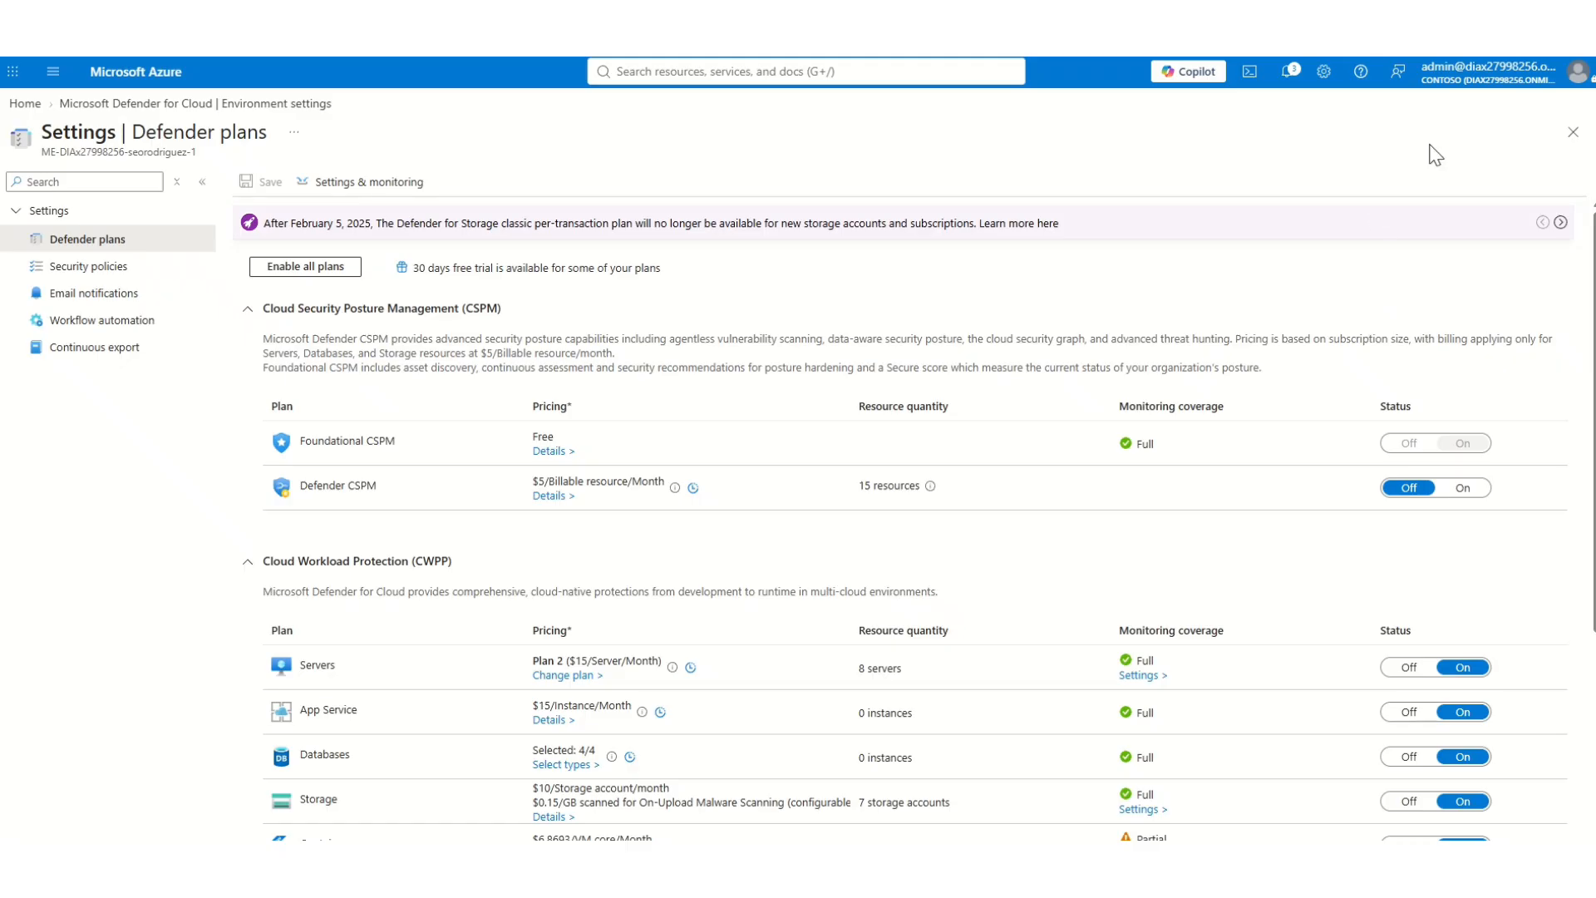
pyautogui.hotkey('alt', 'Left')
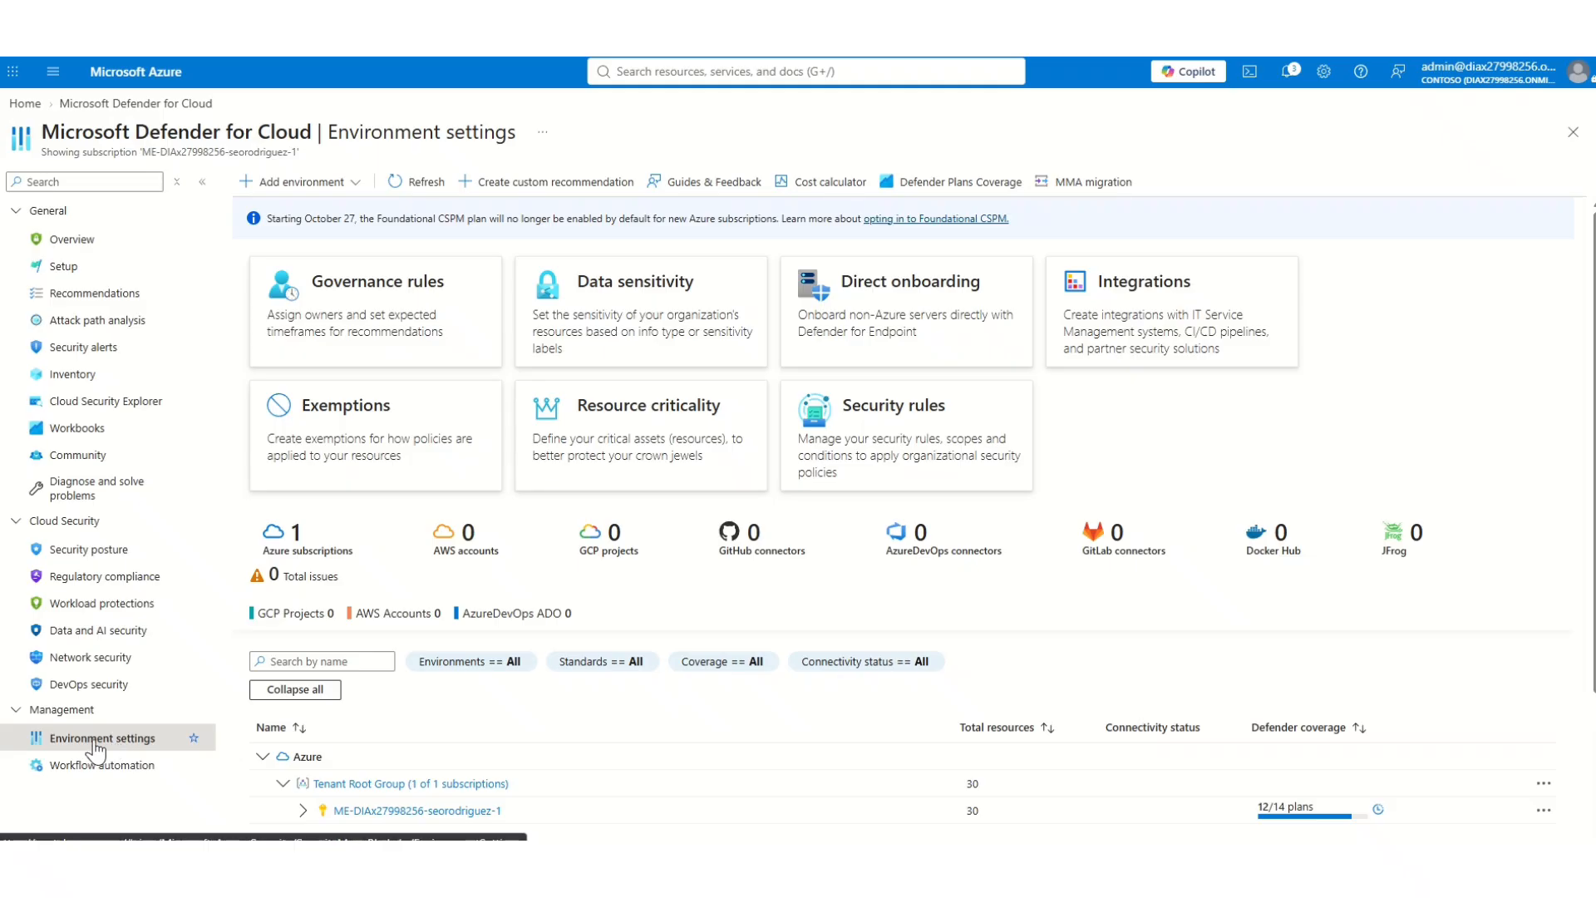
# - Start a first governance rule named SeoTest101 with Tenant Root Group as its scope
pyautogui.click(381, 308)
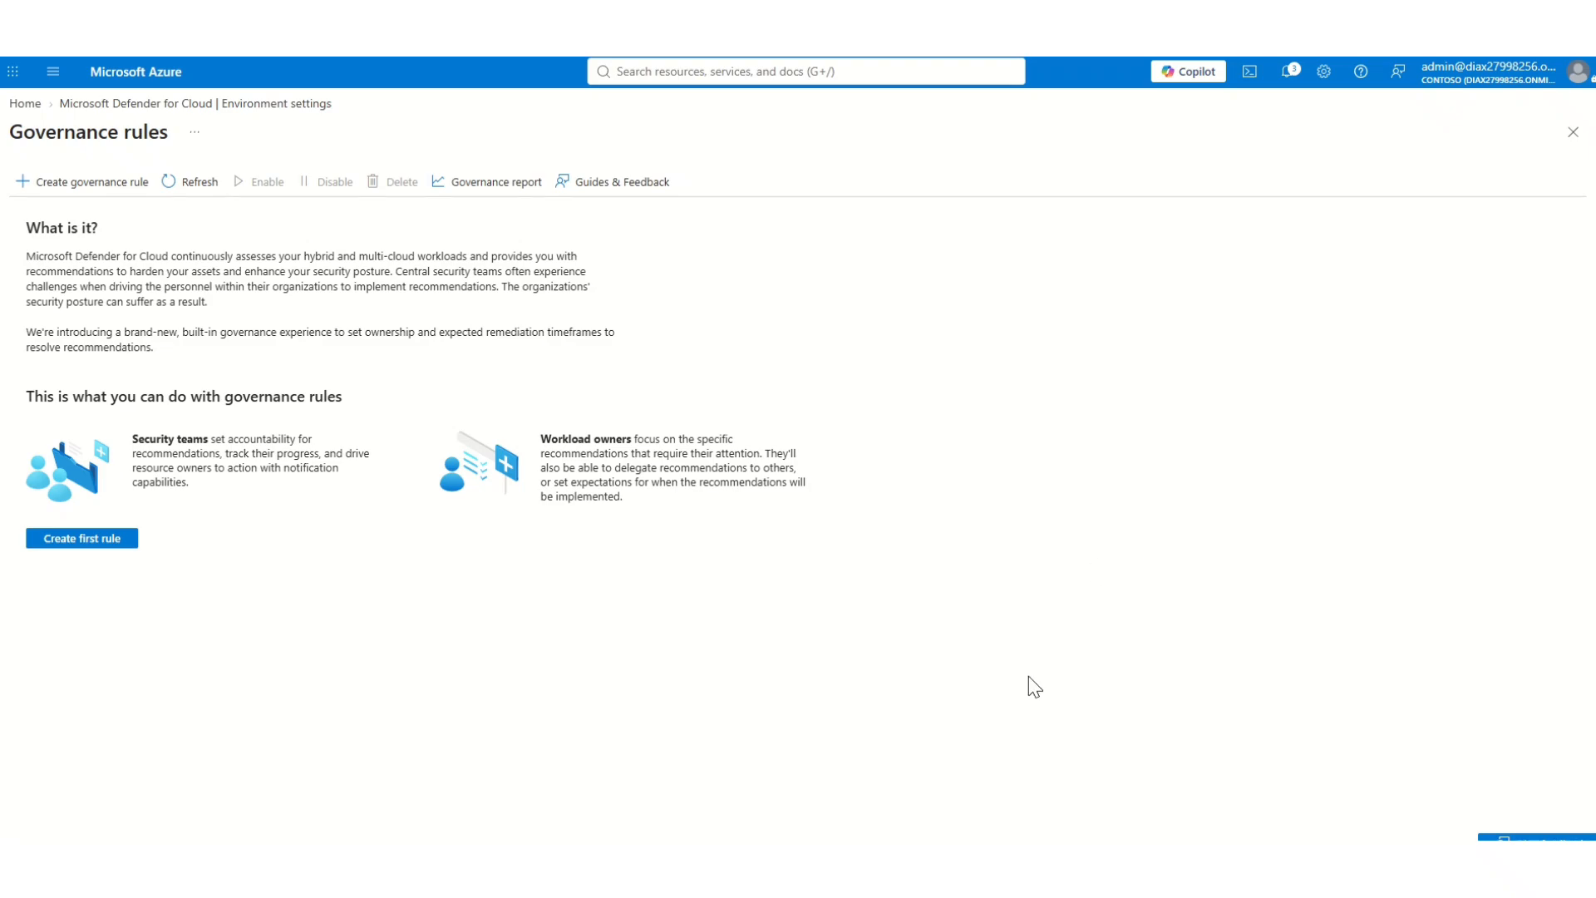
pyautogui.click(65, 541)
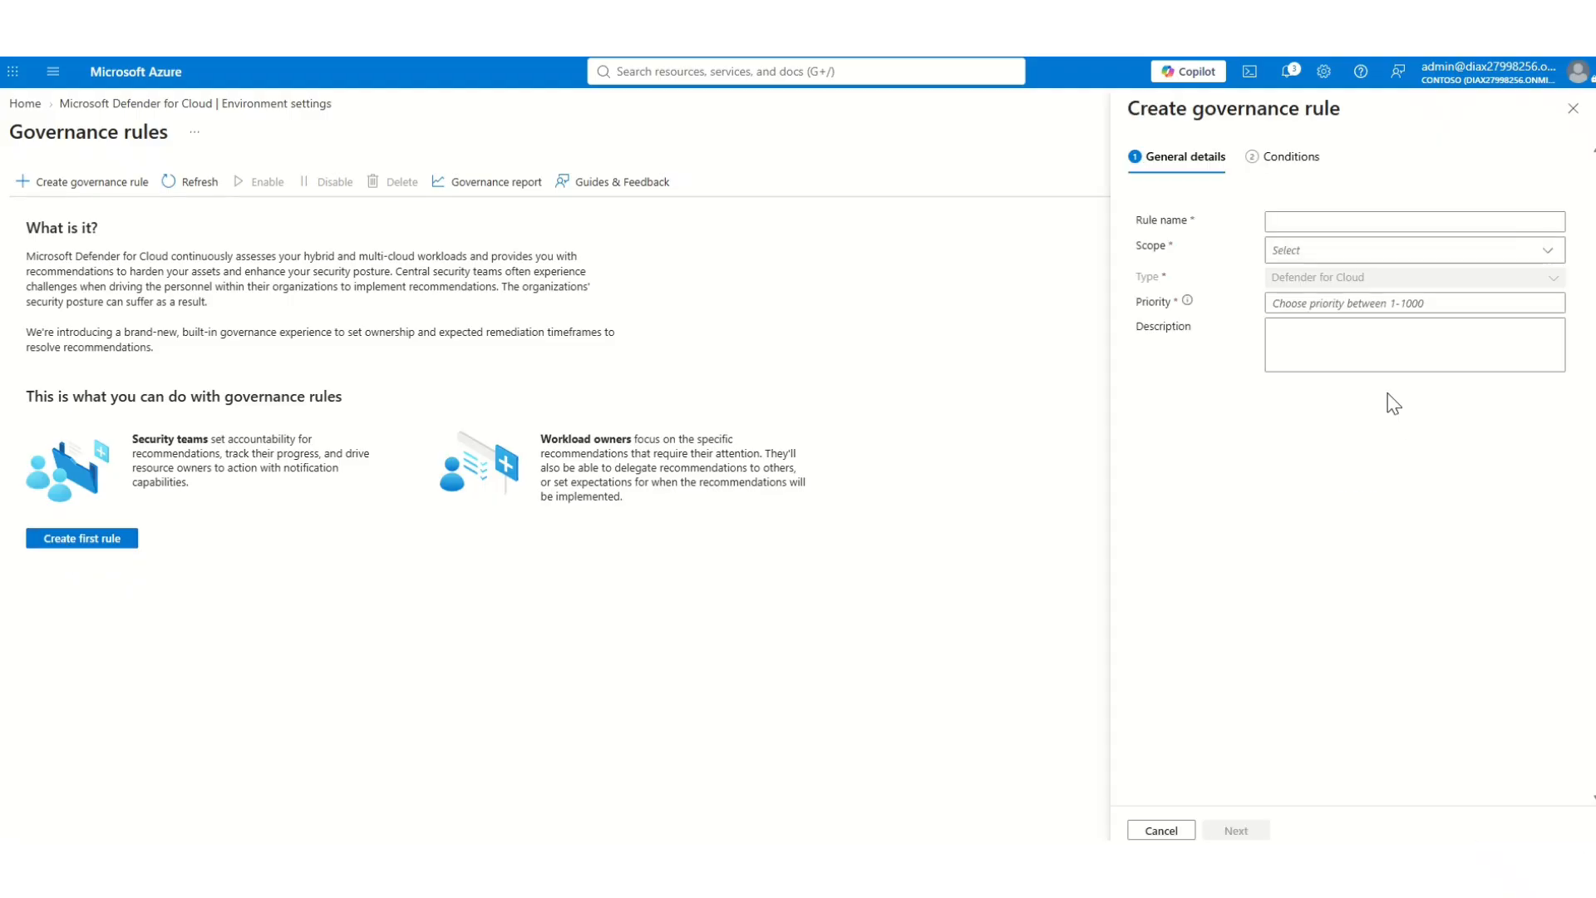
pyautogui.click(1338, 221)
pyautogui.write('S')
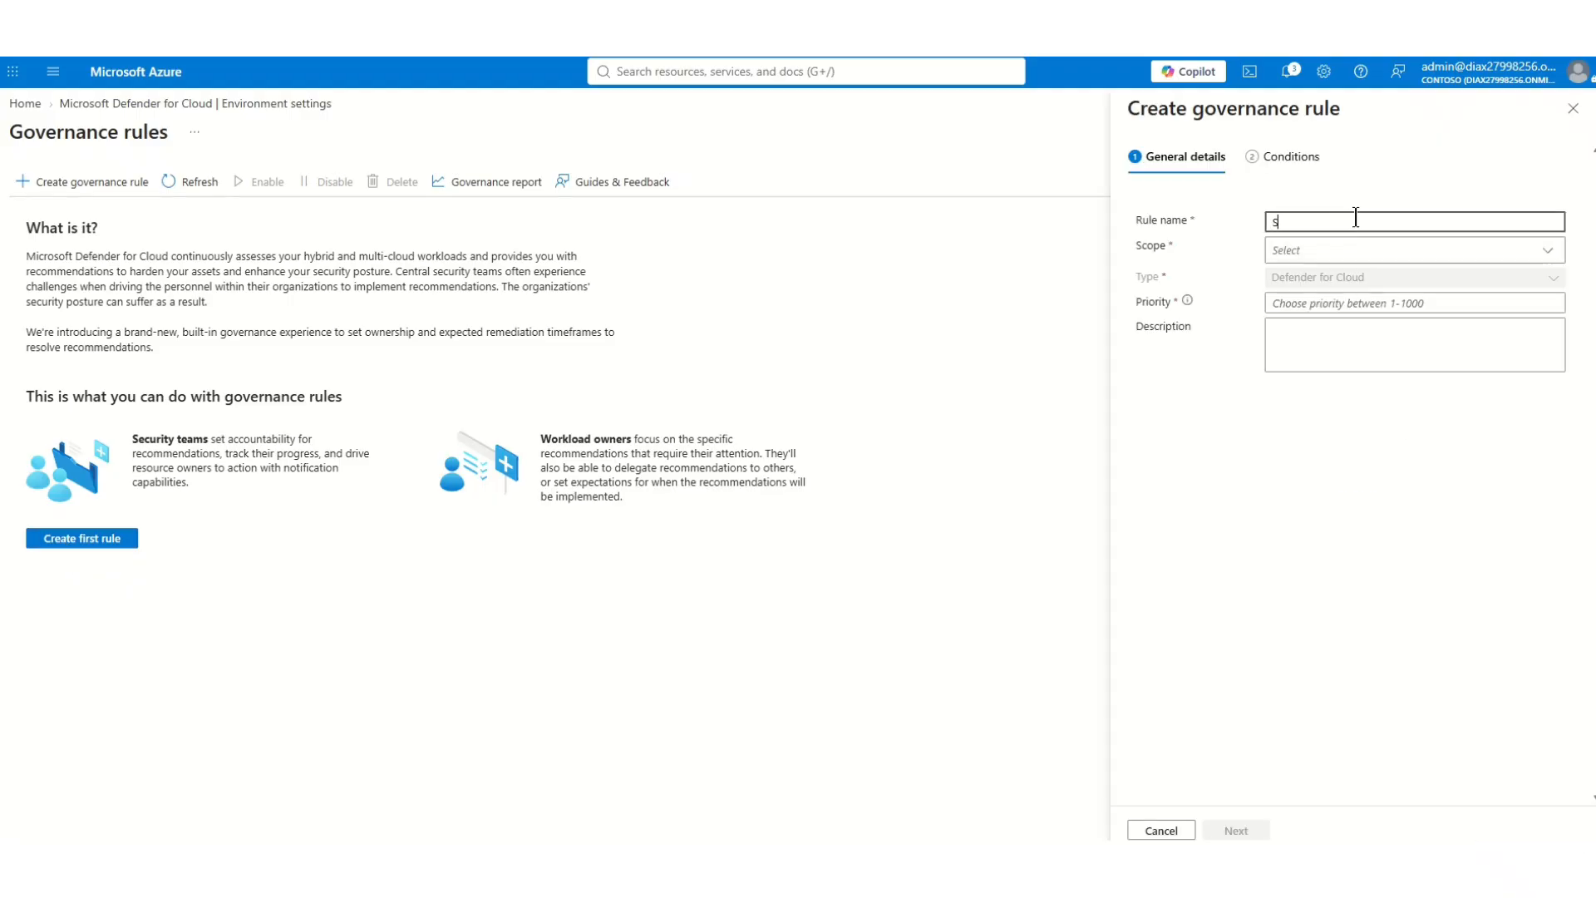
pyautogui.write('ecTest101')
pyautogui.click(1327, 249)
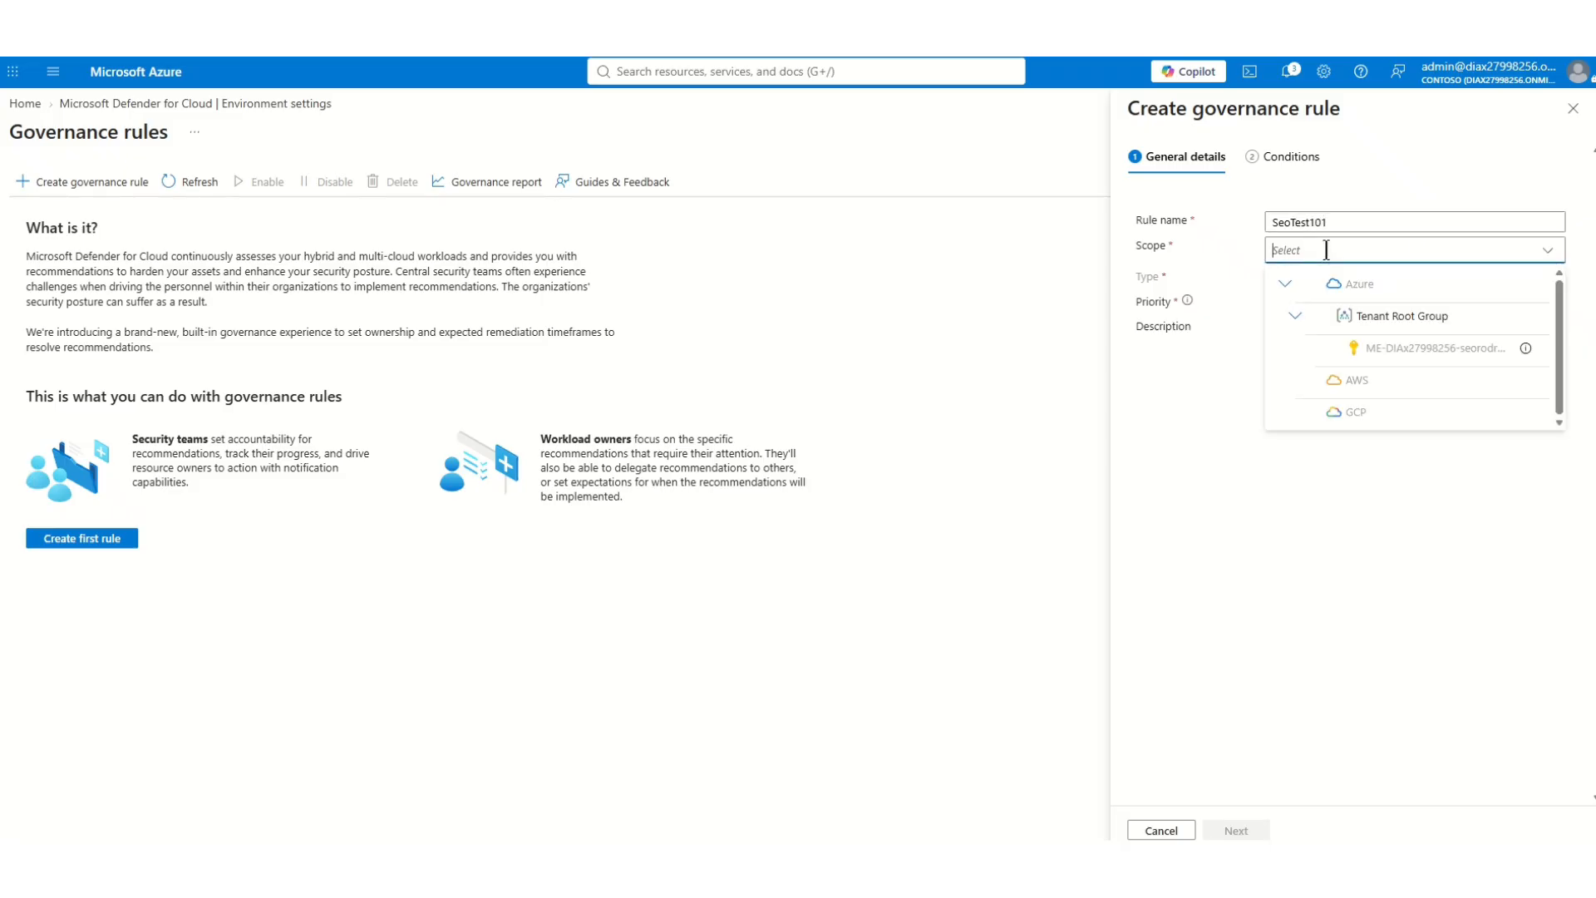
pyautogui.click(1387, 317)
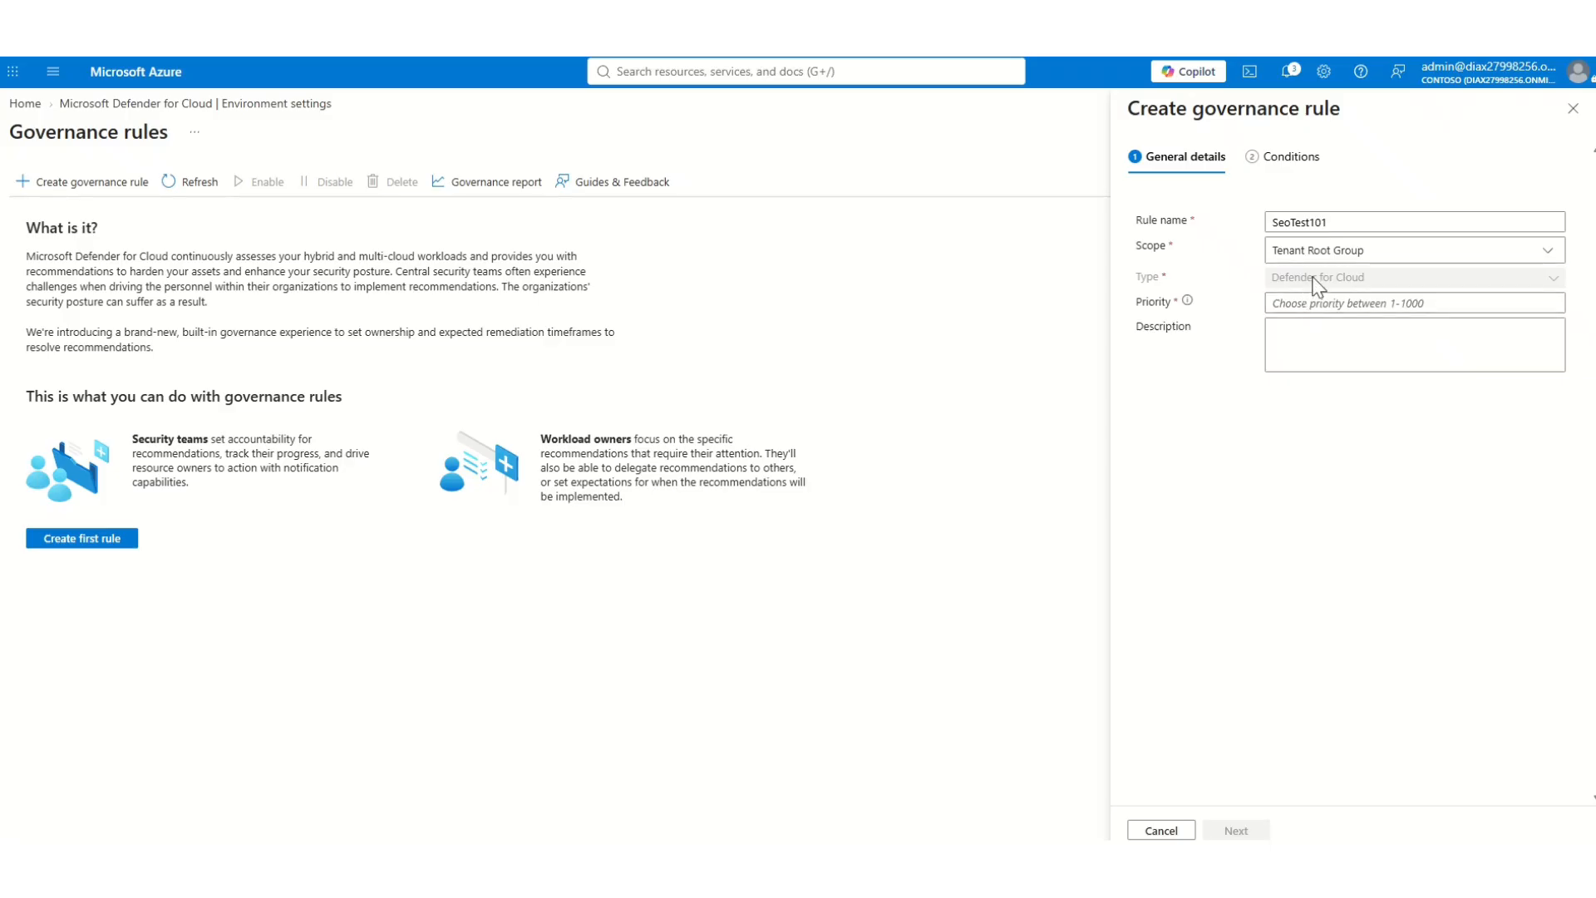
# - Give the governance rule priority 10 and the description "Testing", and continue to its conditions
pyautogui.click(1307, 304)
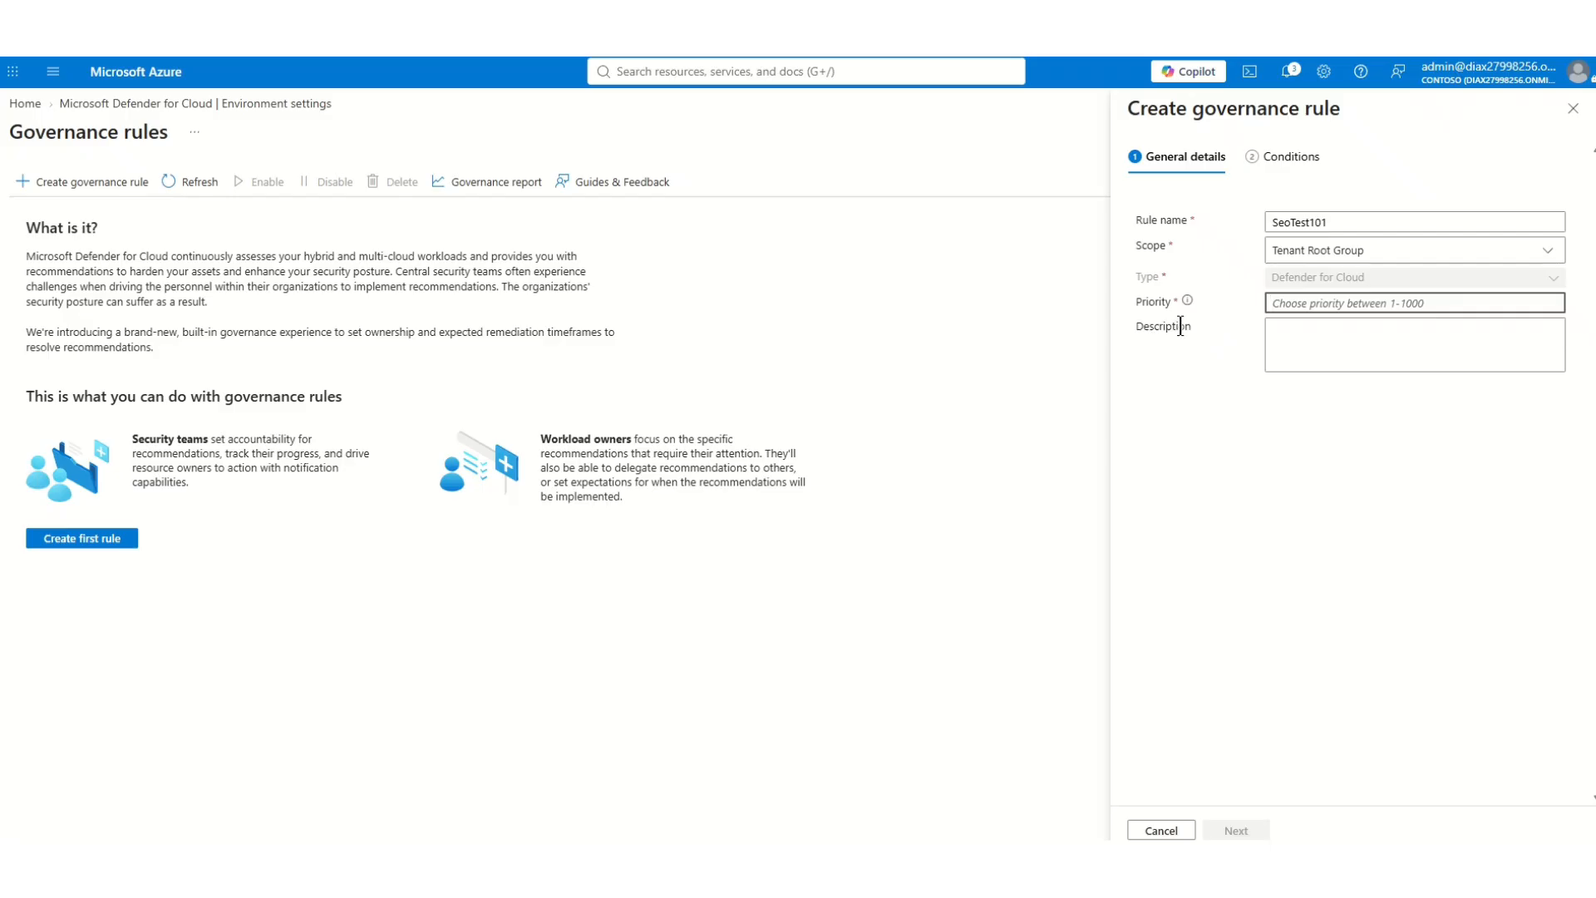
pyautogui.moveTo(1189, 303)
pyautogui.write('10')
pyautogui.click(1307, 329)
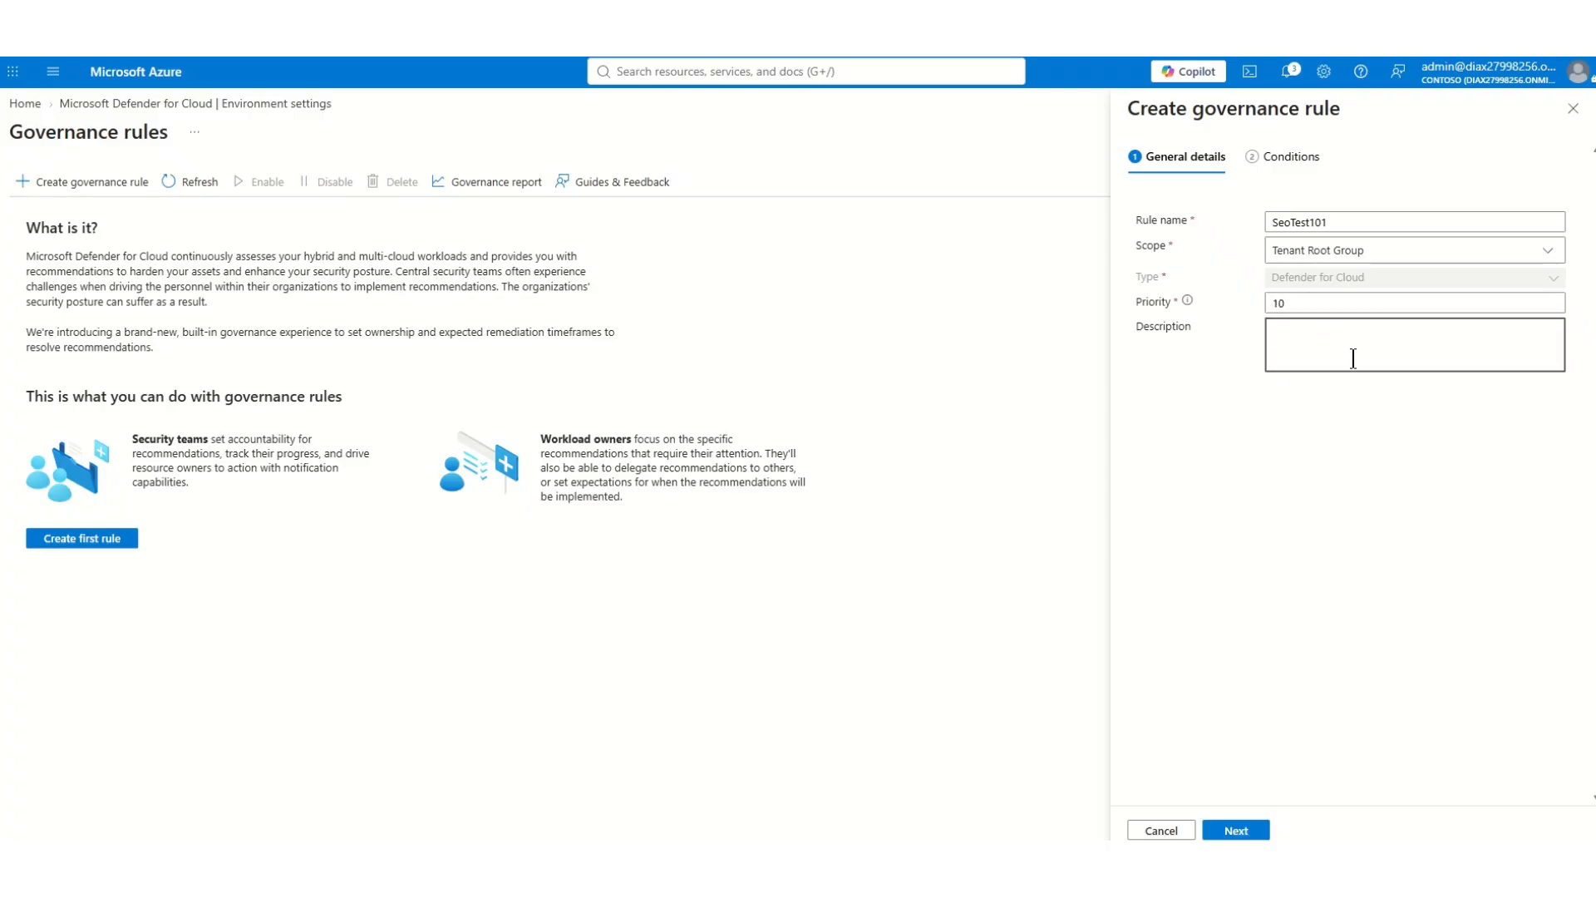
pyautogui.write('Testing')
pyautogui.click(1237, 832)
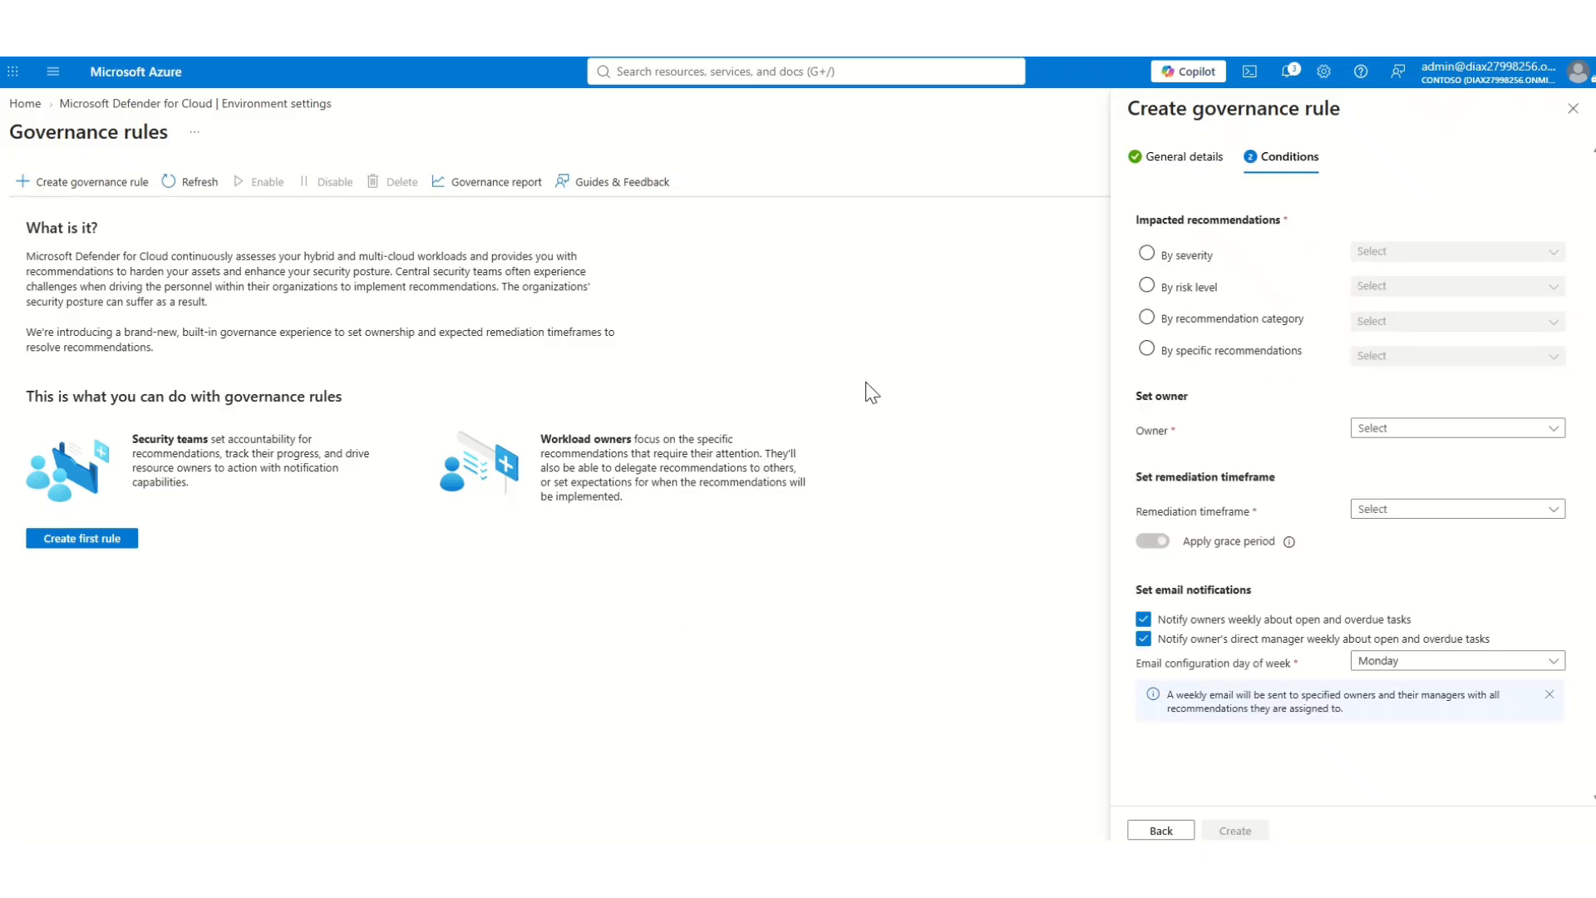
# - Look at the severity options, and apply the governance rule by risk level to Critical and High recommendations
pyautogui.click(1147, 253)
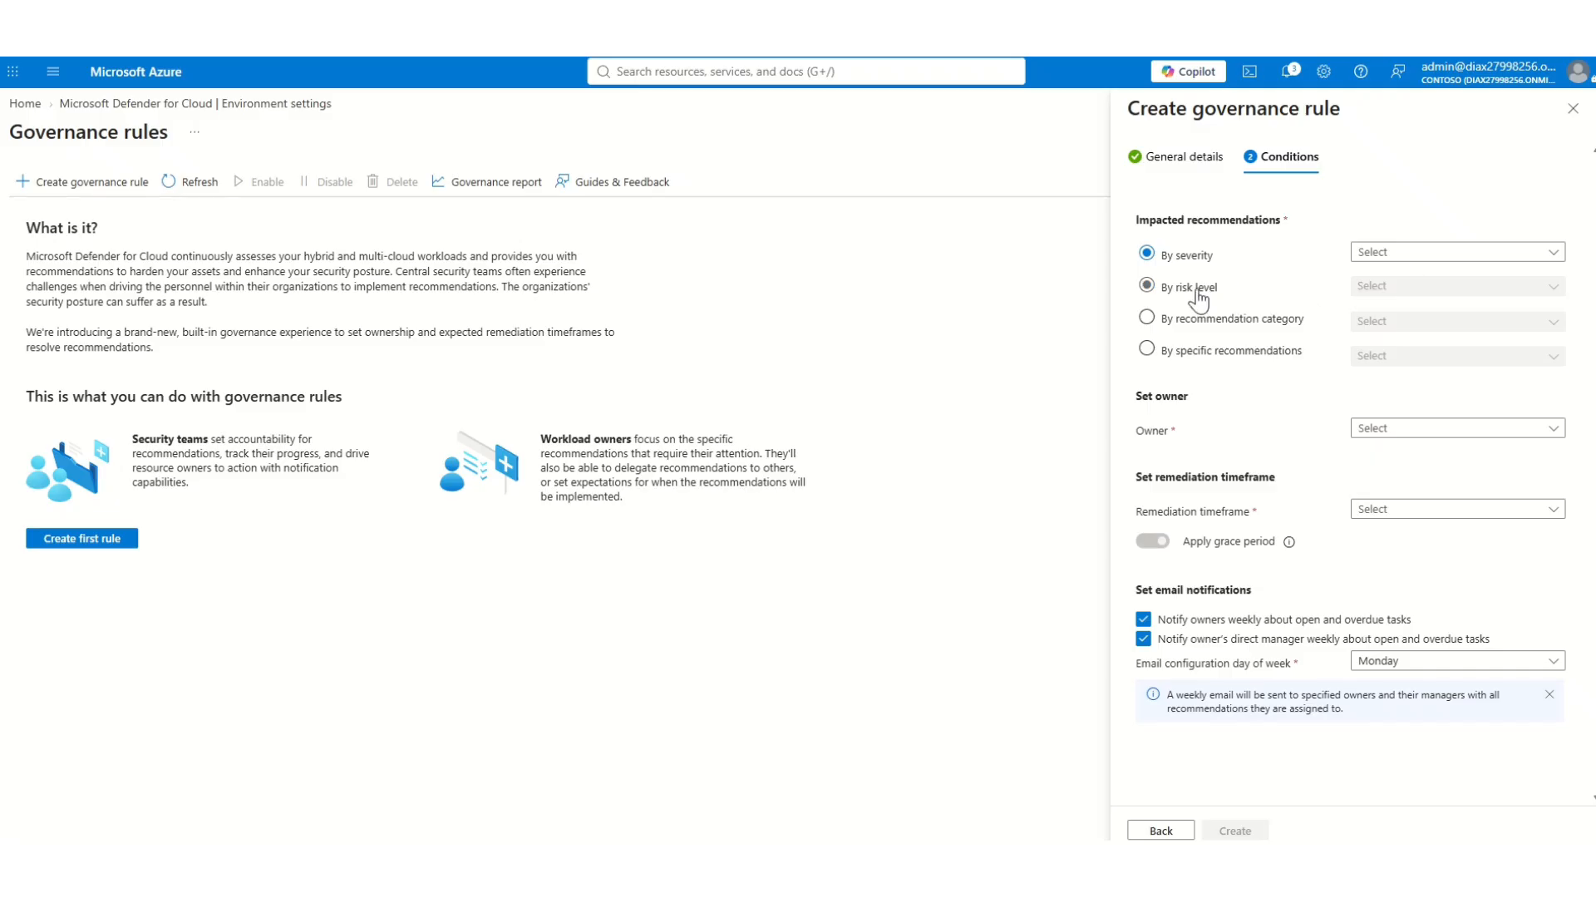
pyautogui.click(1393, 259)
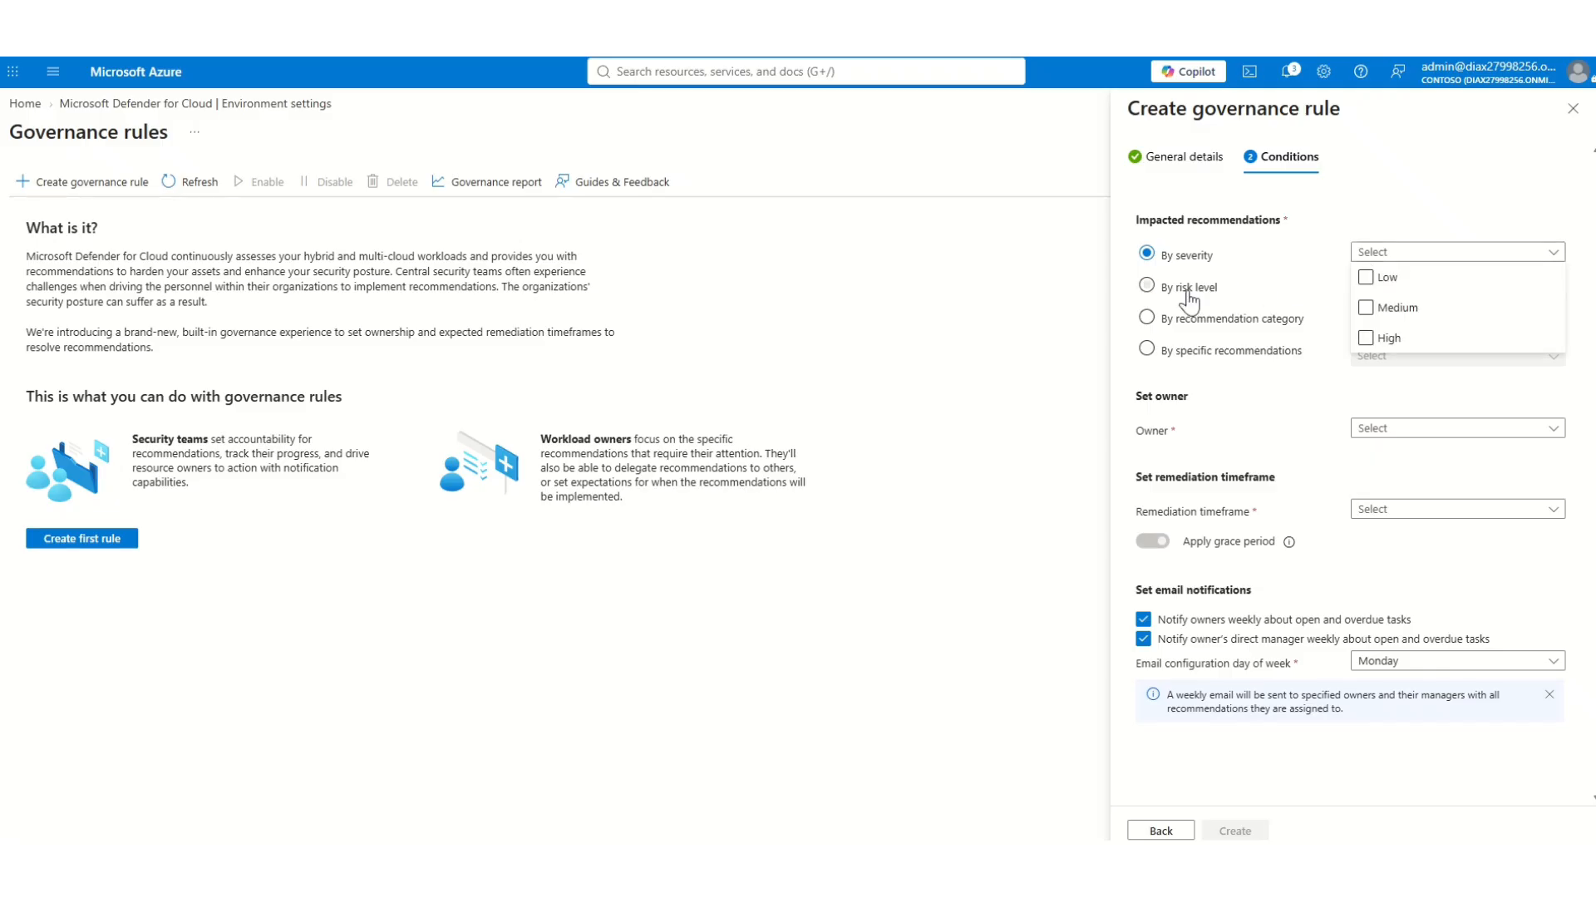
pyautogui.click(1148, 287)
pyautogui.click(1387, 288)
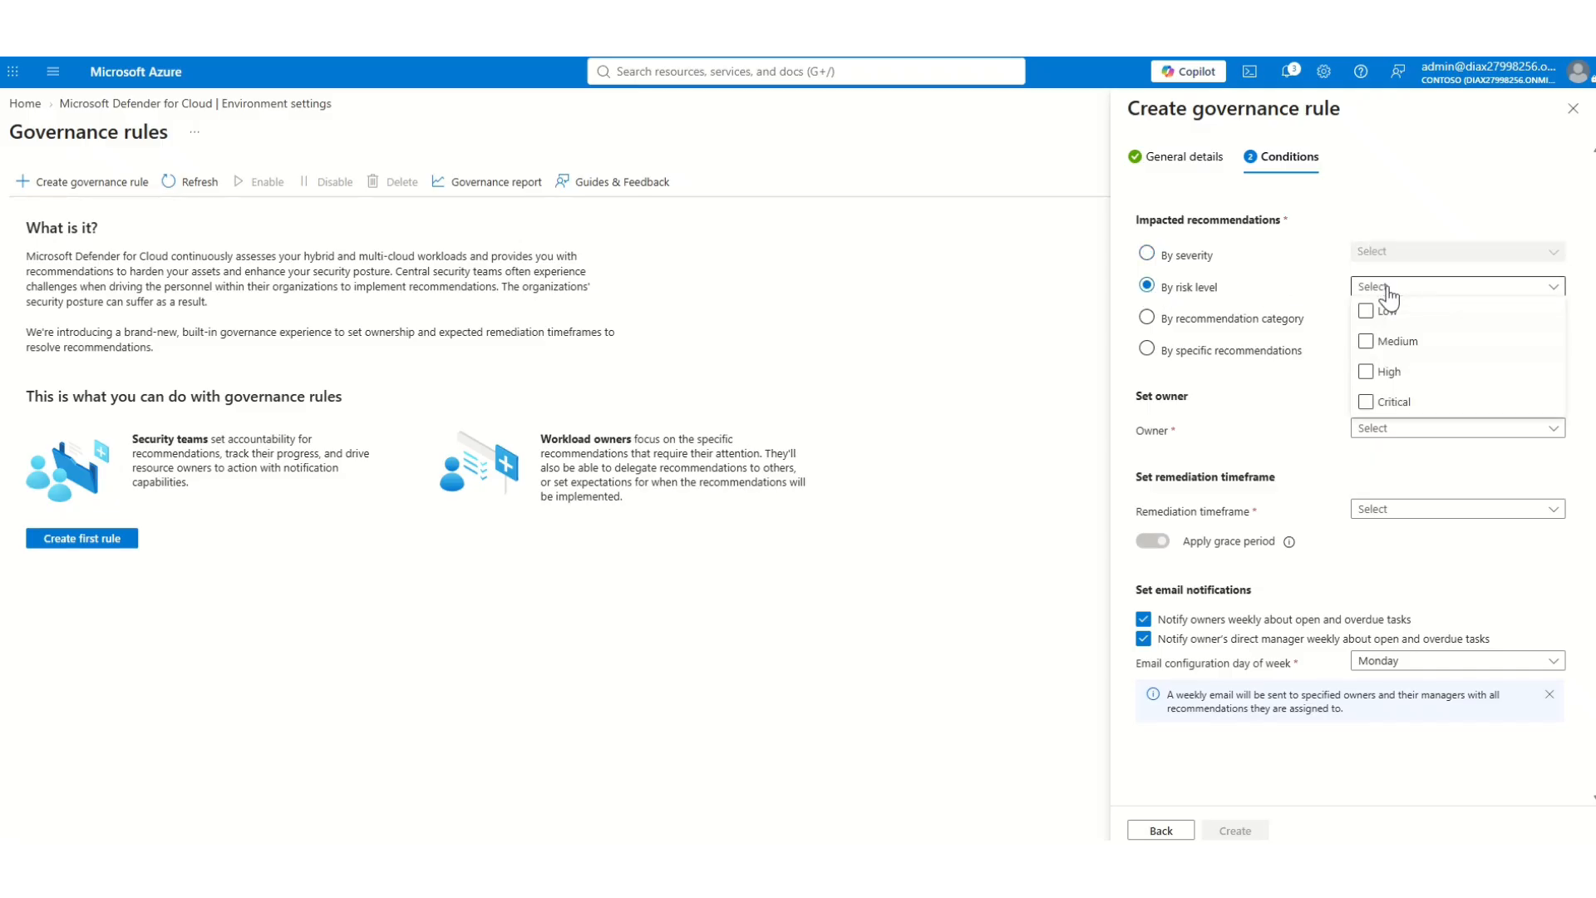
pyautogui.click(1366, 404)
pyautogui.click(1366, 374)
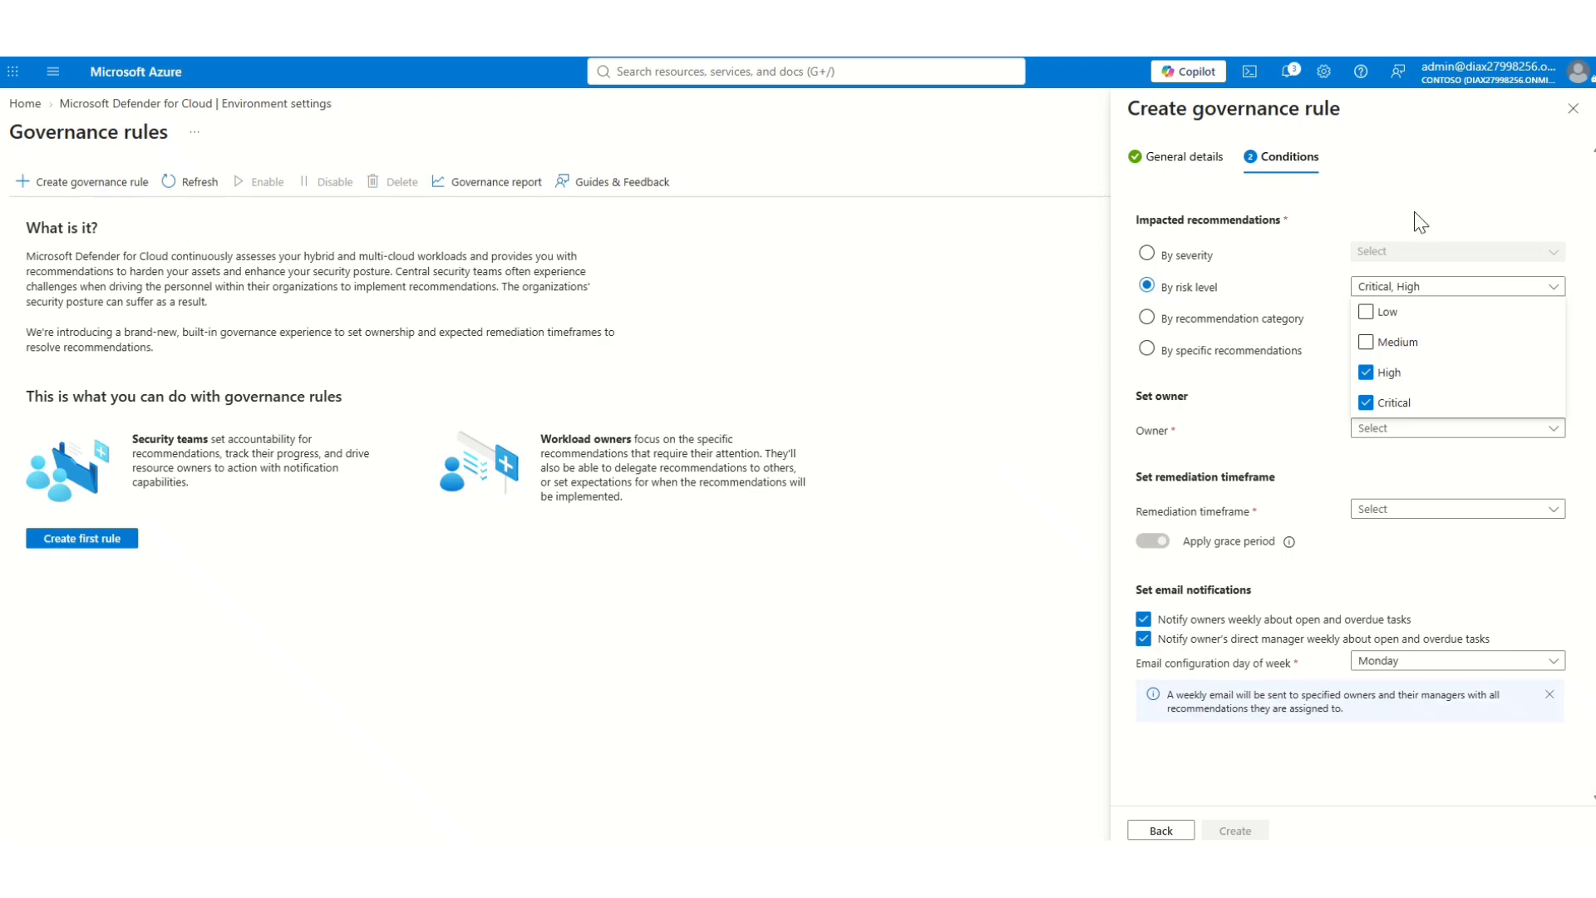
pyautogui.click(1573, 479)
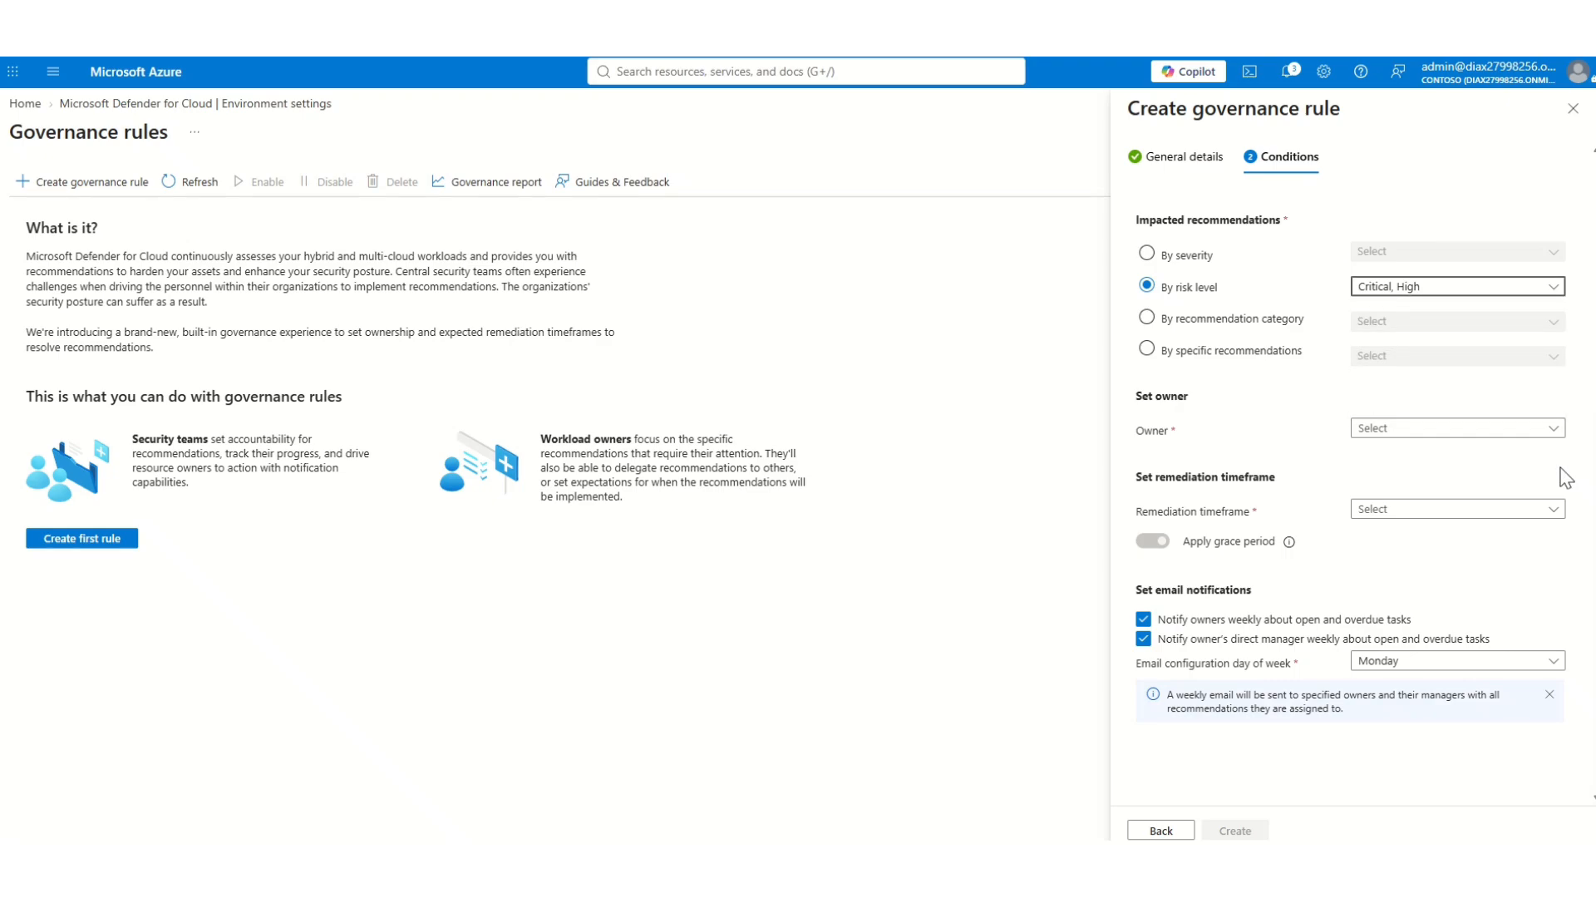
# - Set the rule's owner type to email address and the remediation timeframe to 30 days, and close the form without creating the rule
pyautogui.click(1394, 430)
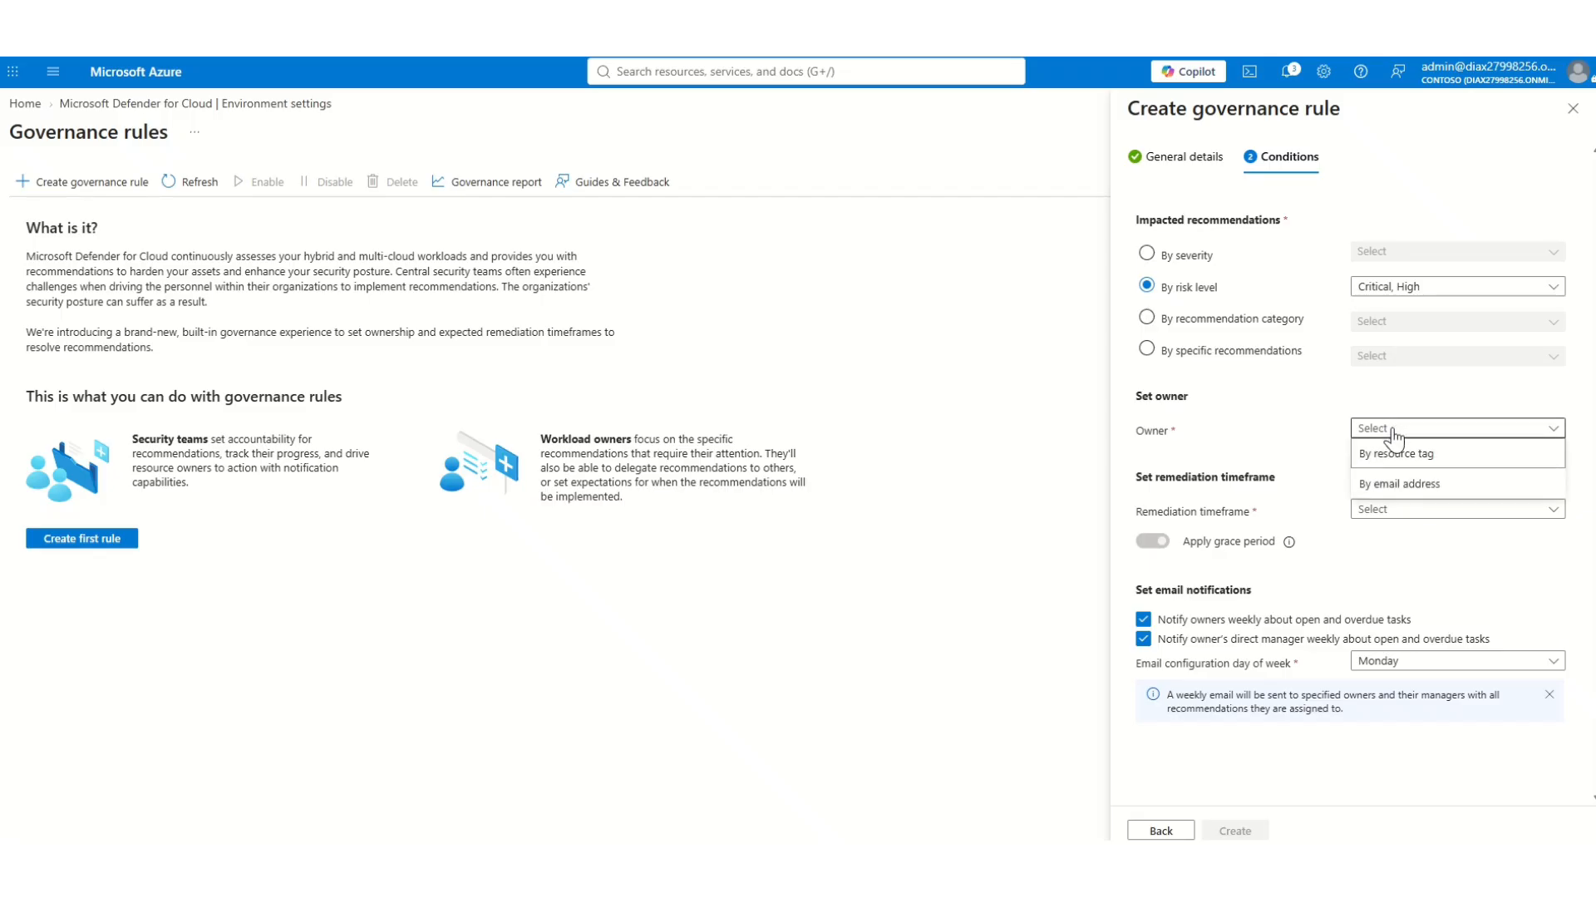
pyautogui.click(1406, 486)
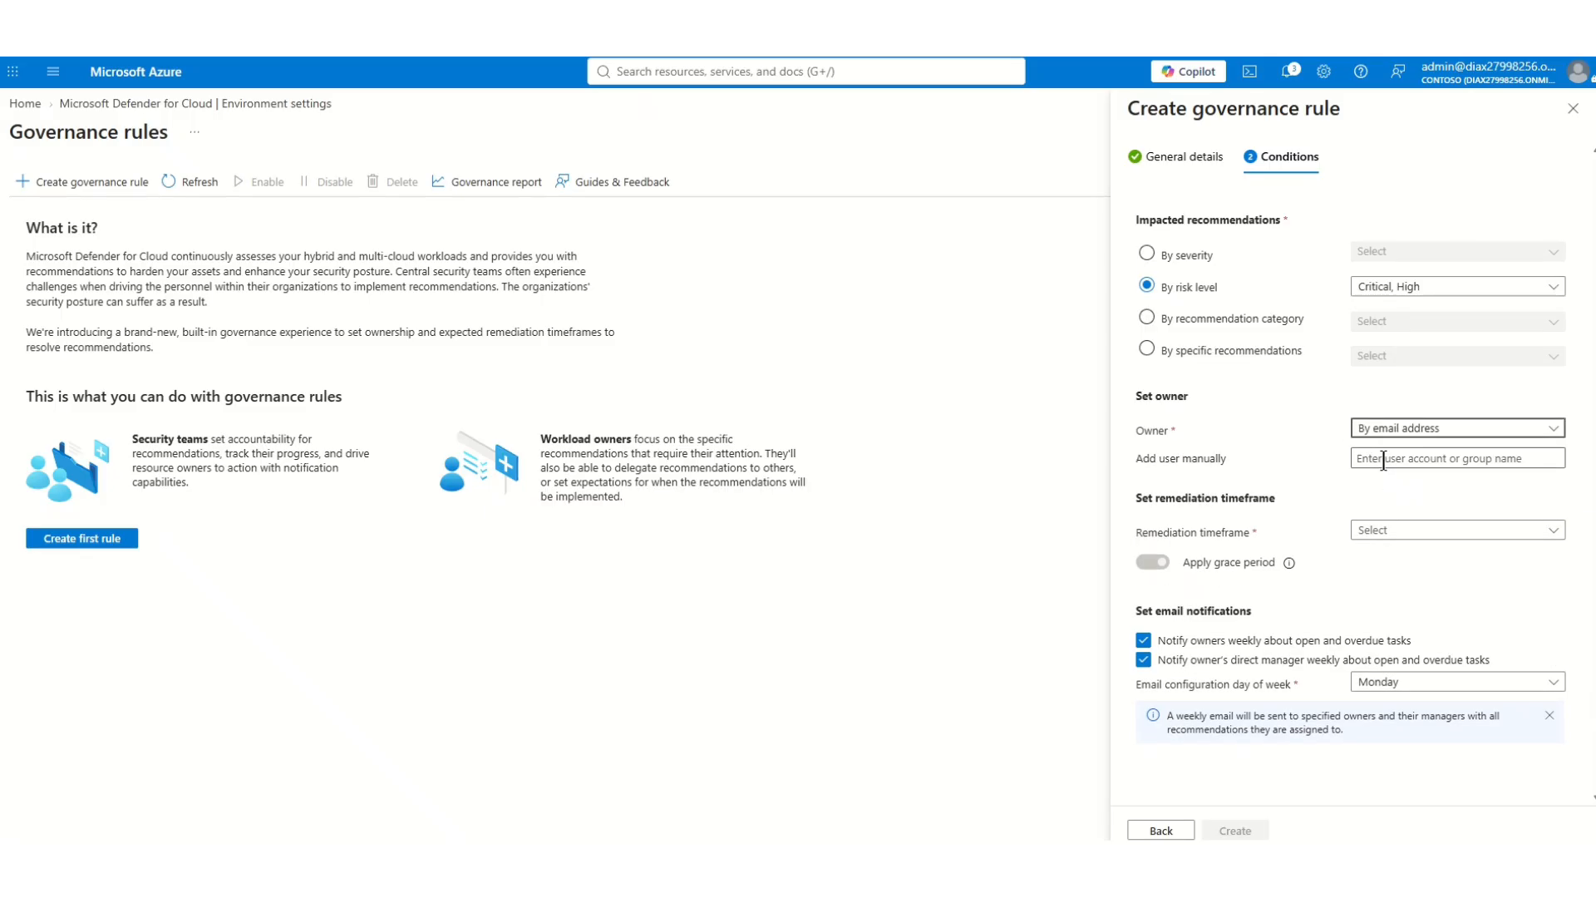
pyautogui.click(1384, 459)
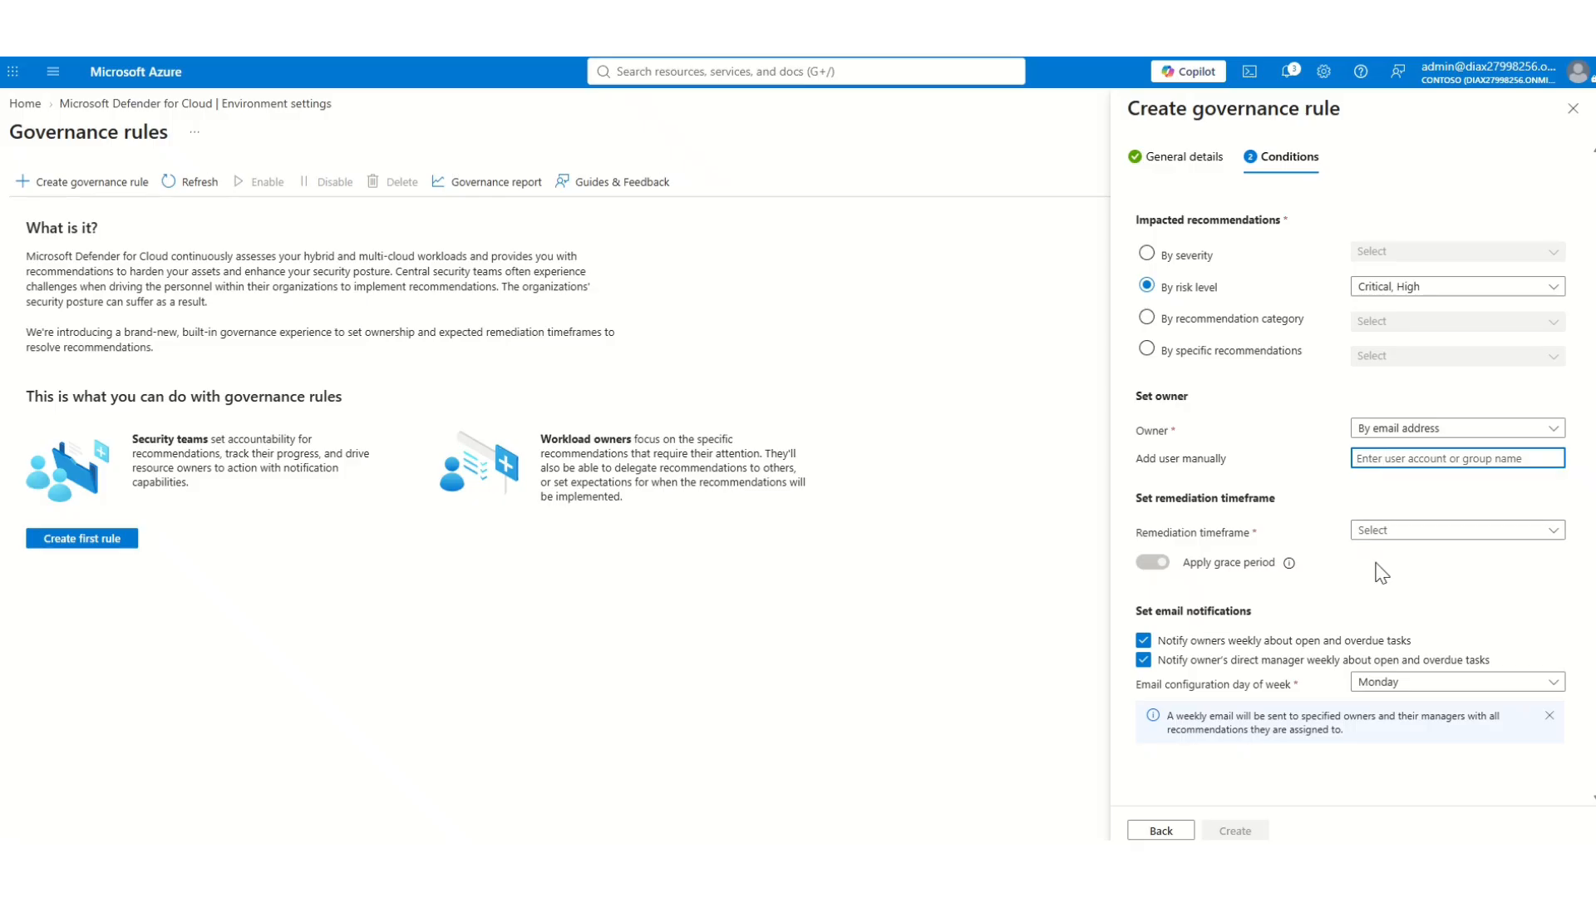
pyautogui.click(1377, 536)
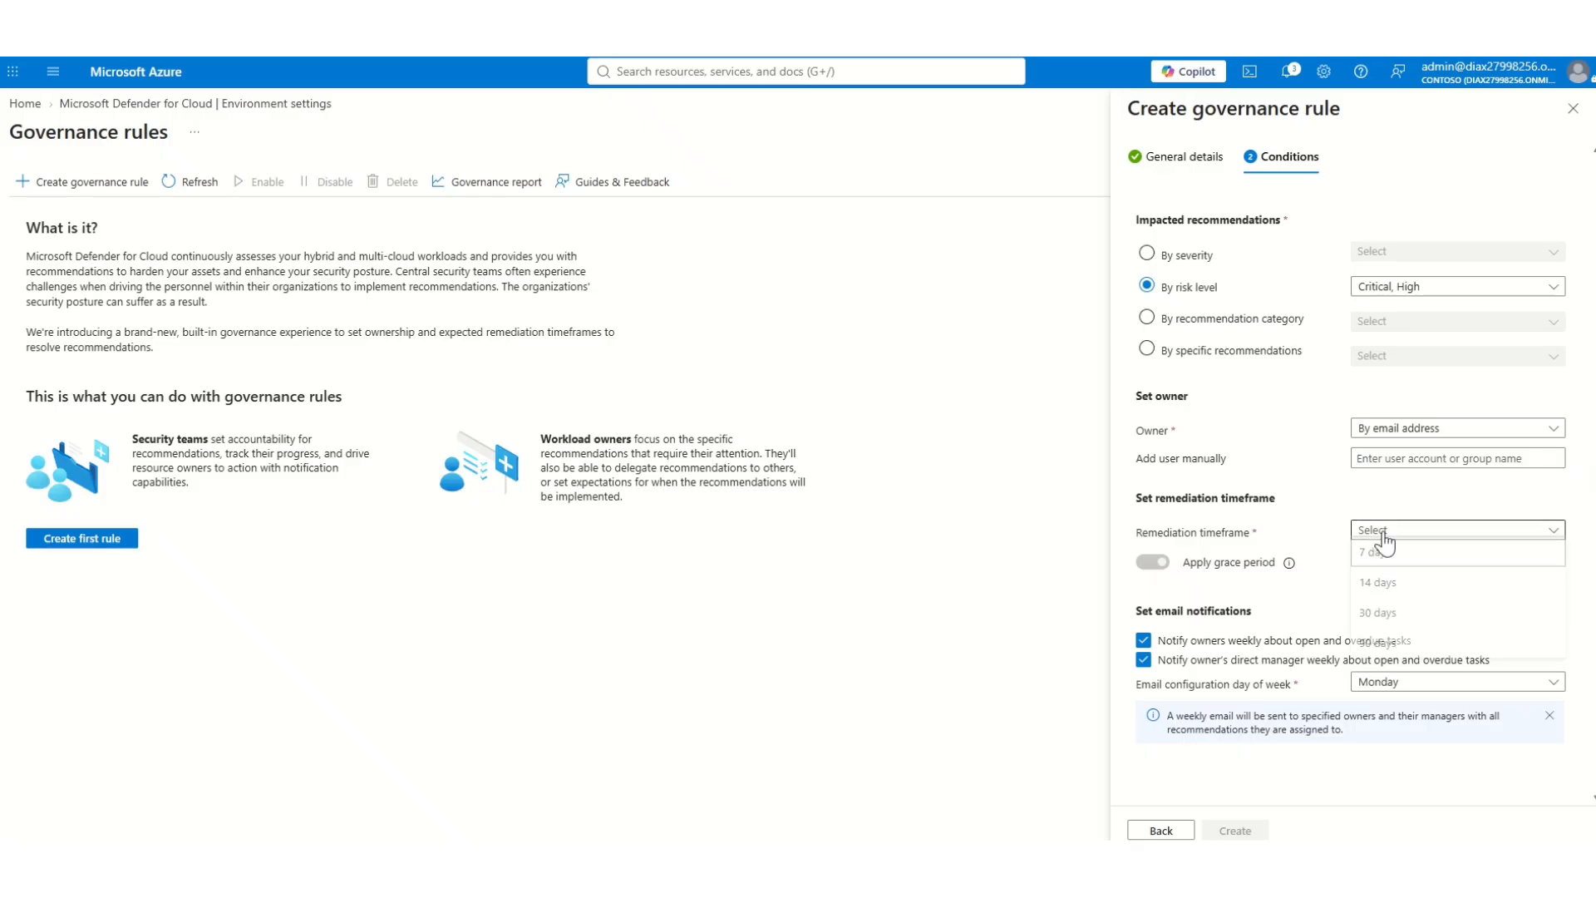
pyautogui.click(1382, 617)
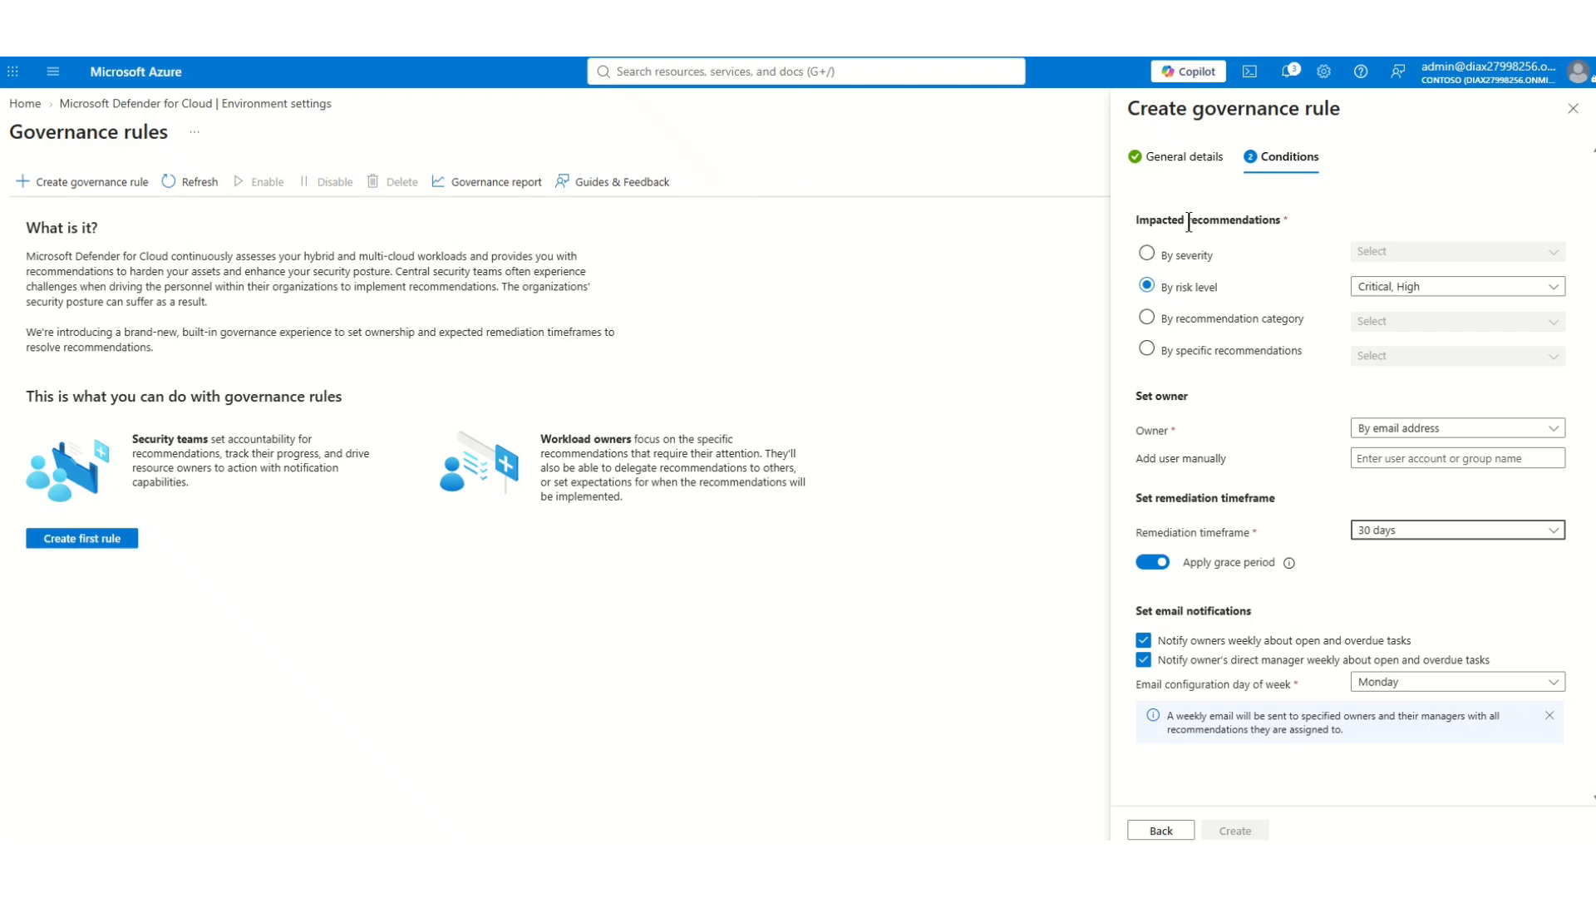
pyautogui.click(1572, 109)
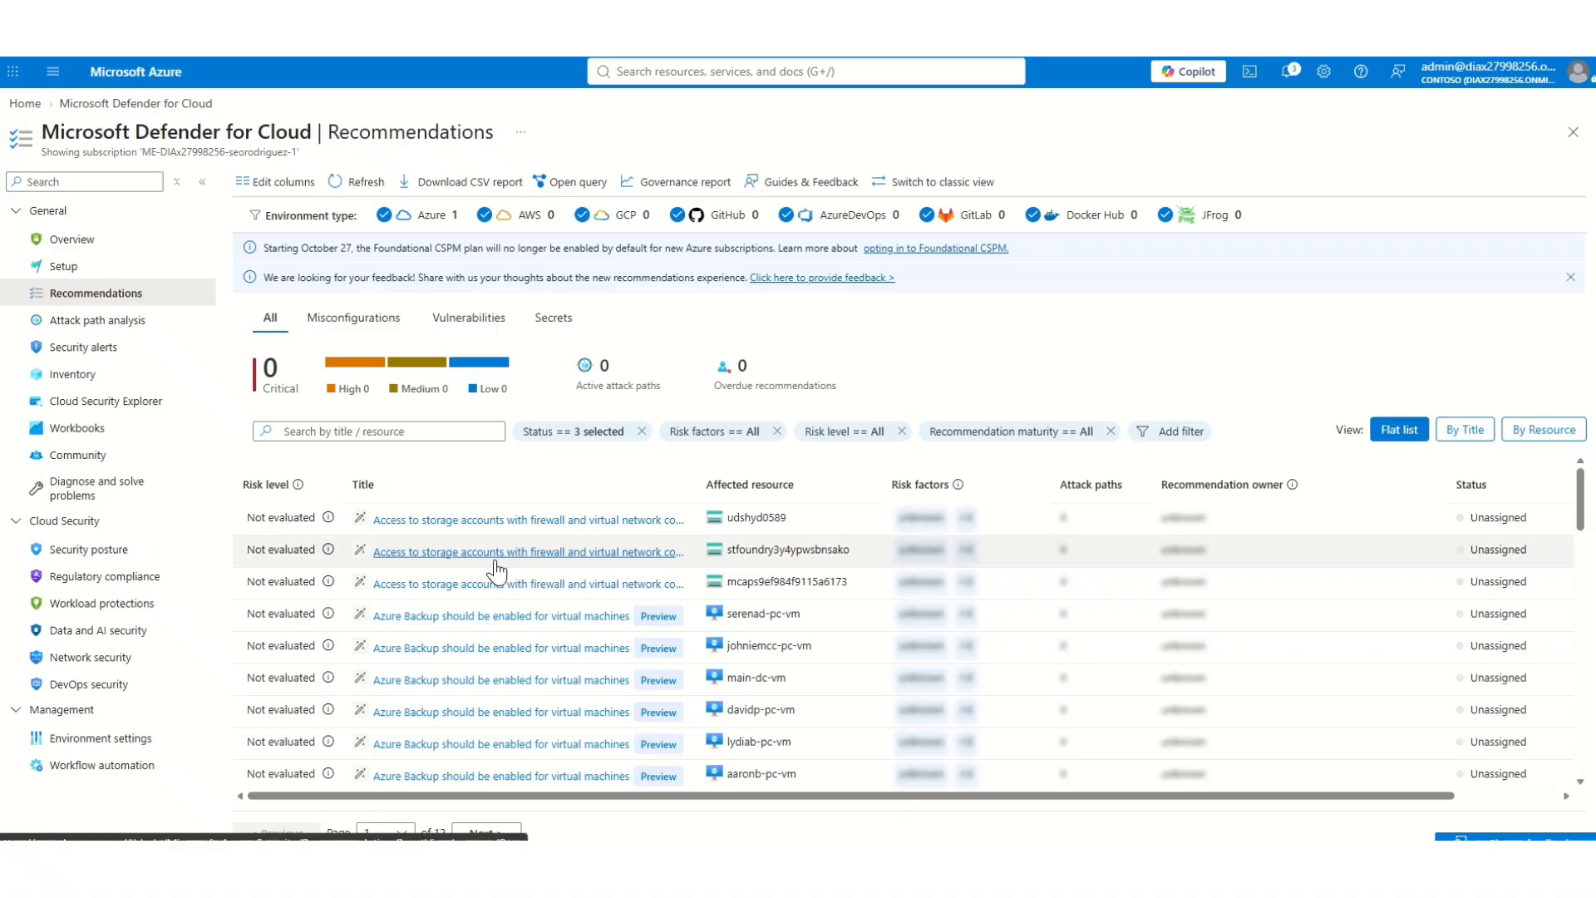
# - Open the "Container registries should use private link" recommendation from the recommendations list and start a new exemption for it
pyautogui.scroll(-2, 497, 575)
pyautogui.scroll(-3, 491, 576)
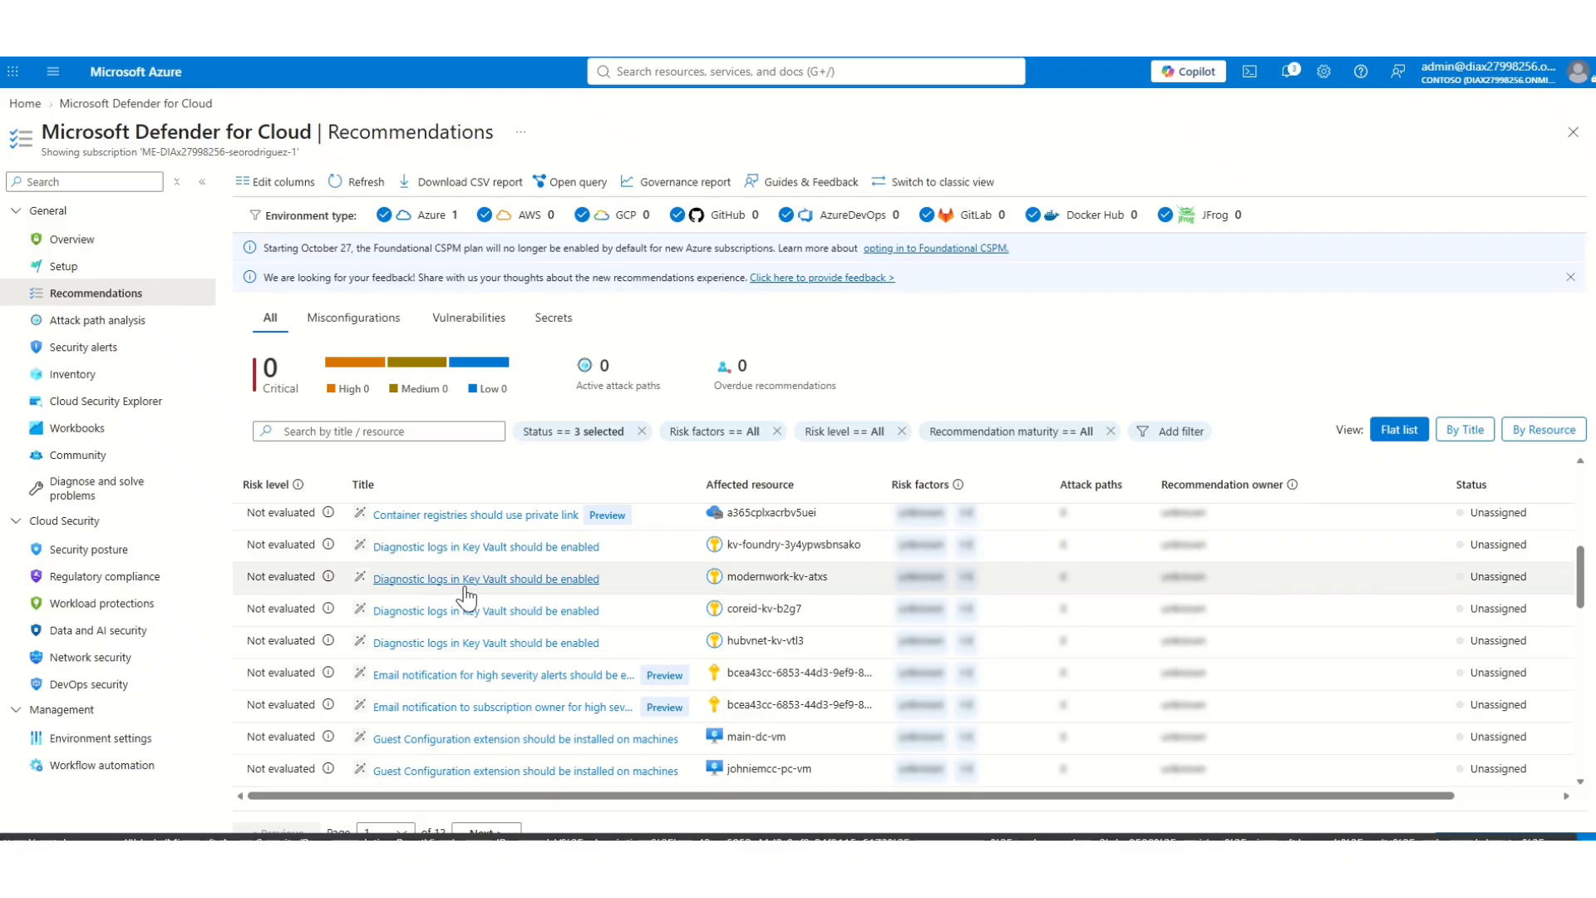
pyautogui.click(425, 517)
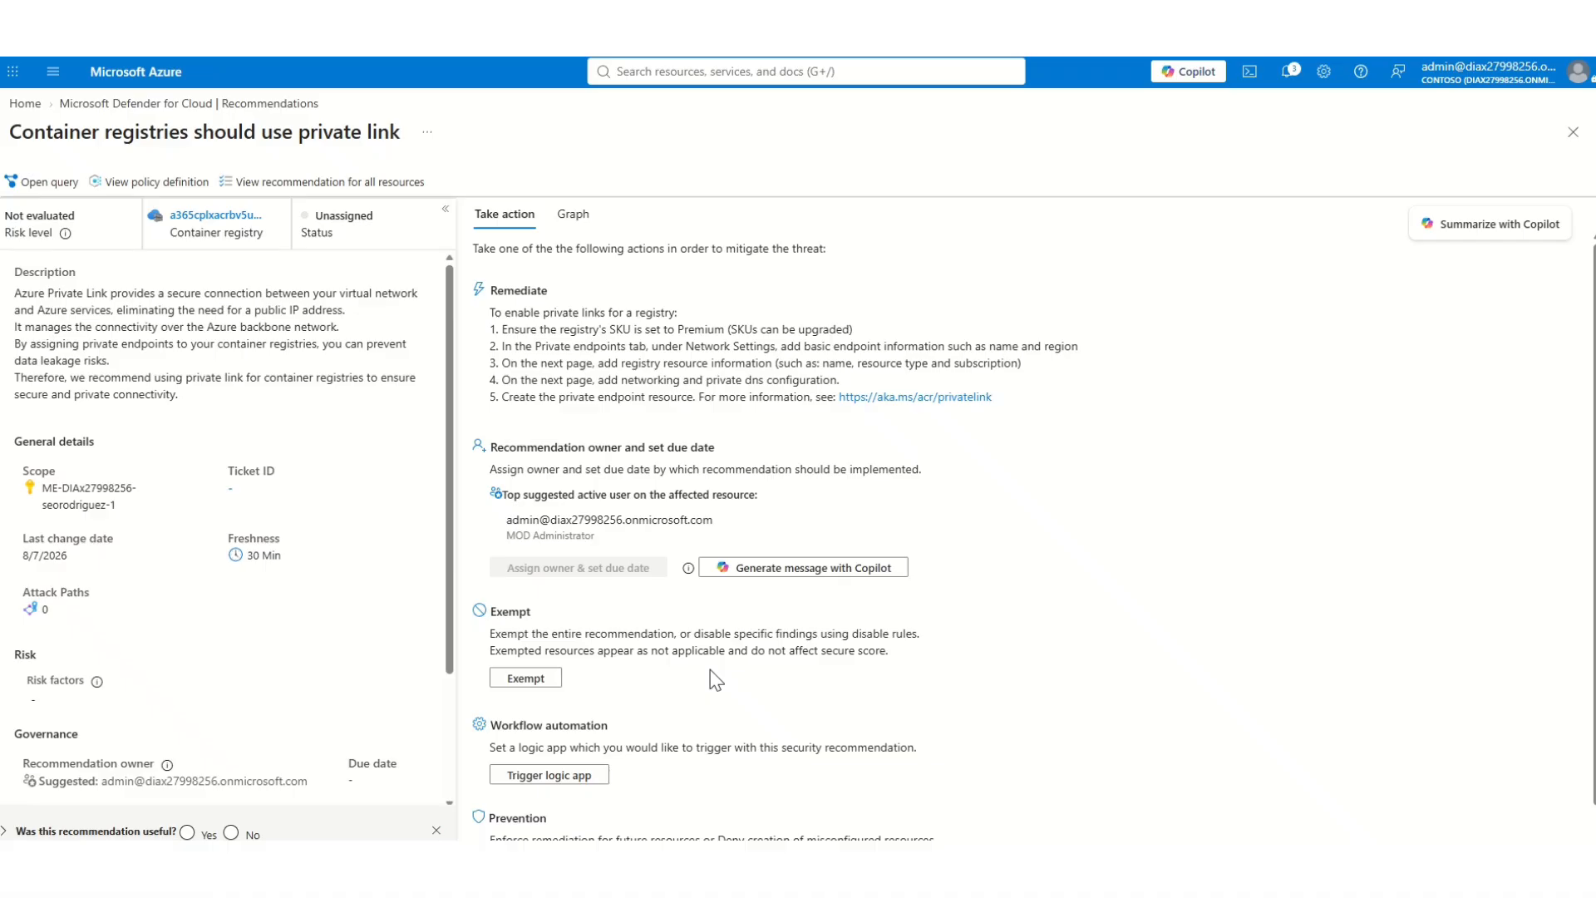
pyautogui.click(519, 684)
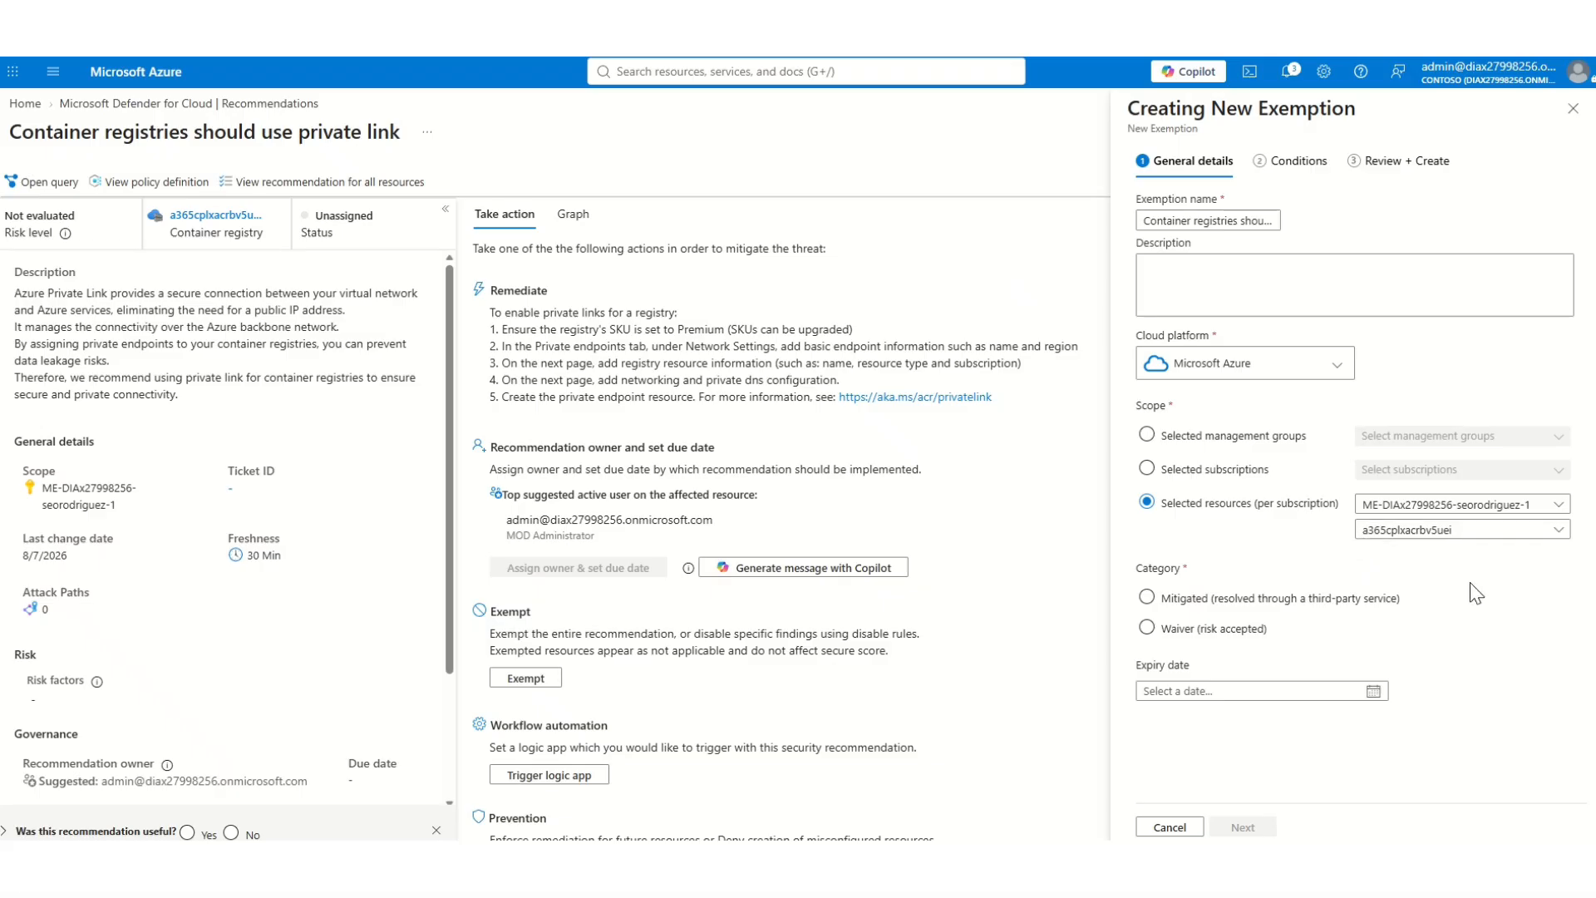
# - Review the exemption's cloud platform options and select Microsoft Azure
pyautogui.click(1197, 264)
pyautogui.click(1340, 380)
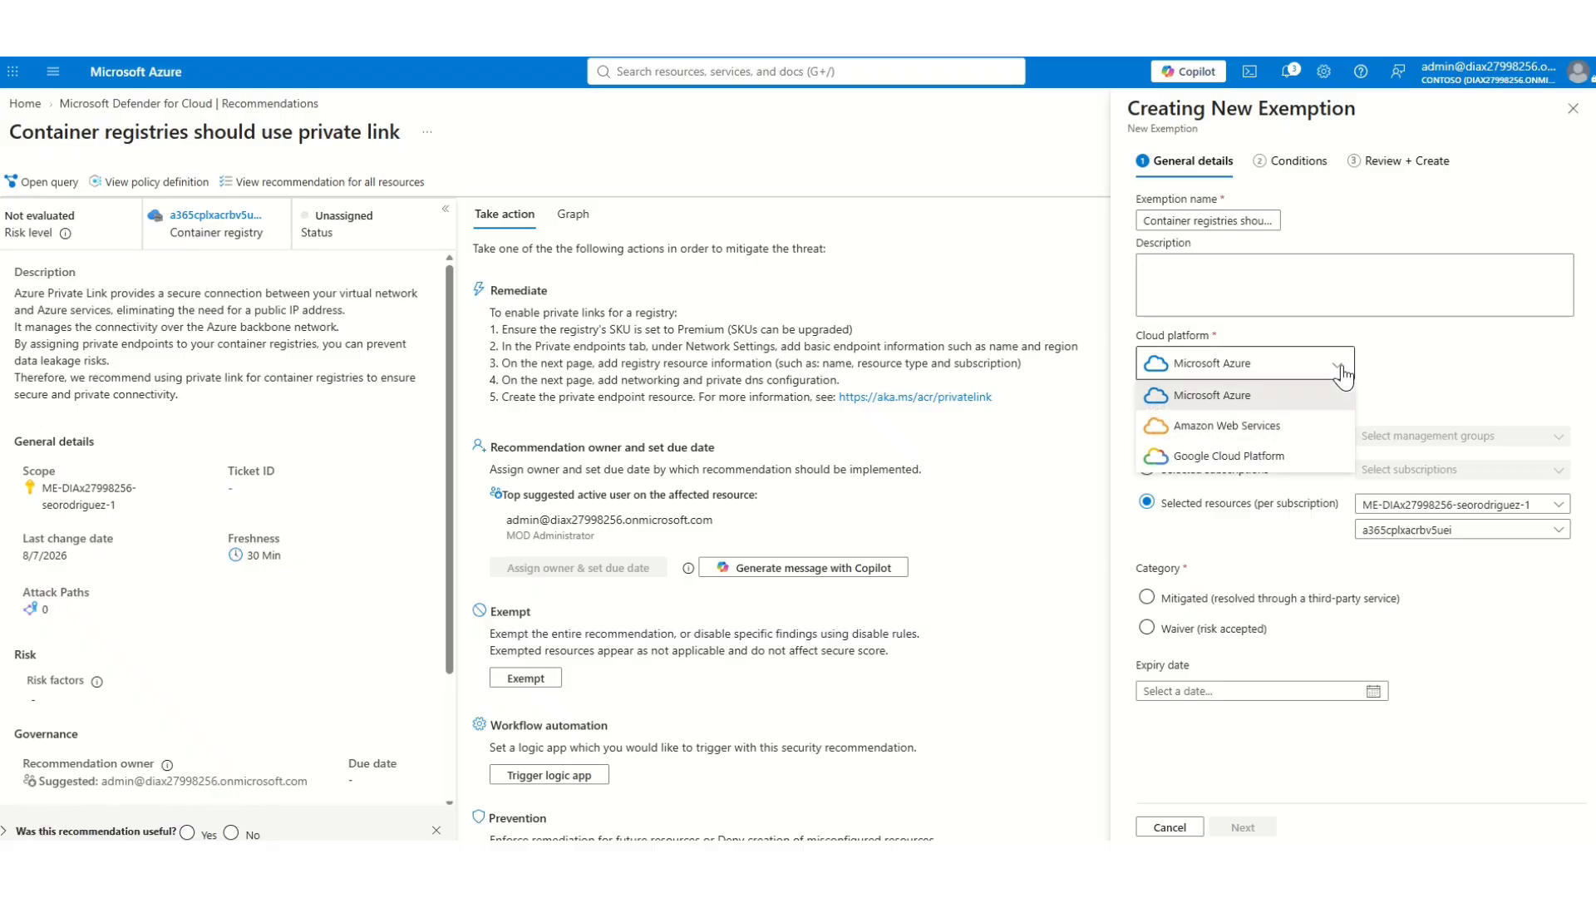
pyautogui.click(1343, 376)
pyautogui.click(1240, 367)
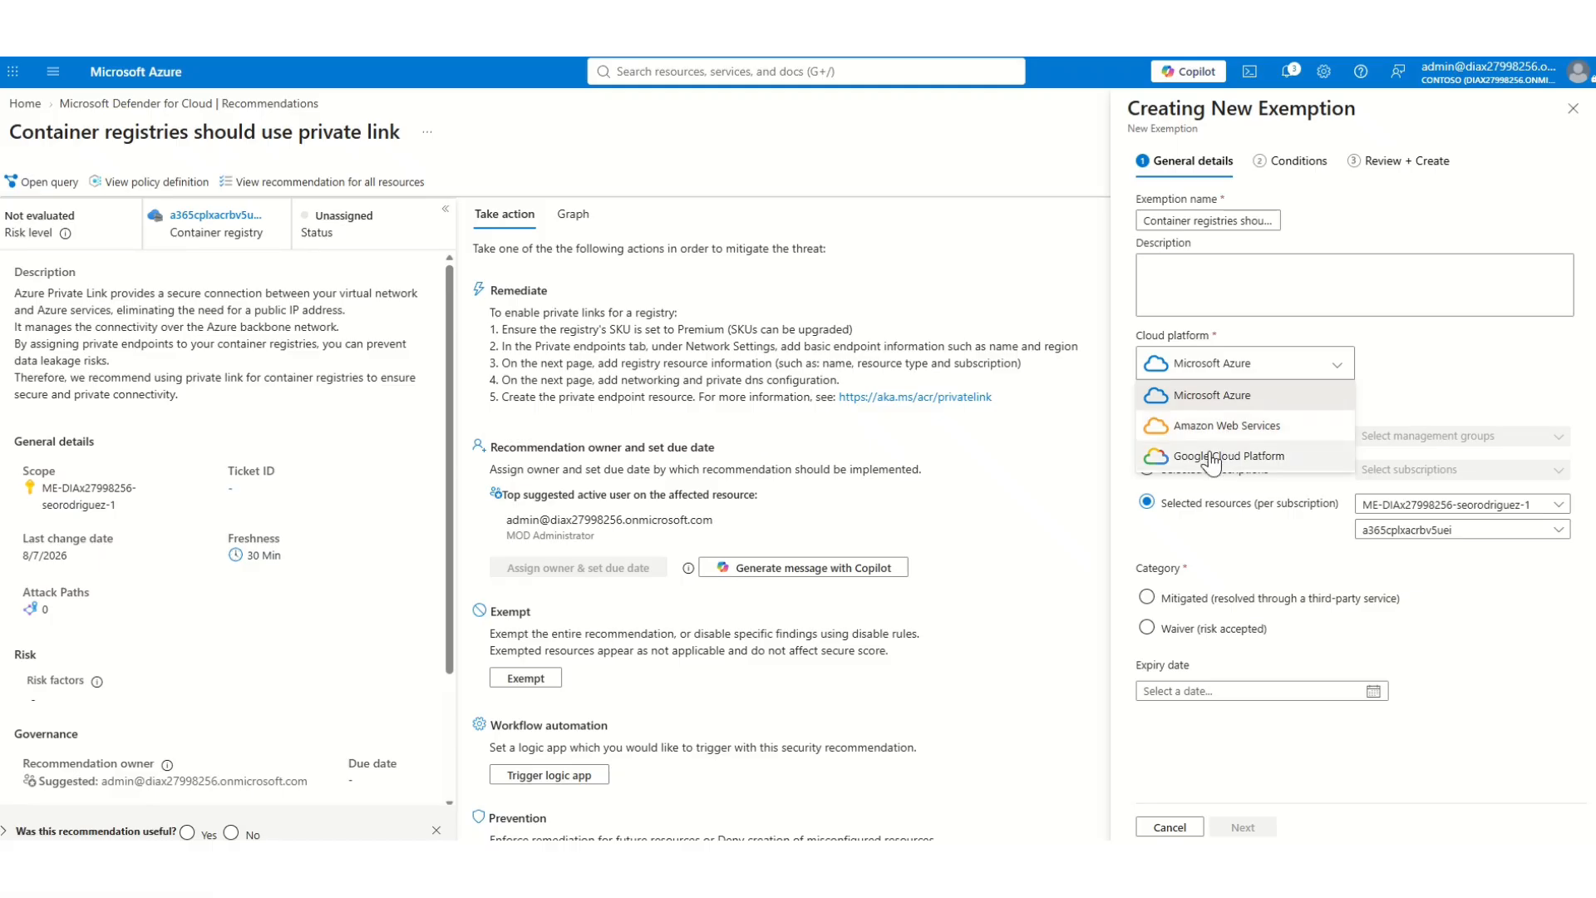
pyautogui.click(1200, 399)
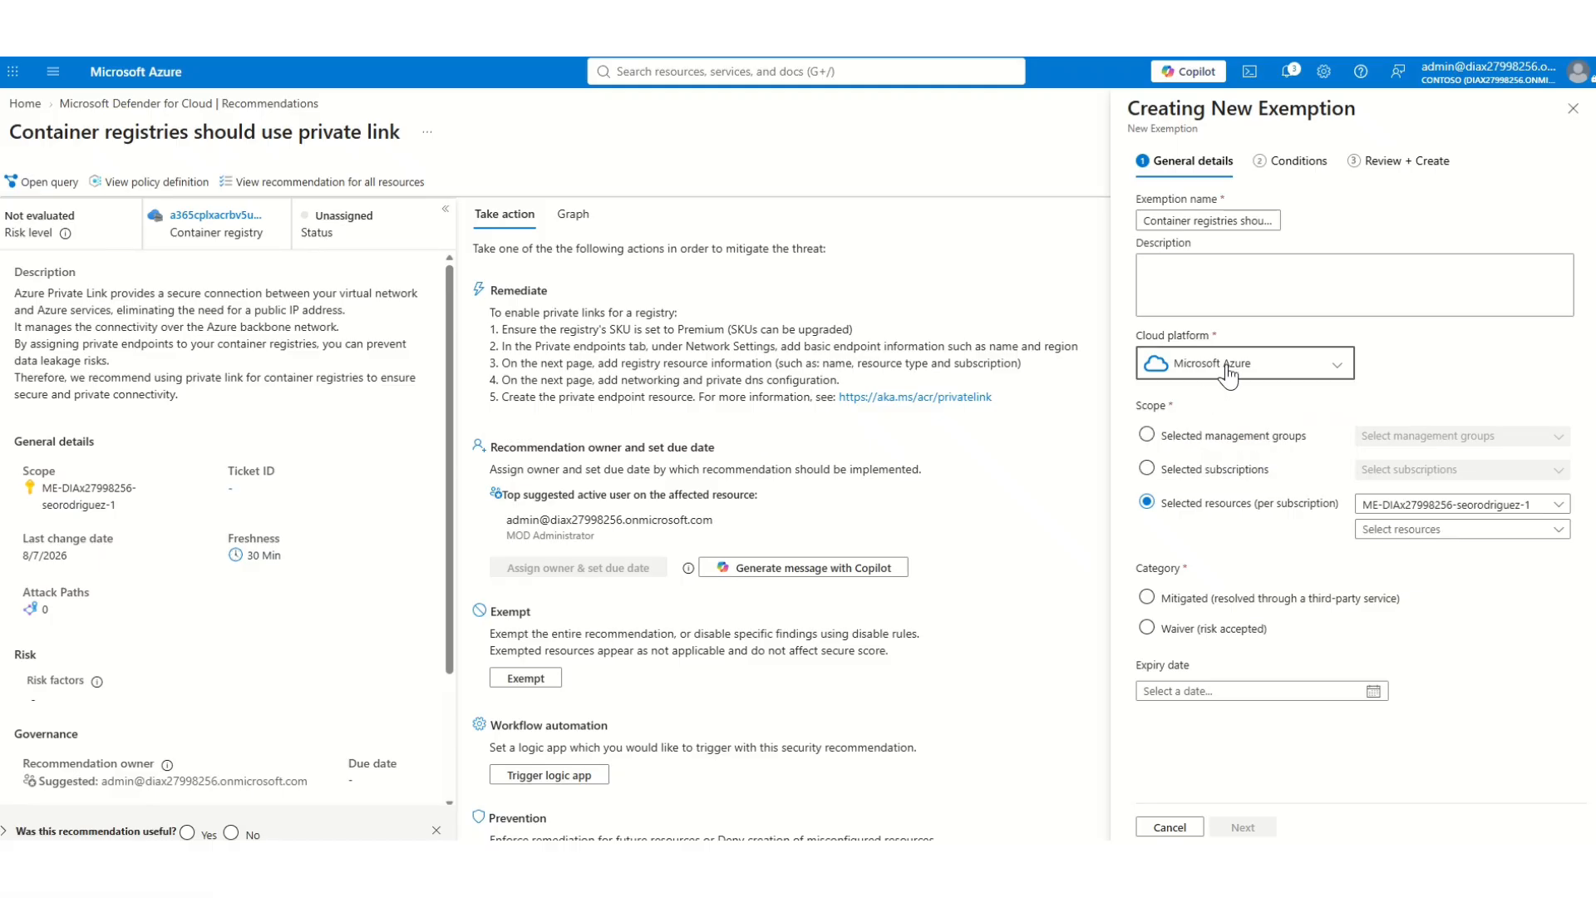
# - Set the exemption's scope to selected management groups and choose Tenant Root Group
pyautogui.click(1147, 436)
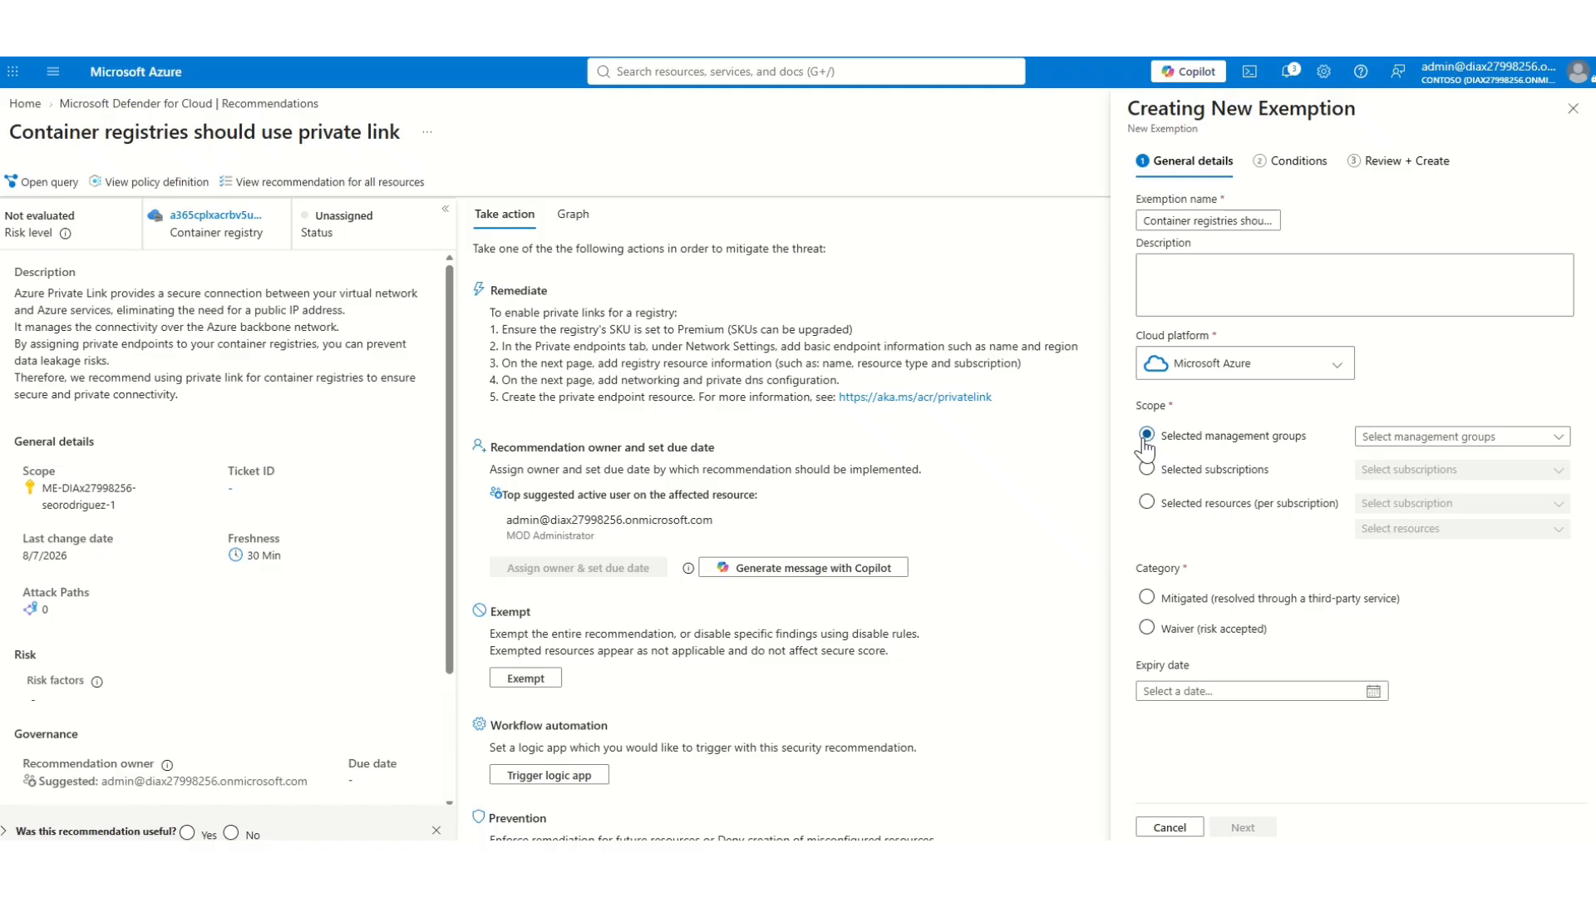
pyautogui.click(1383, 436)
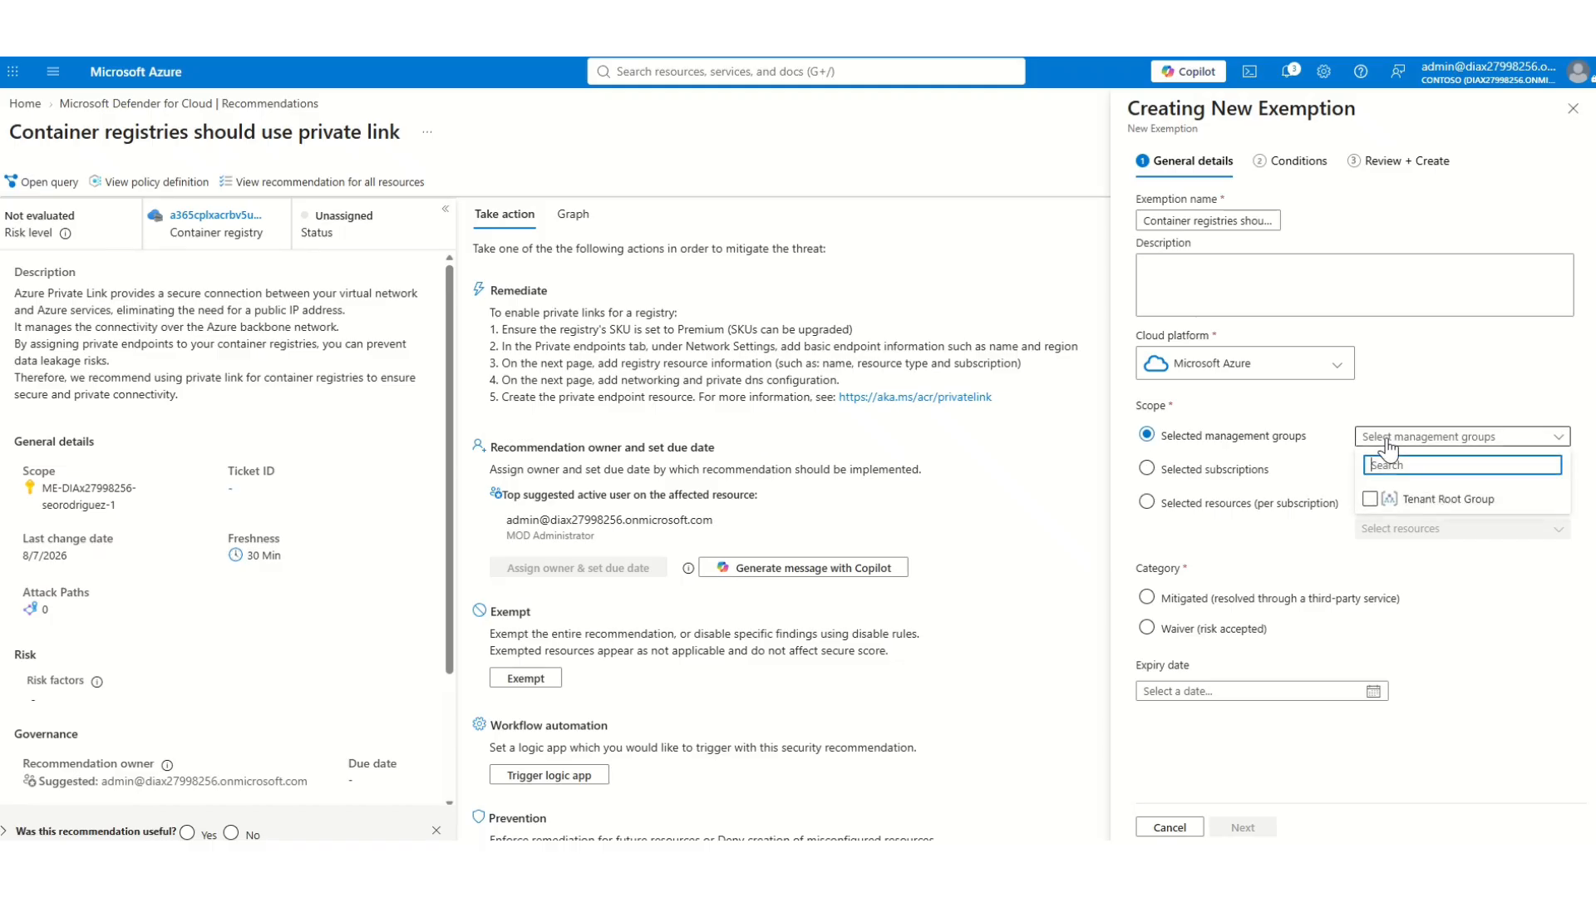
pyautogui.click(1371, 499)
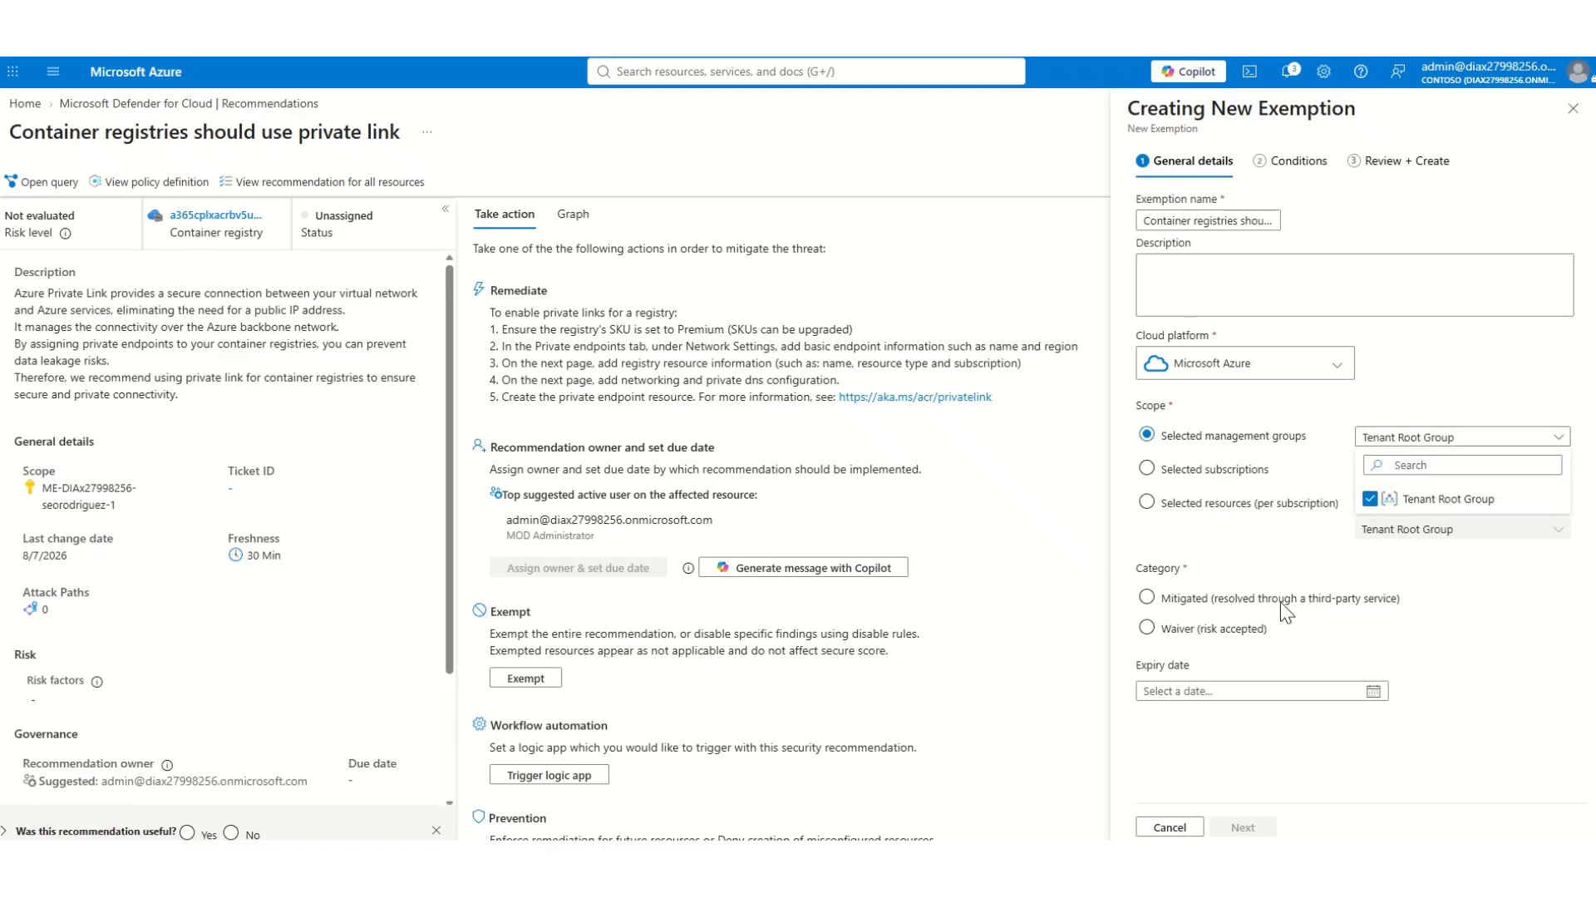
pyautogui.click(1213, 477)
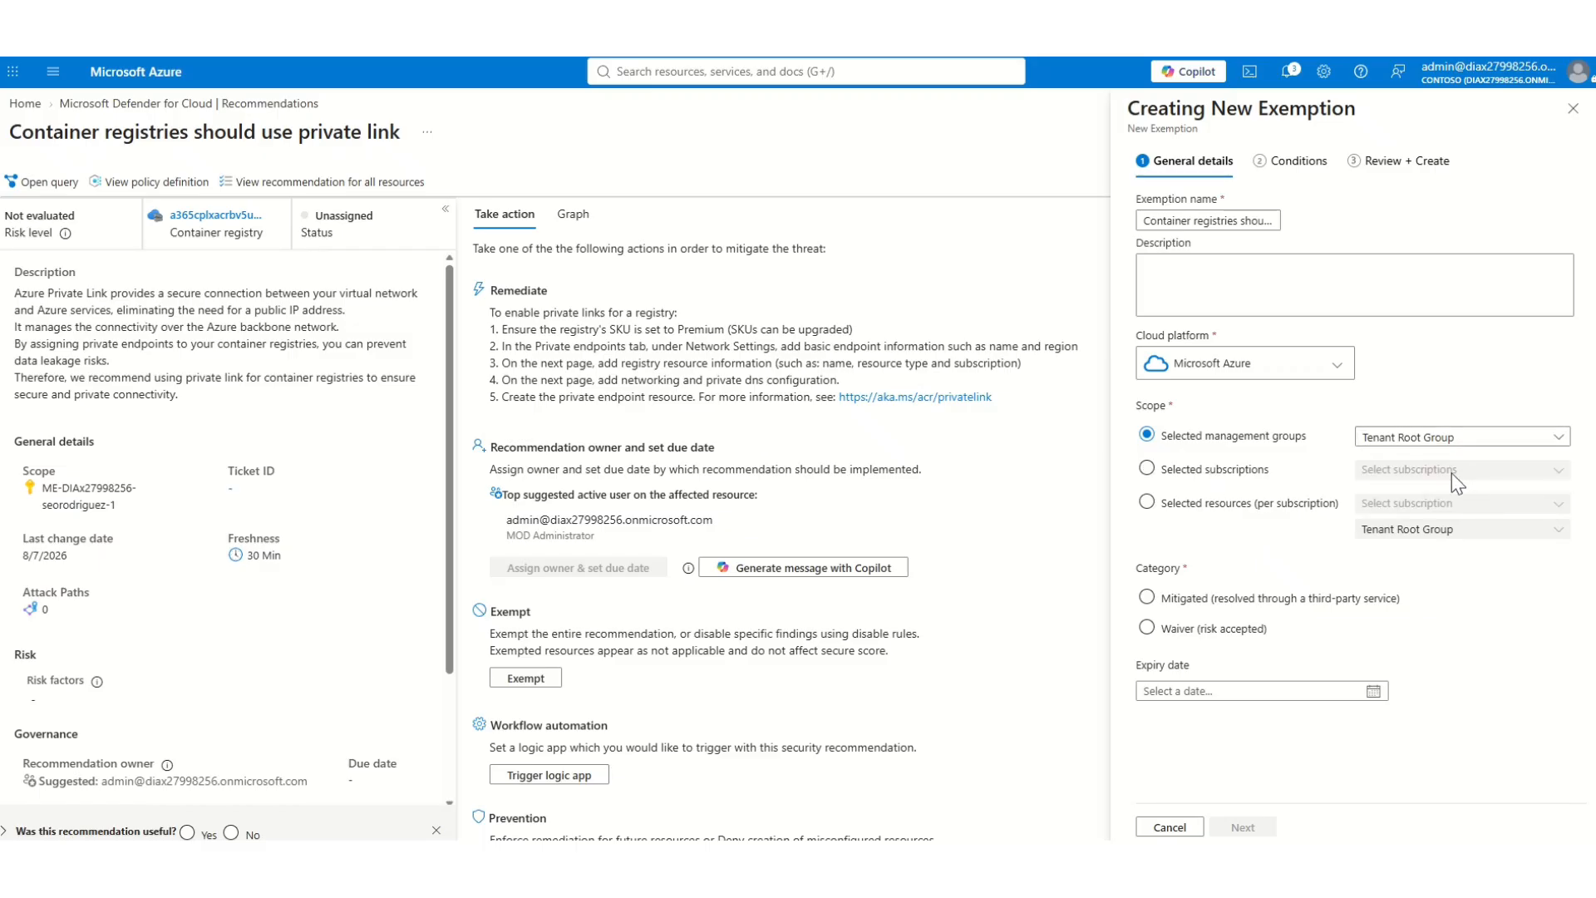
# - Change the exemption's scope to selected subscriptions and choose the listed Azure subscription
pyautogui.click(1154, 472)
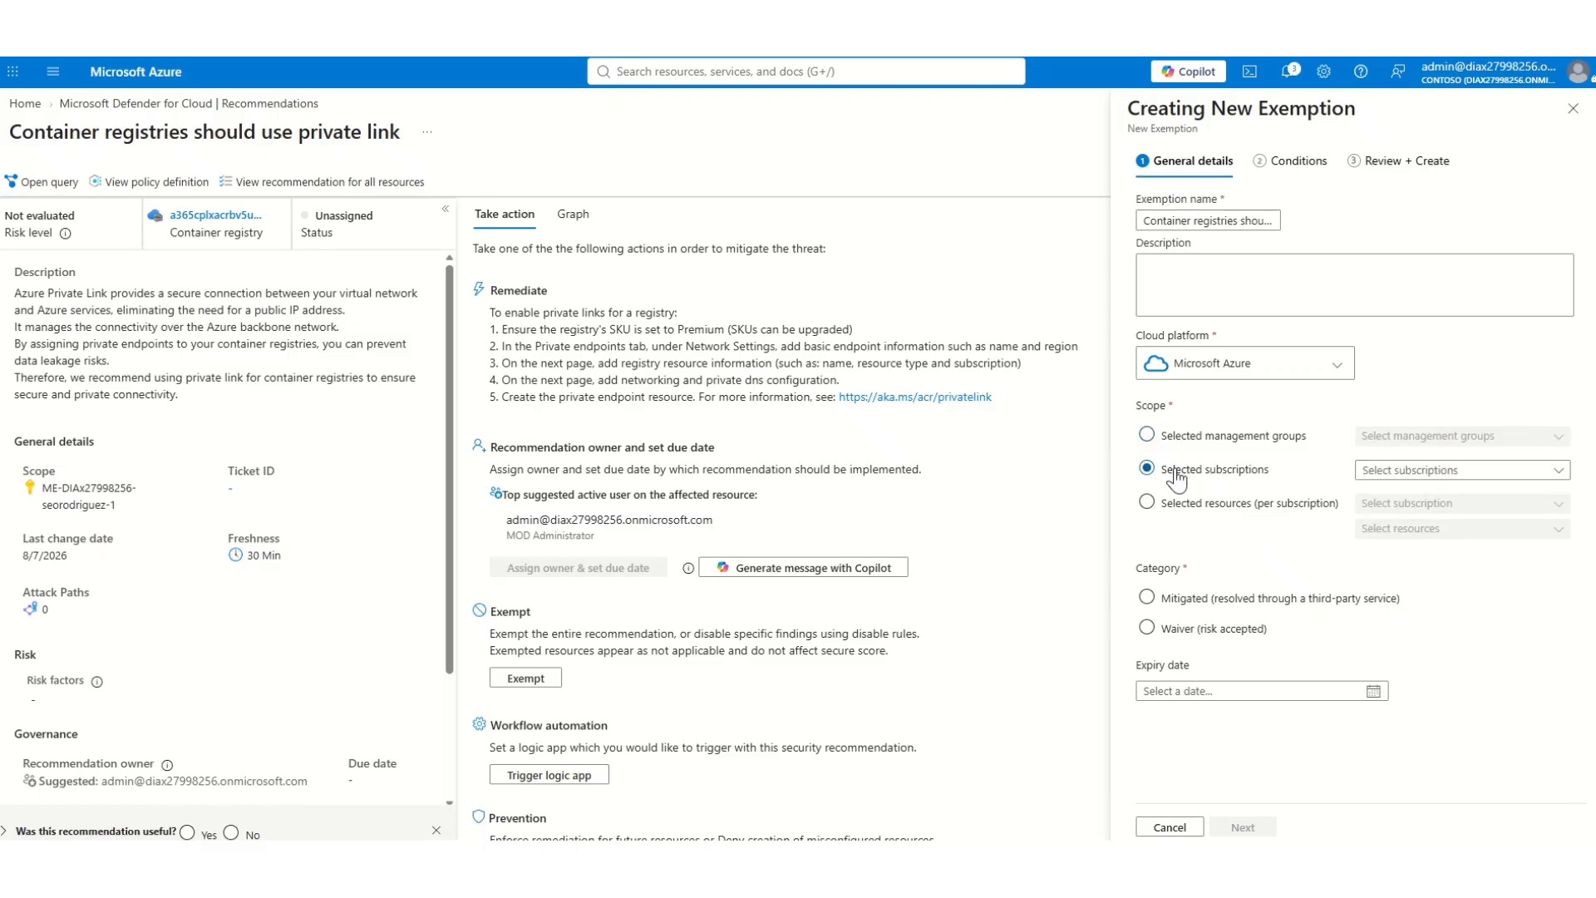
pyautogui.click(1425, 476)
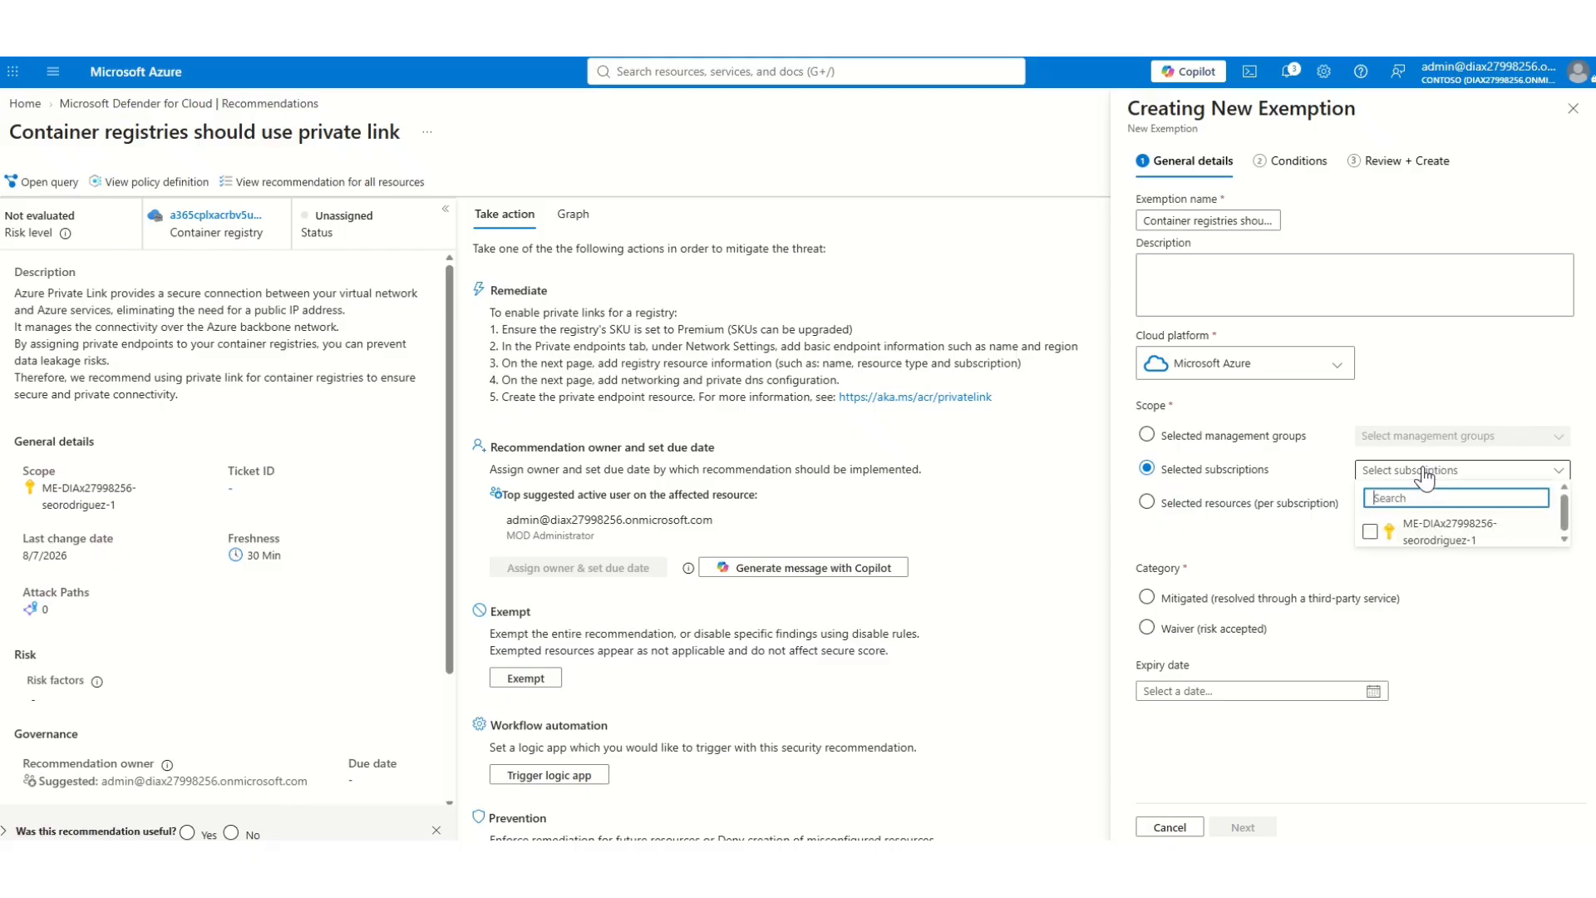
pyautogui.click(1418, 536)
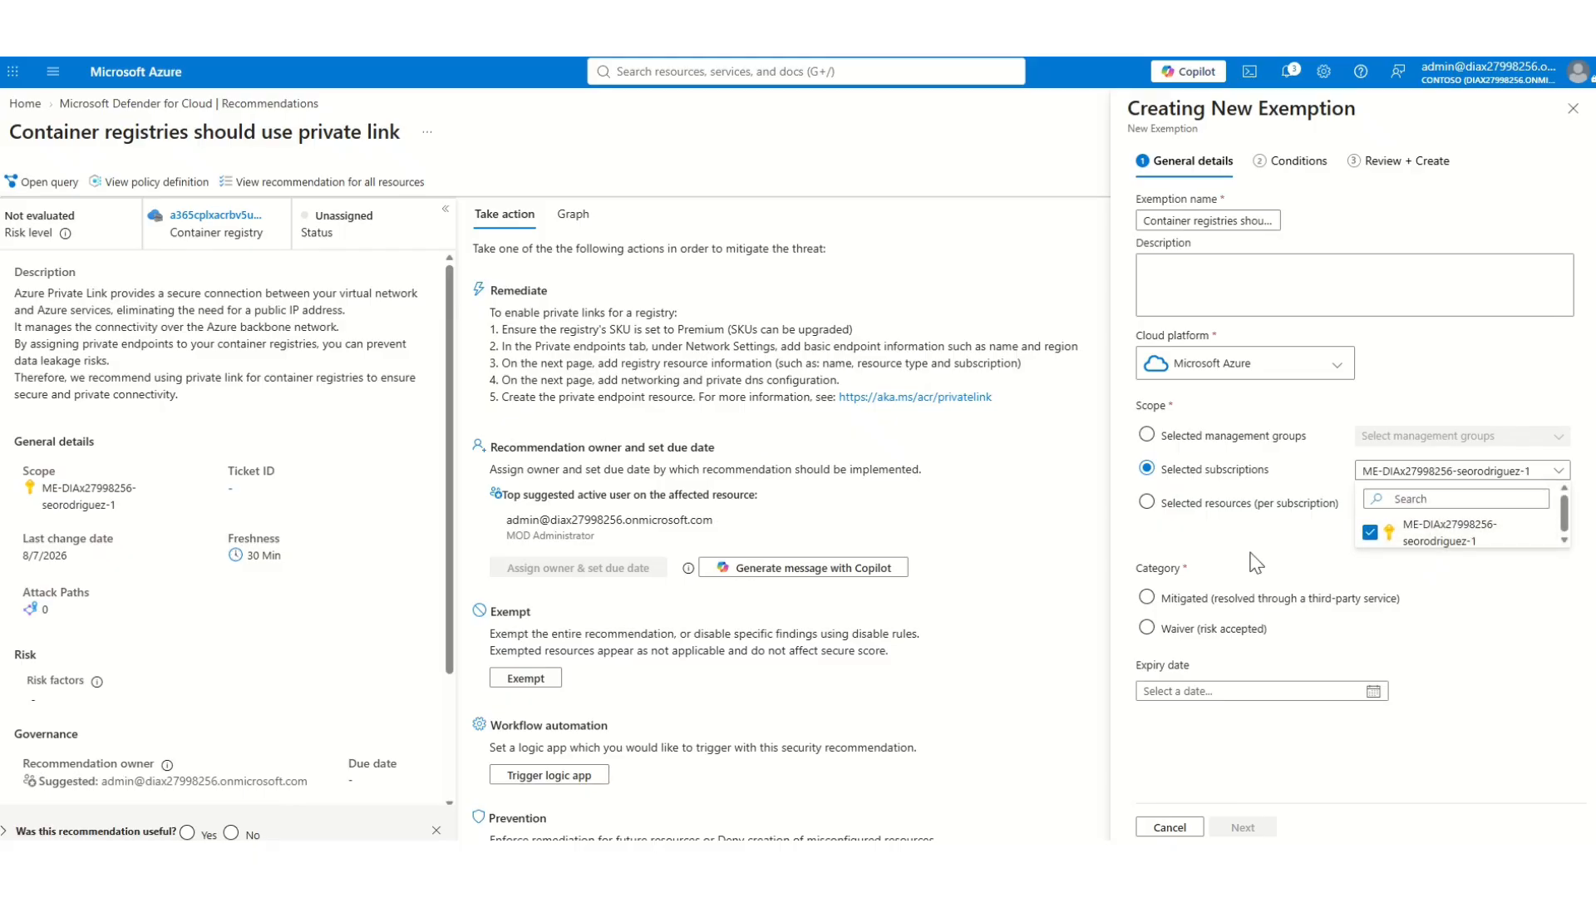
pyautogui.click(1209, 530)
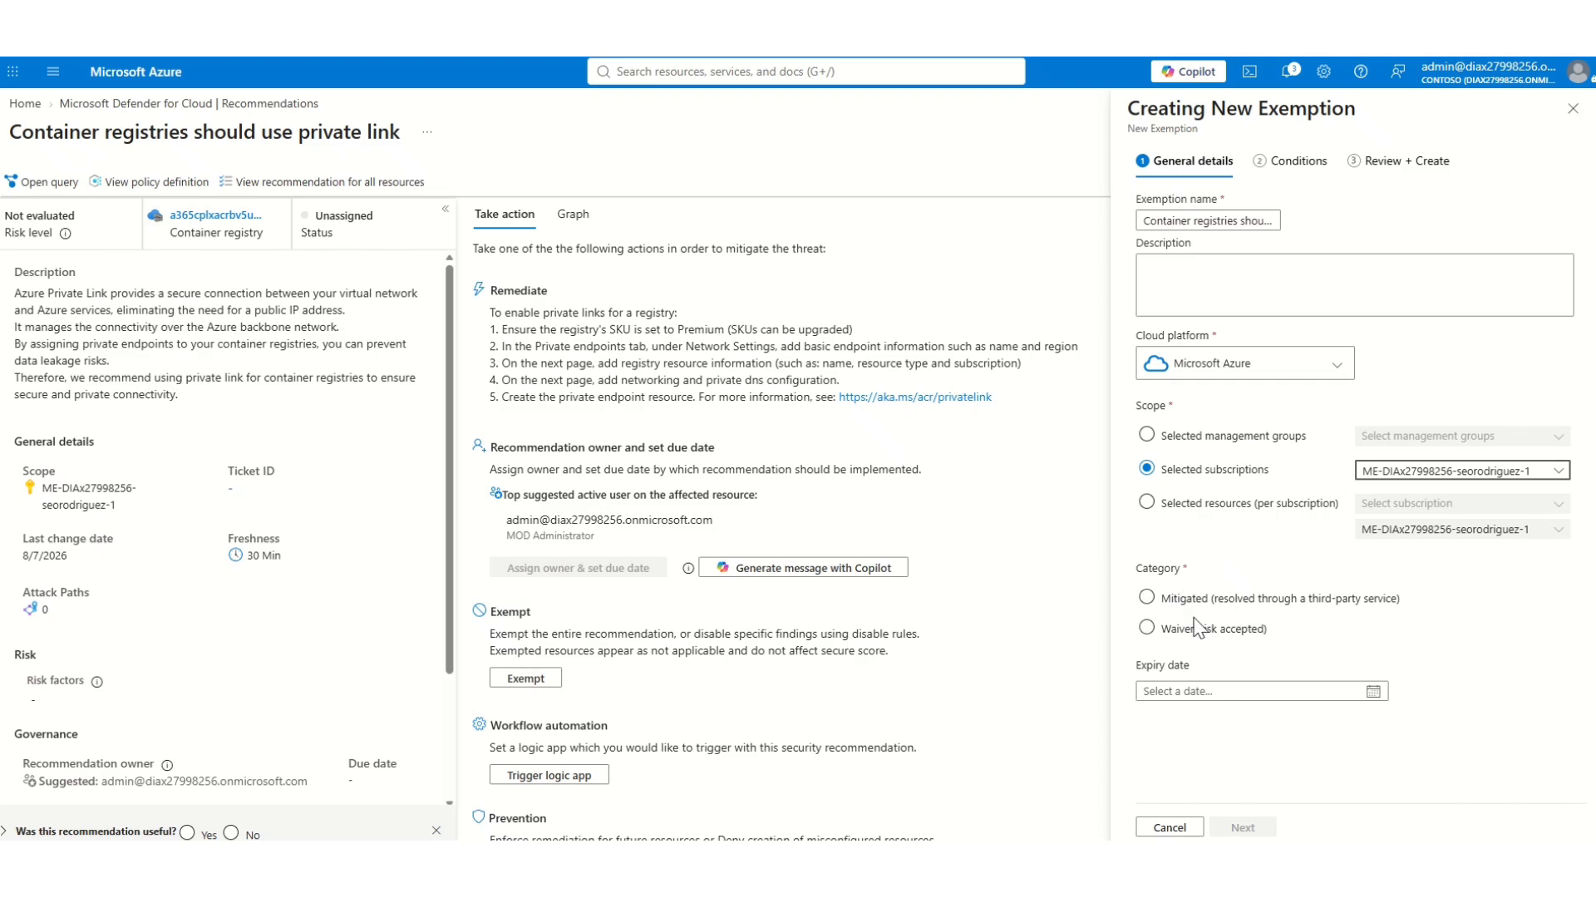
# - Set the exemption category to Waiver (risk accepted) with an expiry date of November 26, 2026, and proceed past the general details
pyautogui.click(1149, 628)
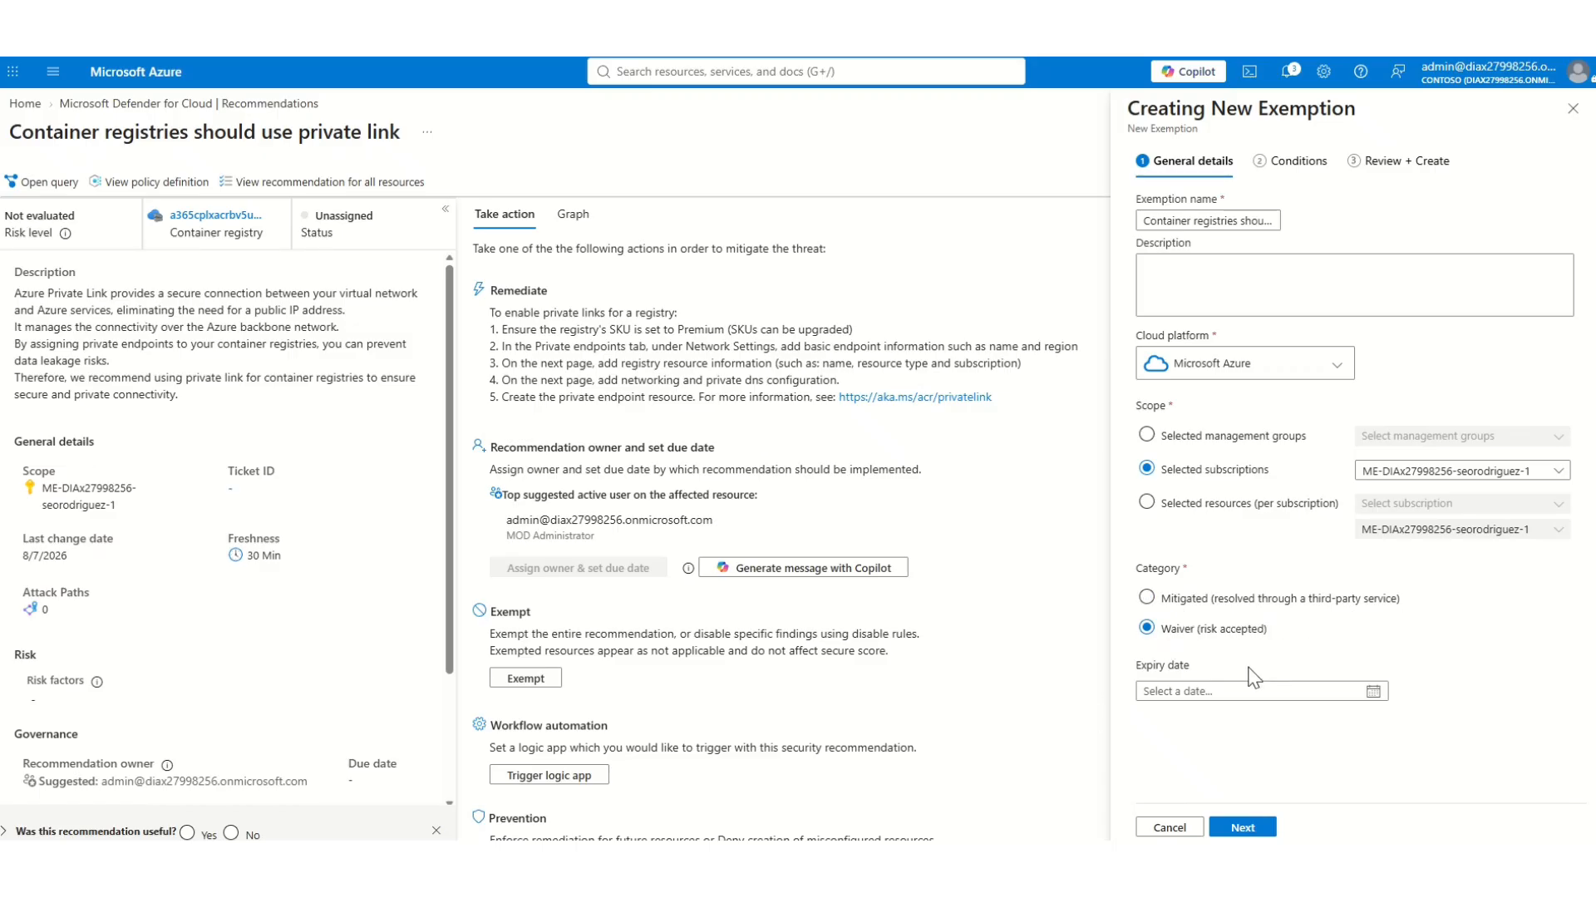
pyautogui.click(1185, 694)
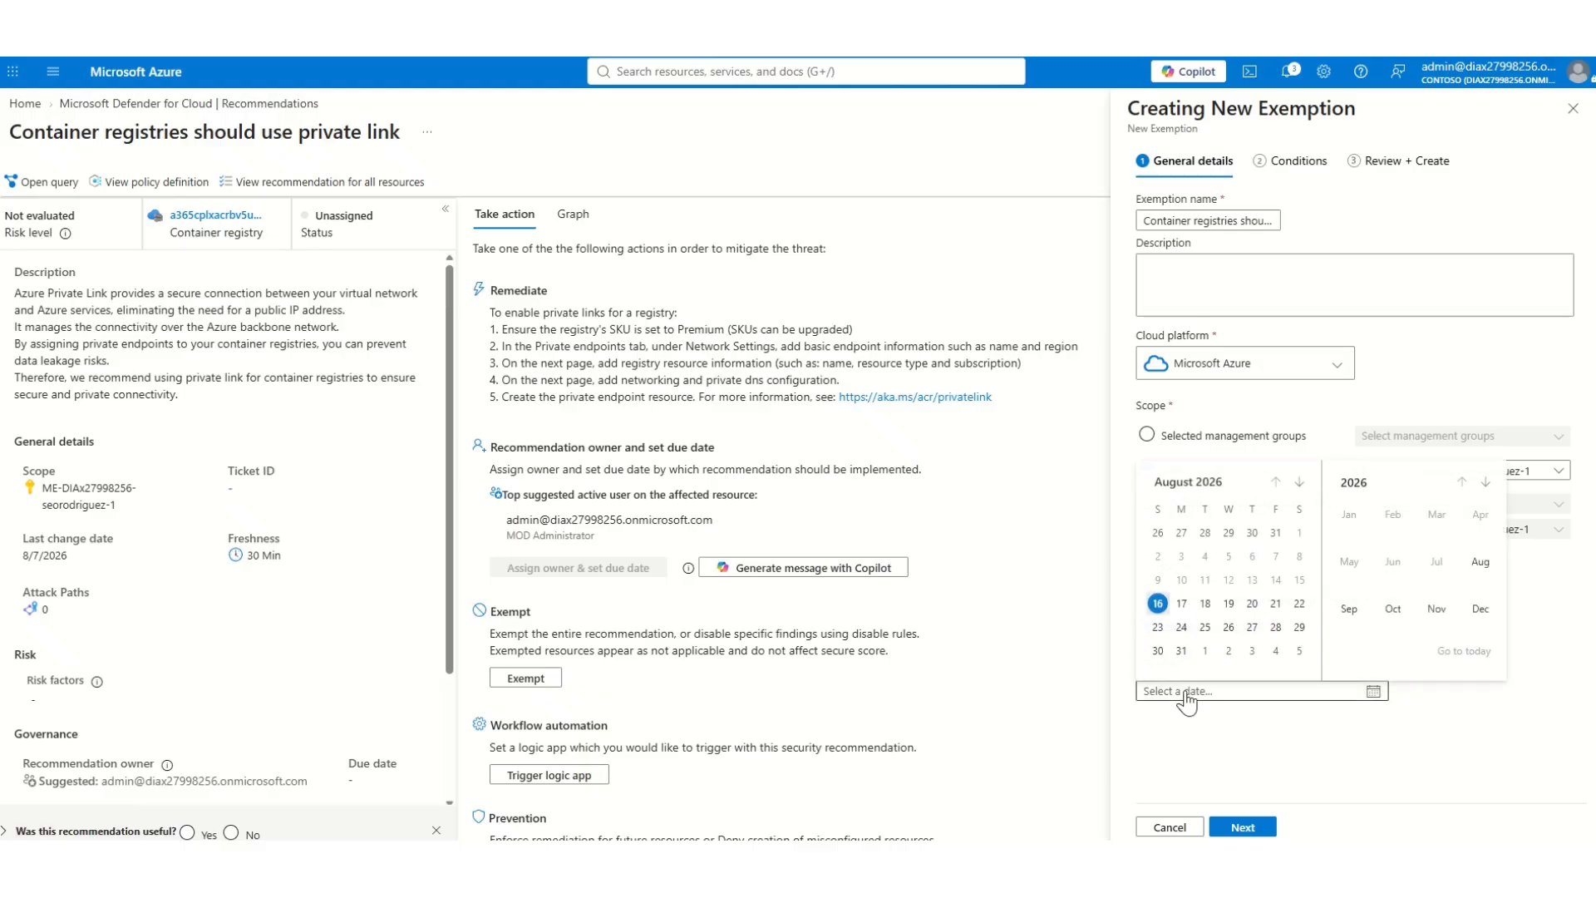
pyautogui.click(1437, 614)
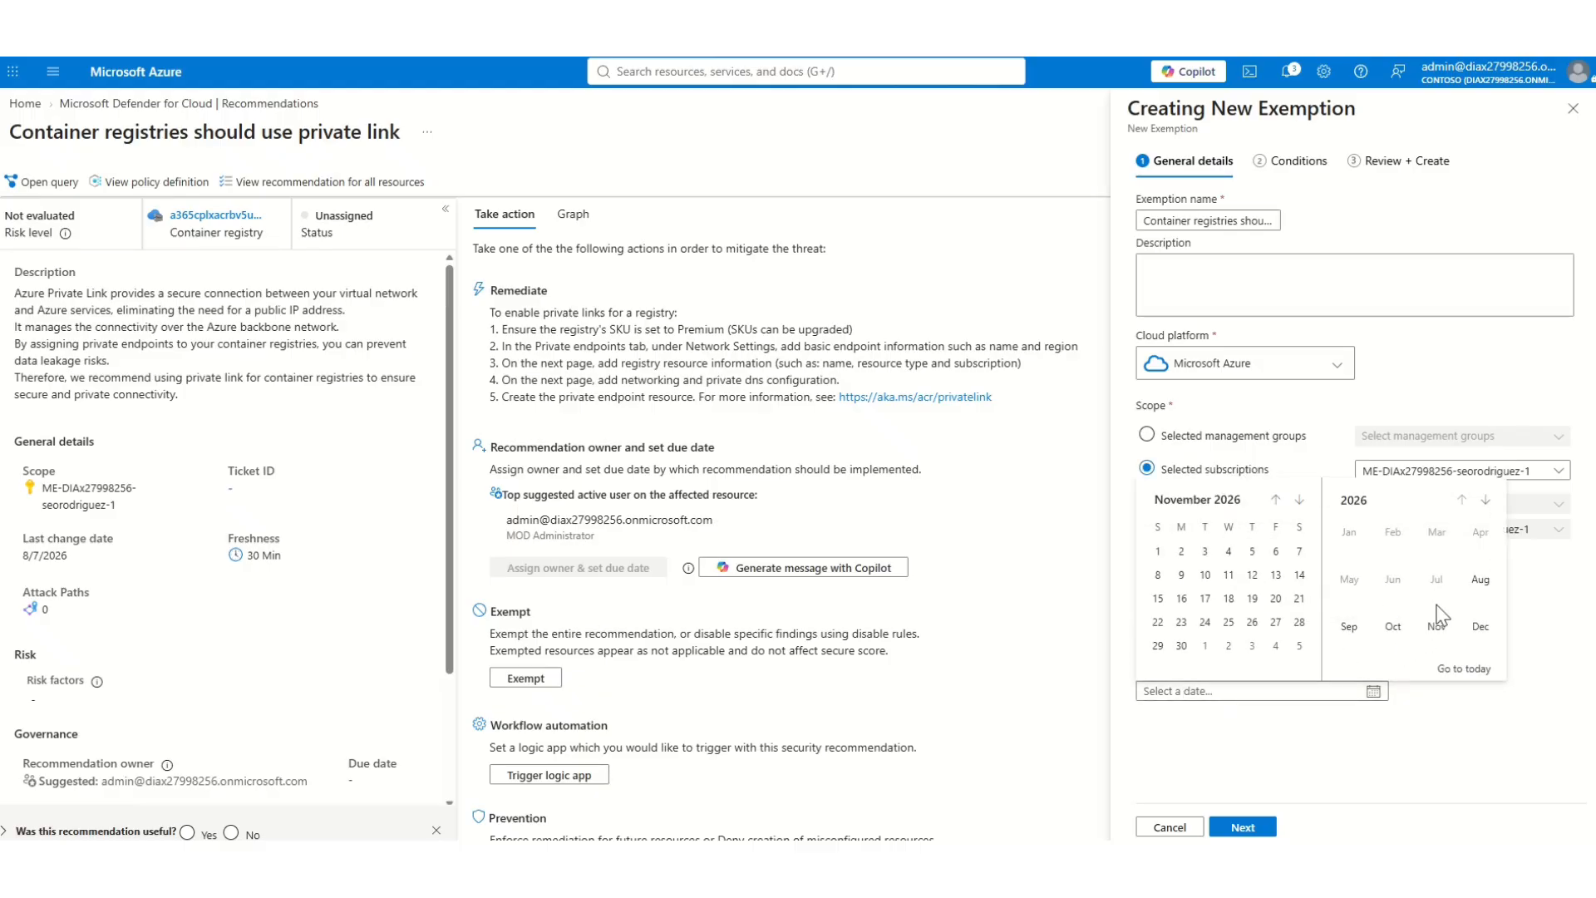
pyautogui.click(1252, 628)
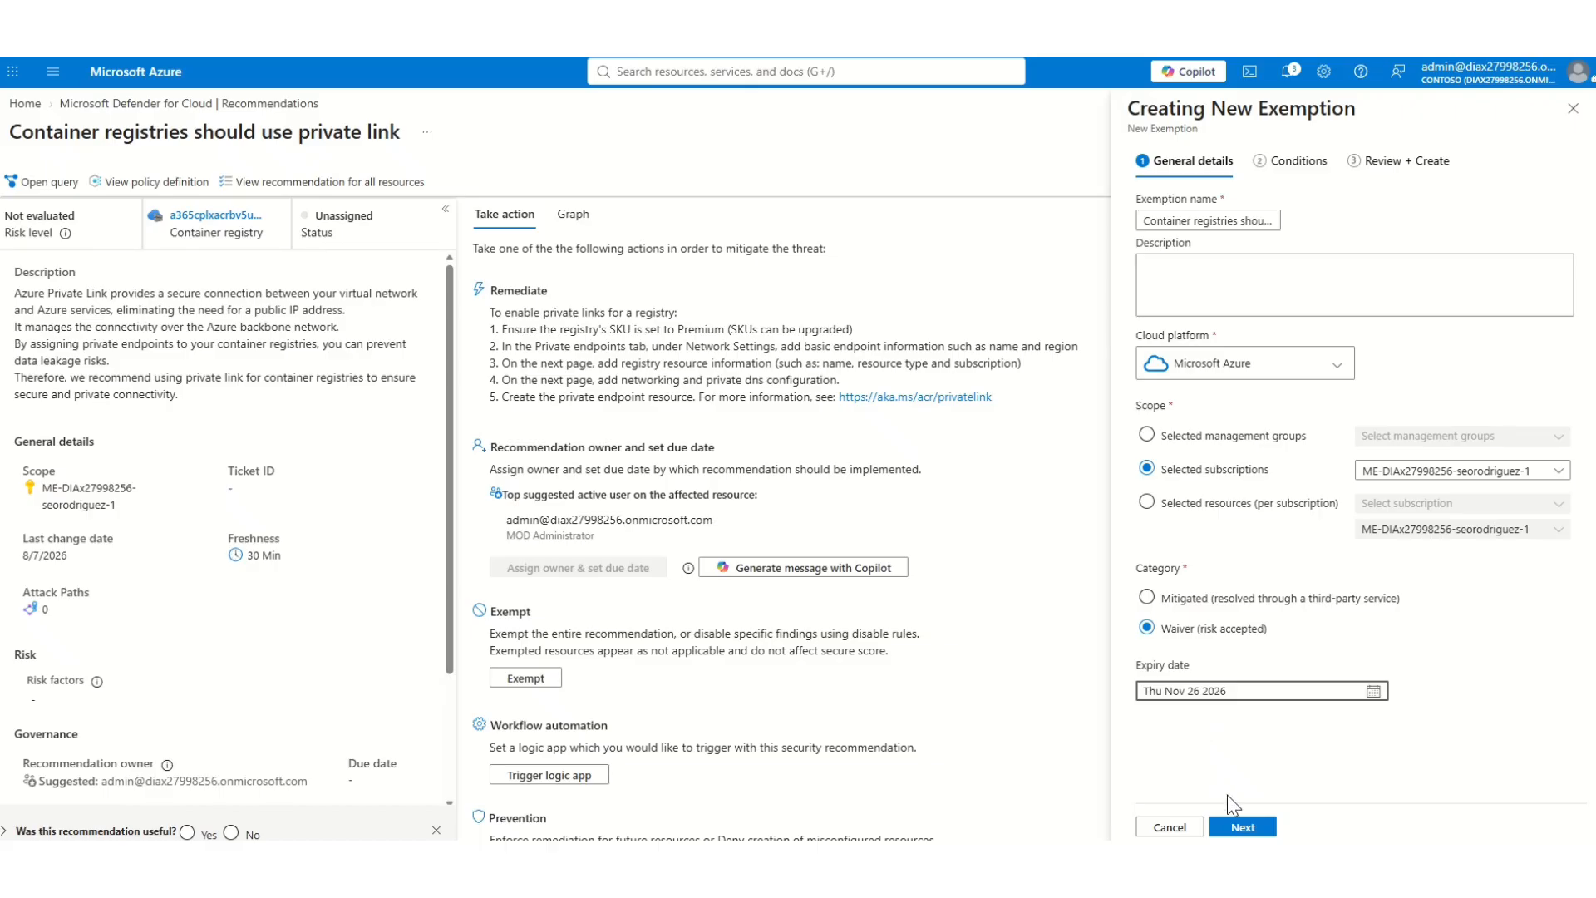
pyautogui.click(1242, 827)
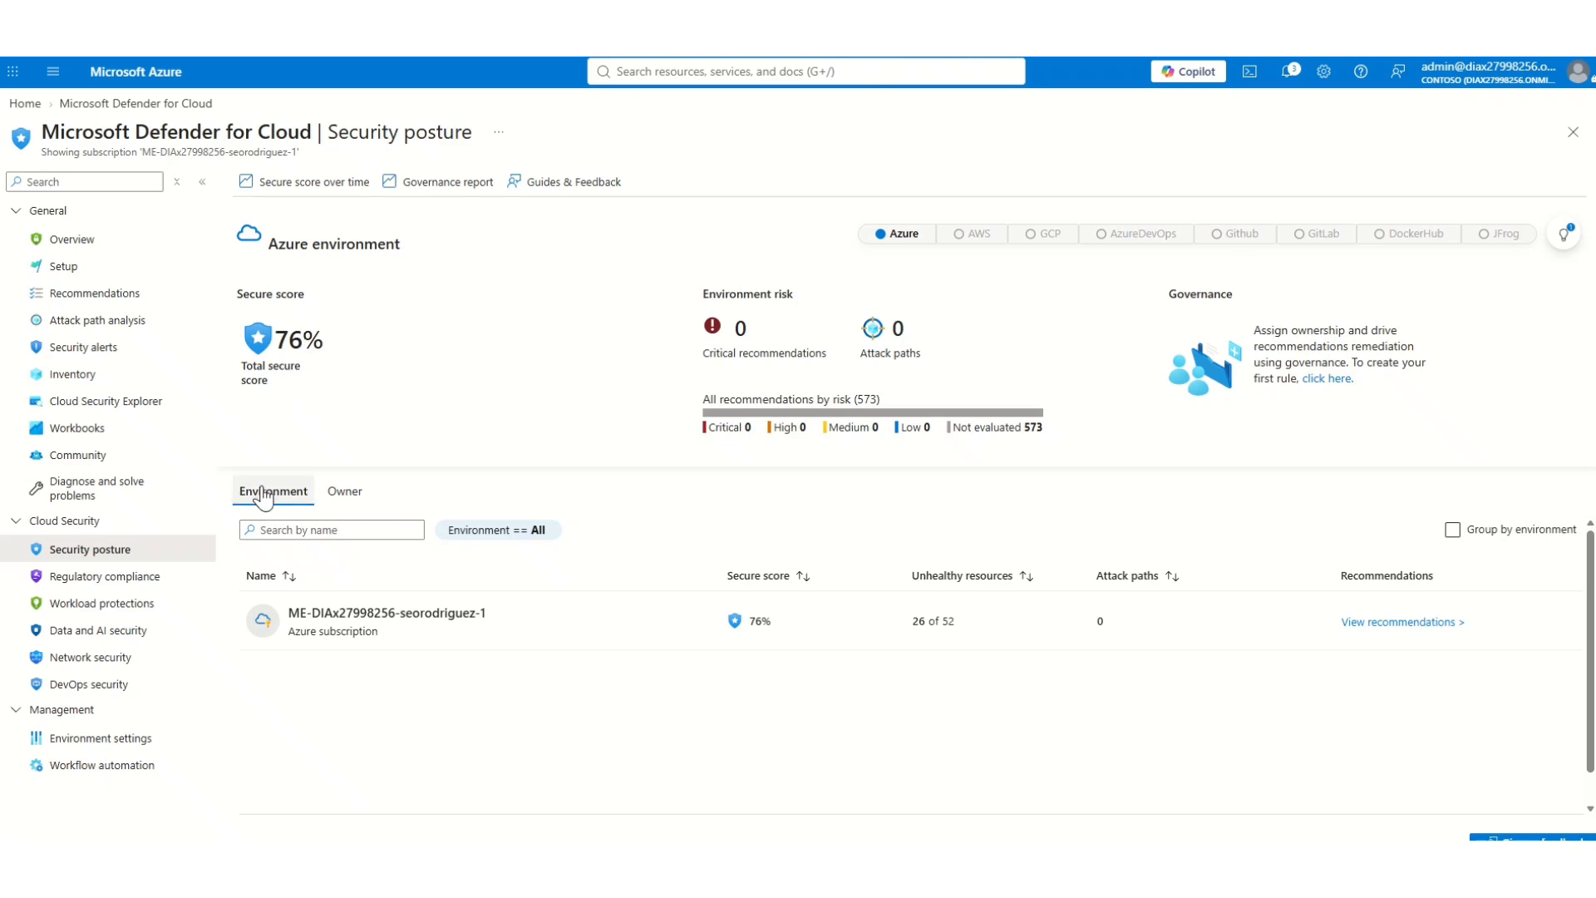
# - Review the security posture breakdown by owner and return to the breakdown by environment
pyautogui.click(341, 497)
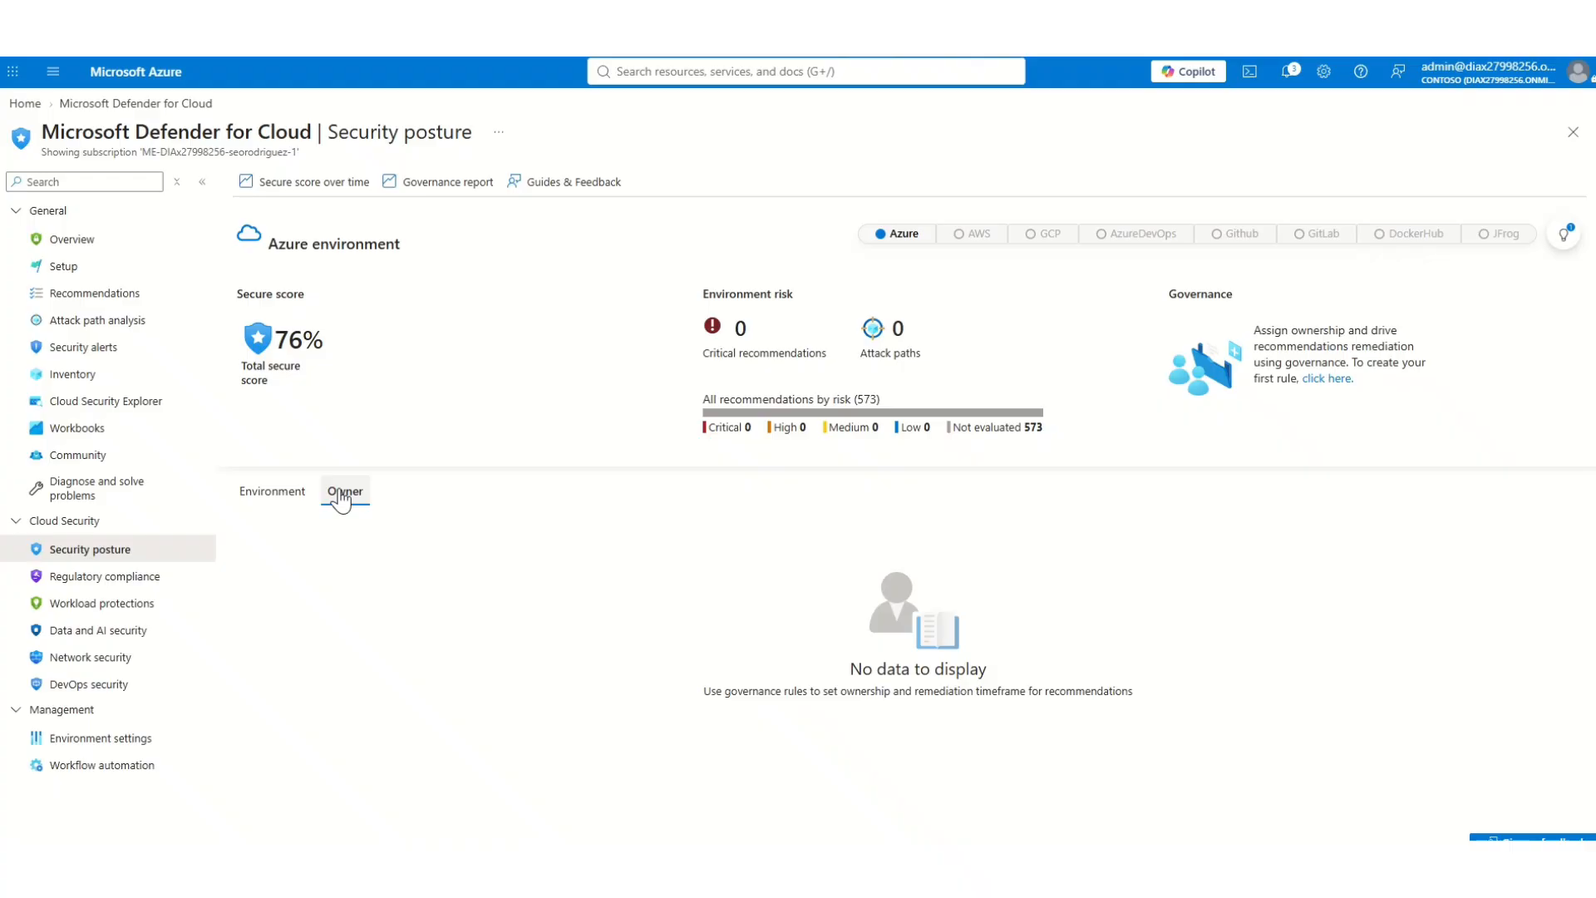
pyautogui.click(266, 496)
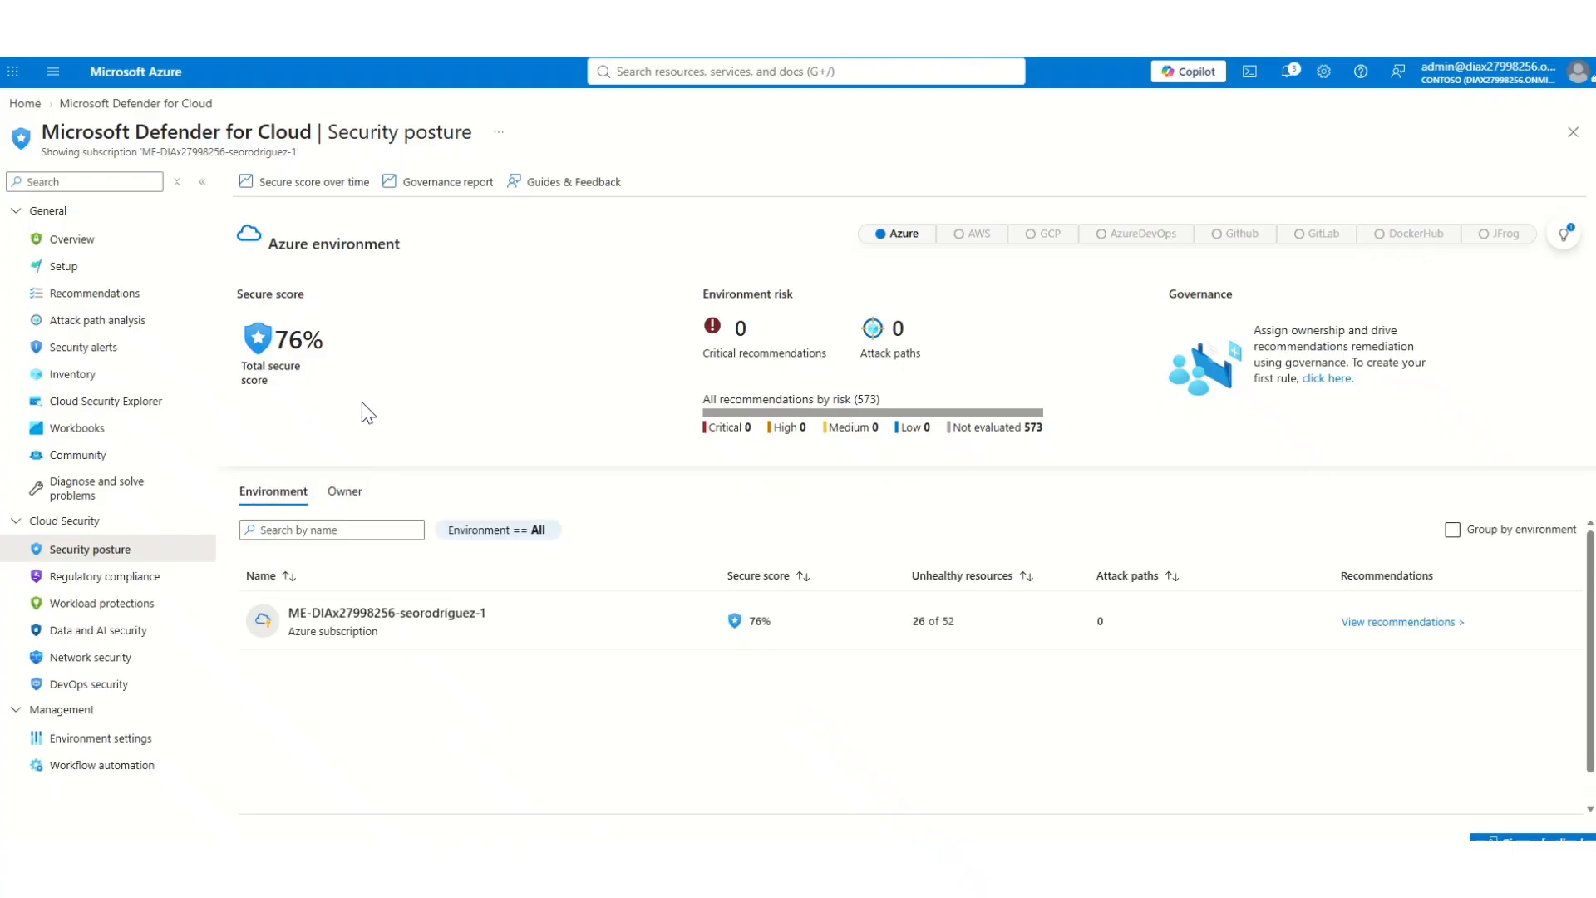